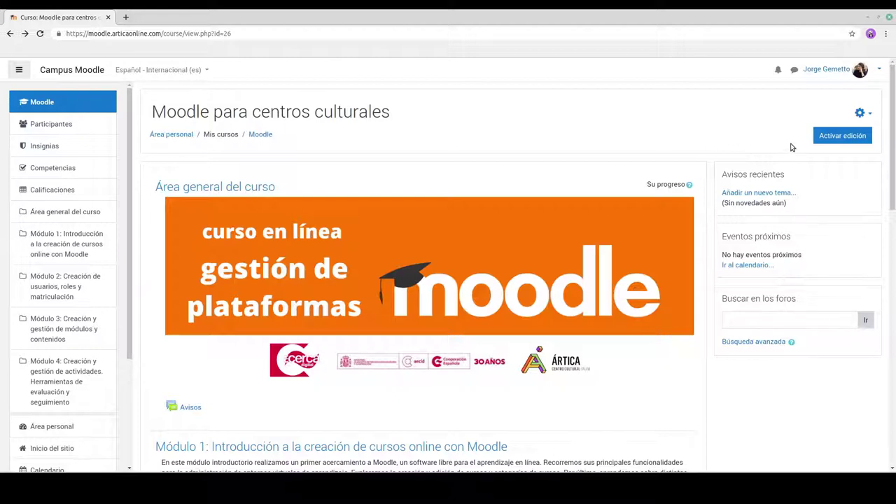
- Turn on course editing and start adding a Foro activity to Módulo 1
click(841, 135)
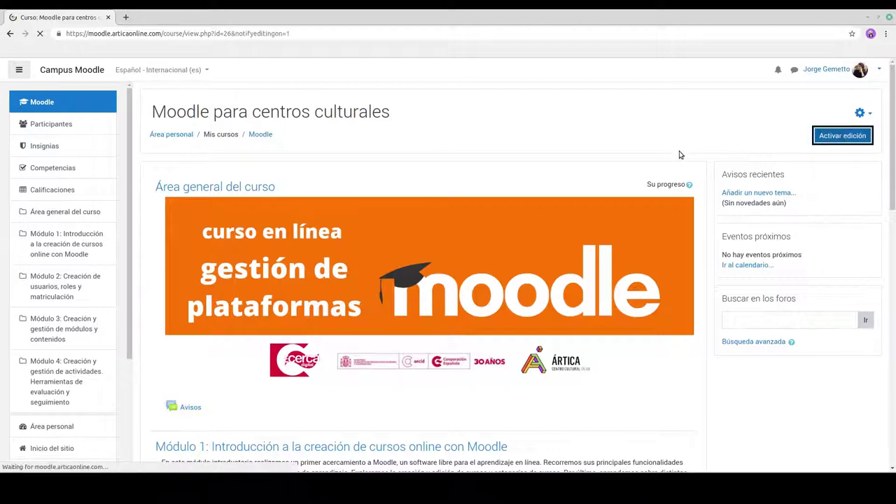
scroll(703, 263, down, 5)
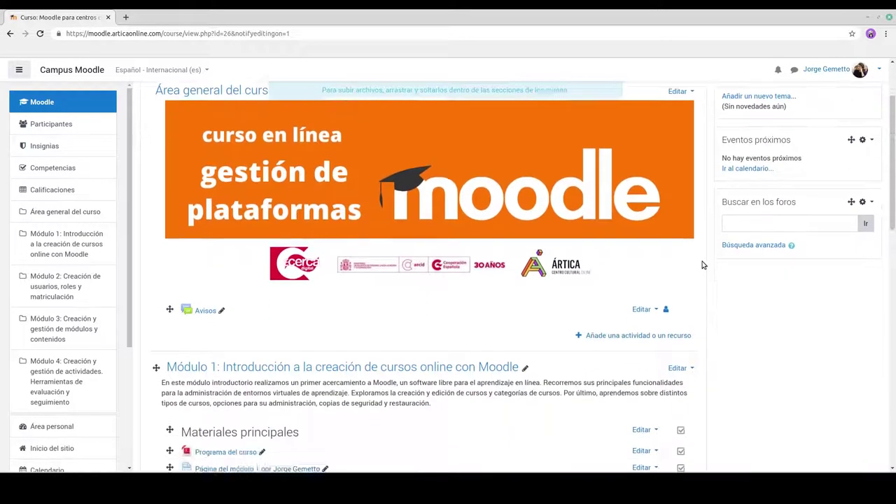
scroll(703, 264, down, 4)
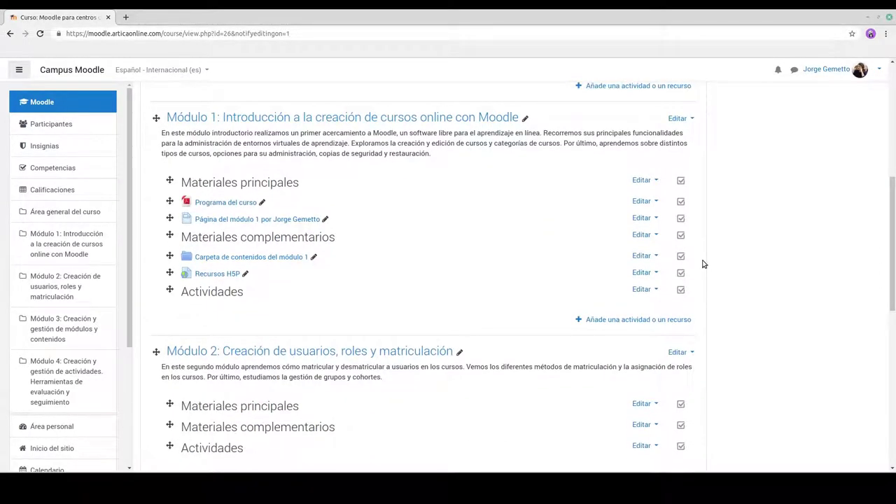
click(619, 320)
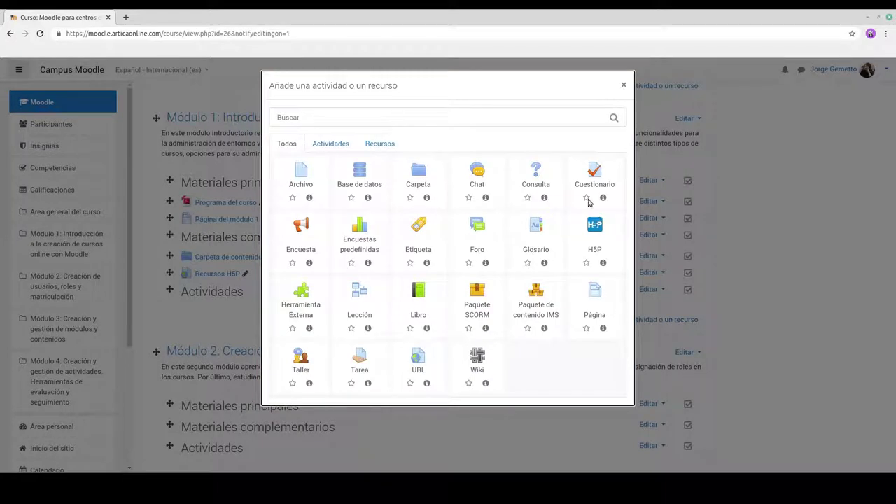
click(330, 144)
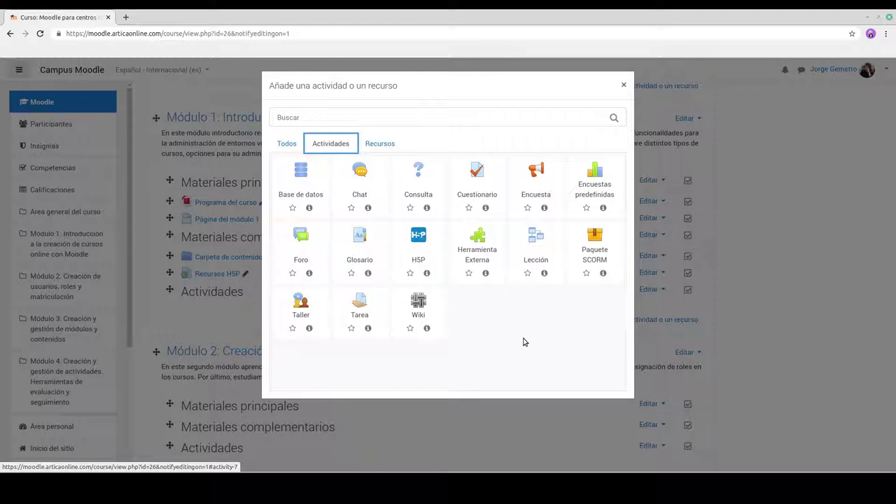
click(303, 237)
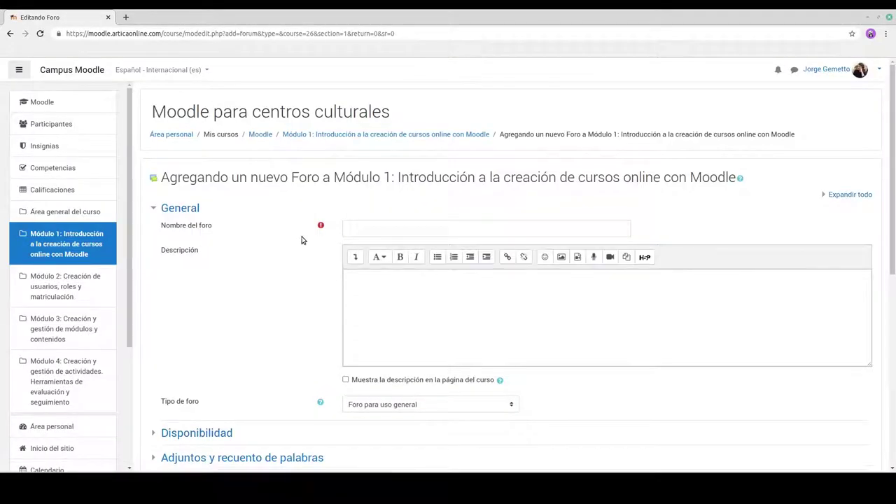
- Name the new forum "Foro del módulo 1"
scroll(302, 241, down, 1)
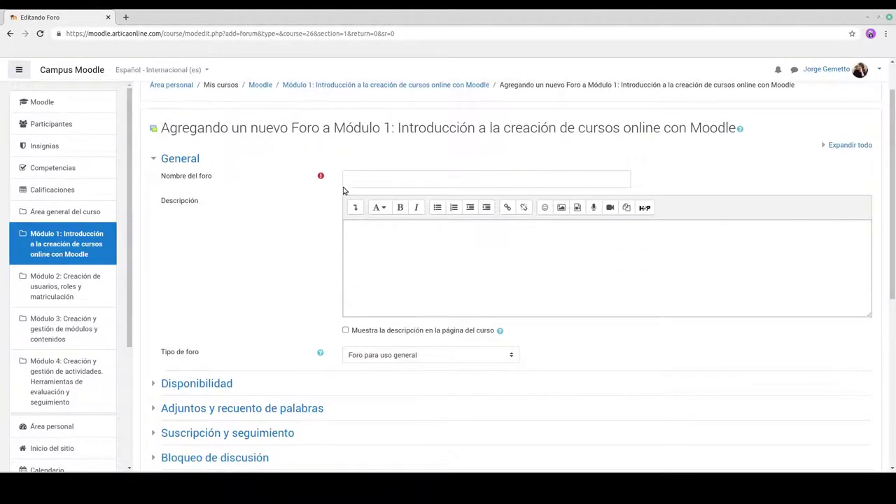
click(390, 181)
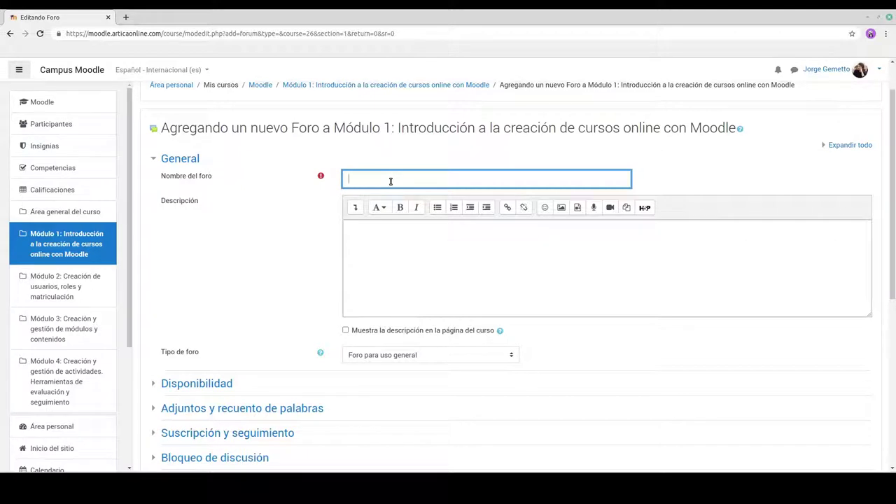
text(Foro del módulo 1)
click(368, 249)
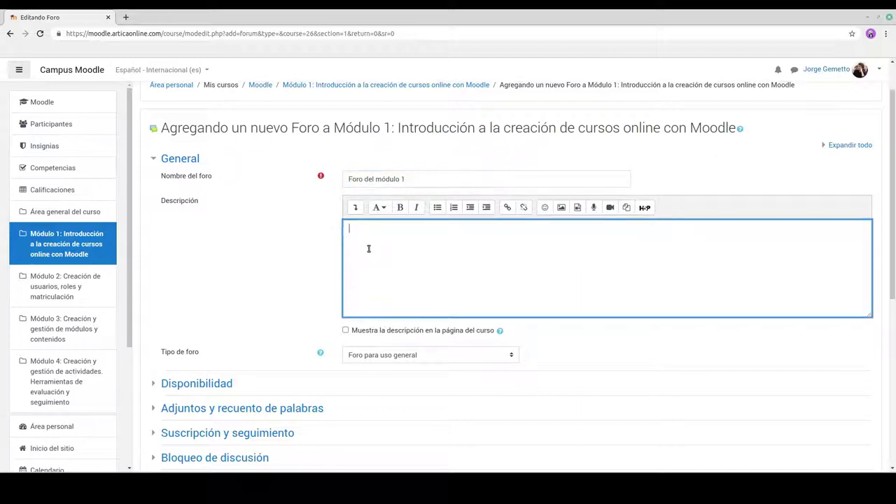
click(418, 180)
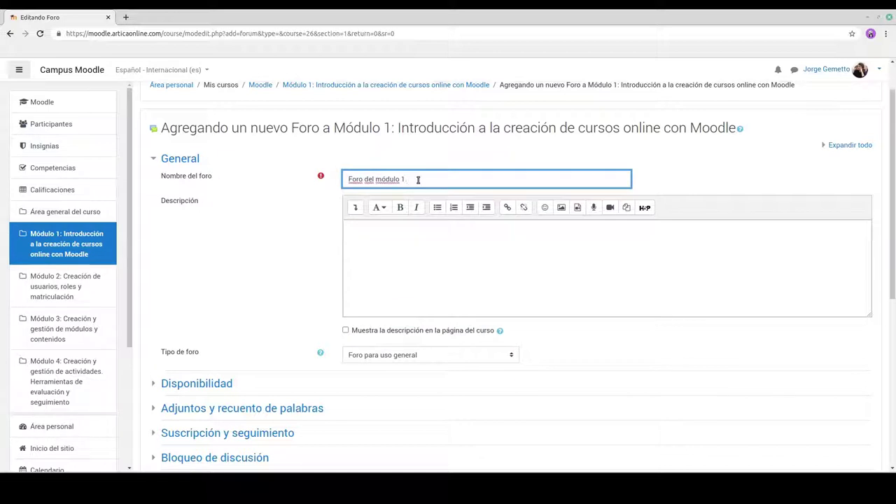
text(:)
key(BackSpace)
key(BackSpace)
- Enter "Aquí va la consigna del foro" as the forum's description
click(387, 257)
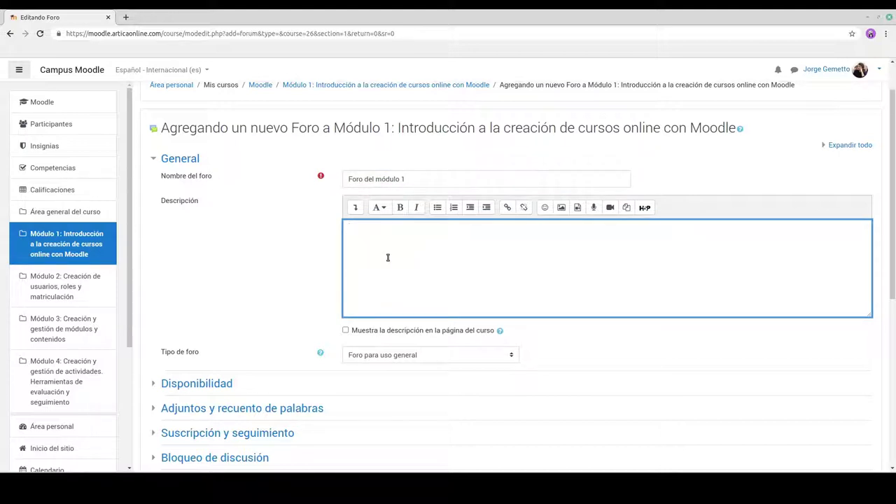
text(Aquí va la consigna)
text(del foro)
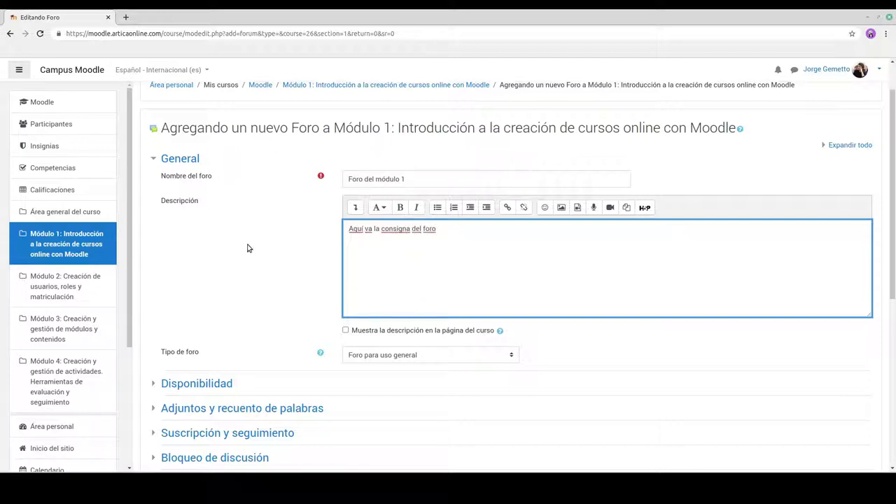
- Enable the forum's Fecha límite under Disponibilidad and set its day to 7
scroll(283, 247, down, 1)
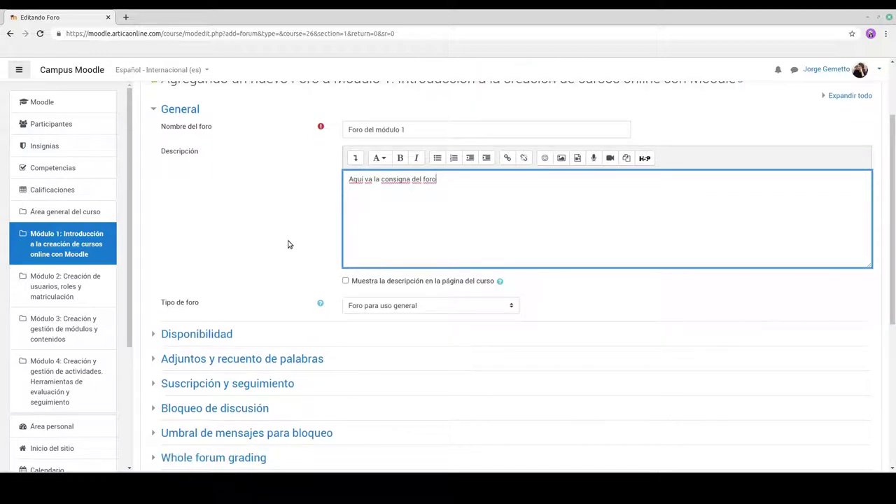
scroll(331, 244, down, 1)
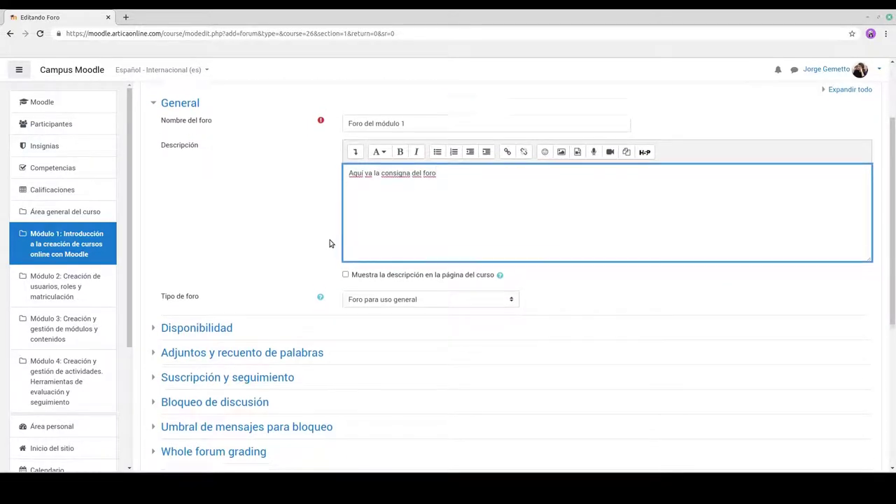
scroll(331, 244, down, 1)
scroll(330, 244, down, 1)
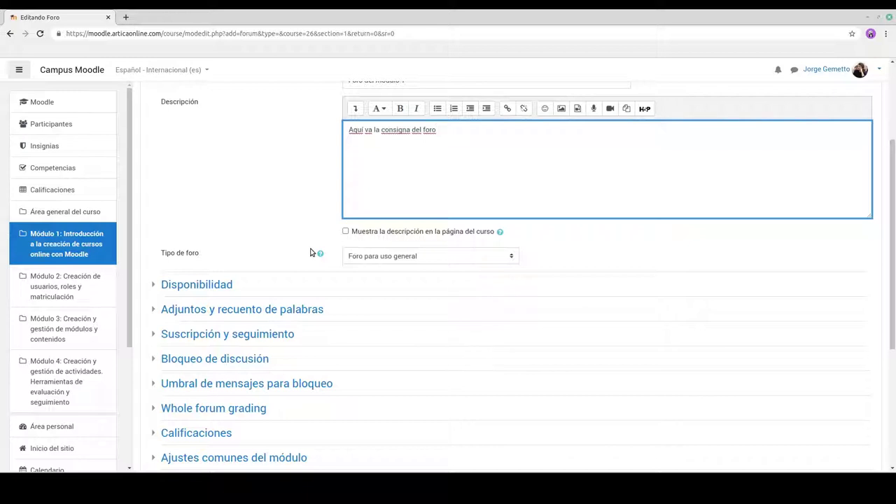
scroll(310, 252, down, 1)
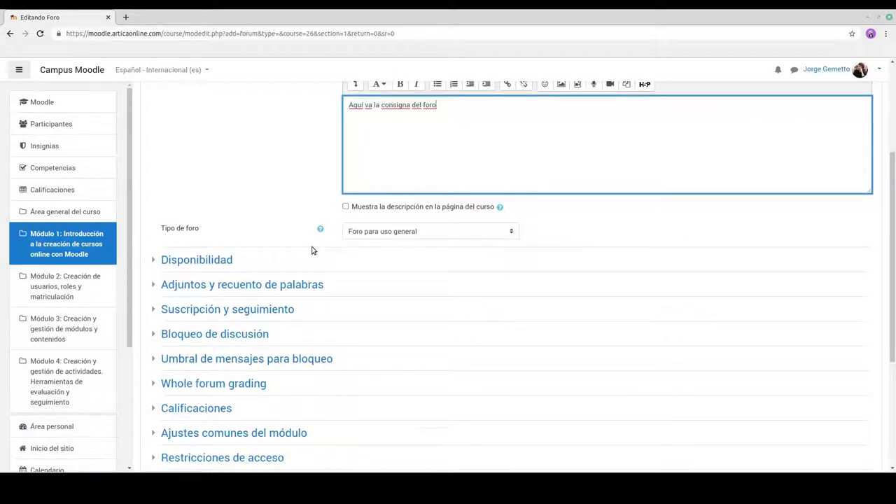
scroll(146, 233, down, 1)
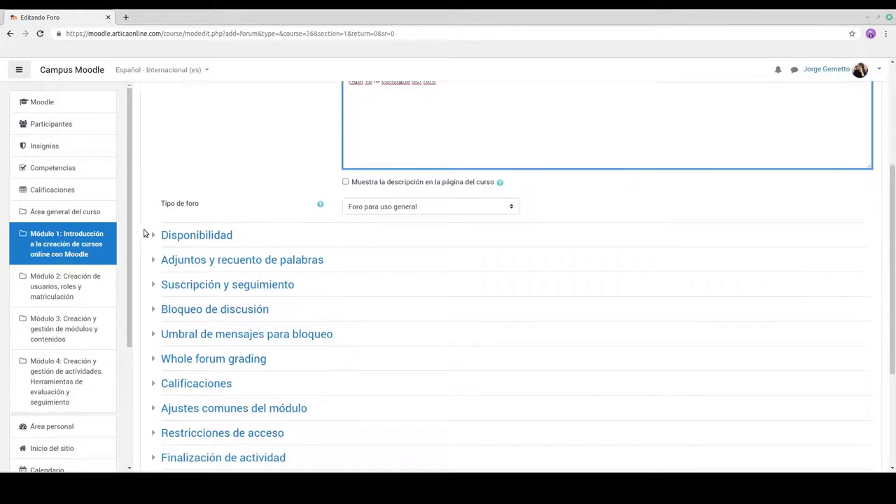
scroll(147, 233, down, 1)
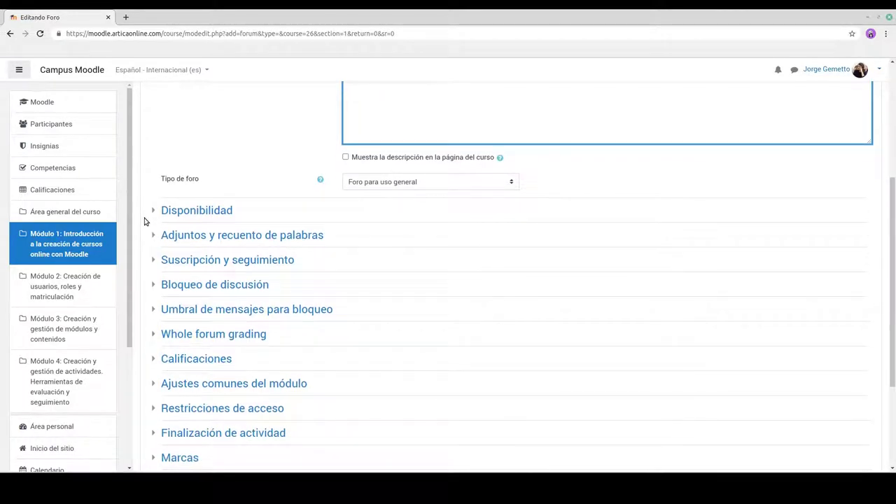
scroll(145, 221, down, 1)
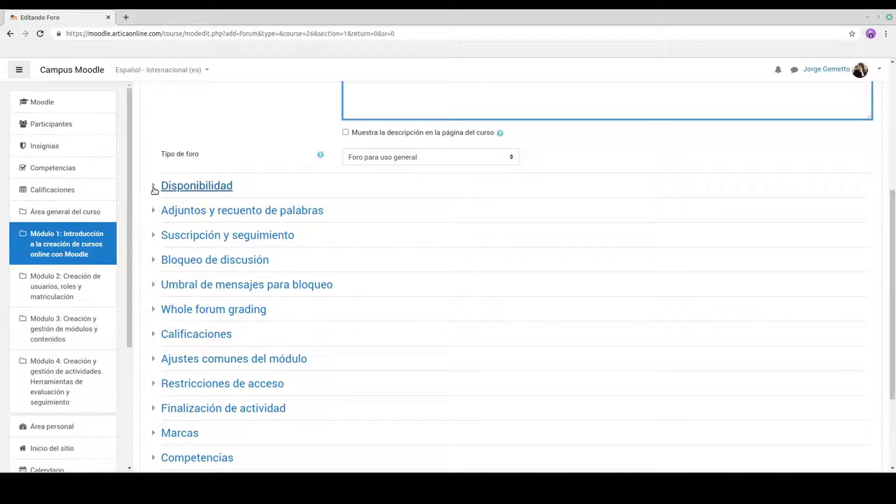
click(154, 187)
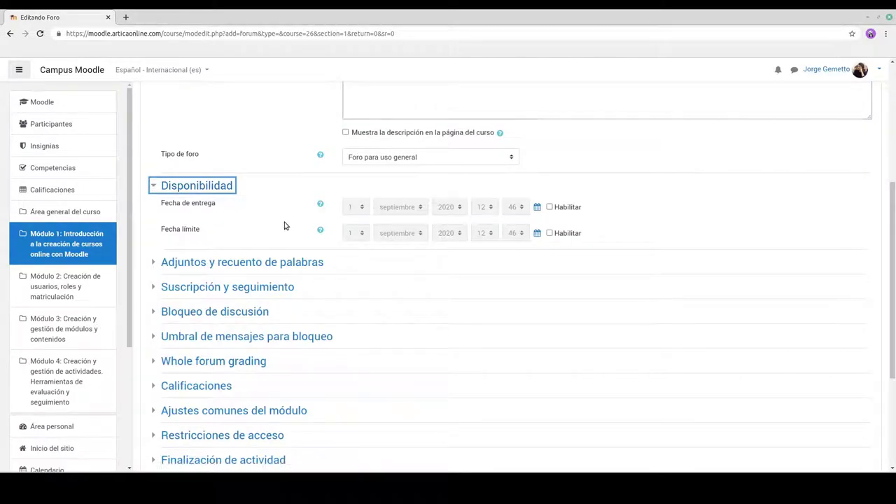
click(550, 233)
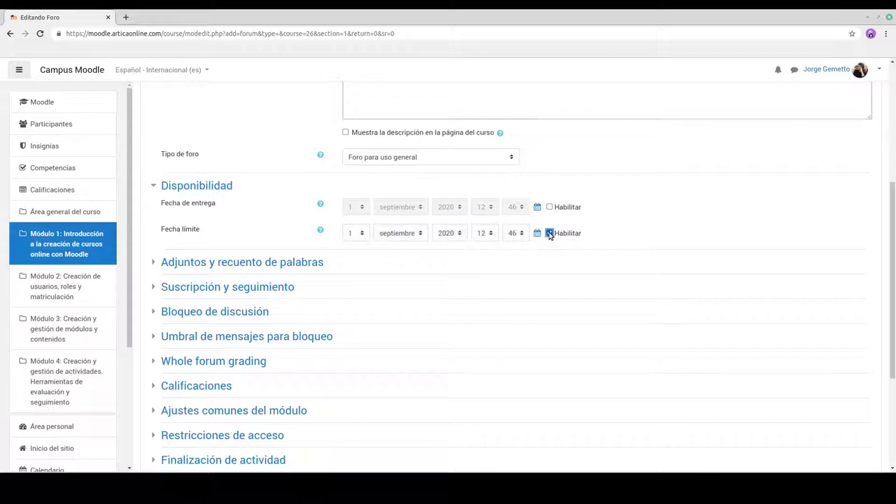
click(362, 235)
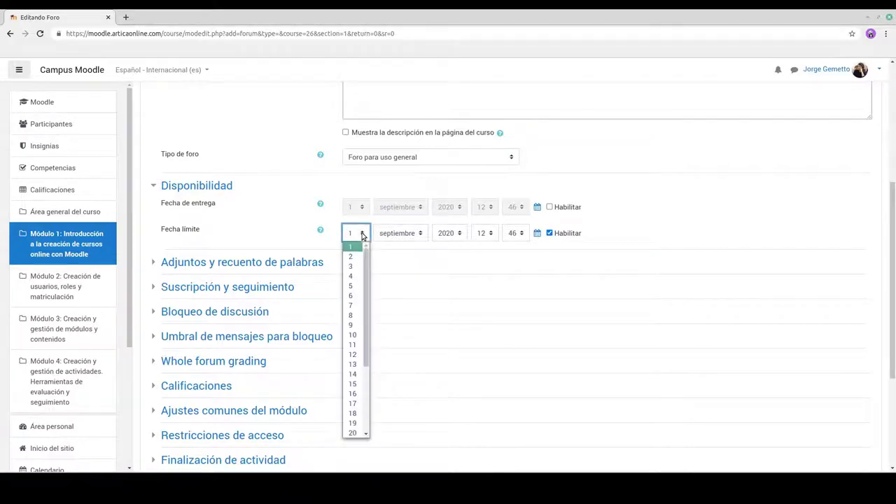
click(353, 304)
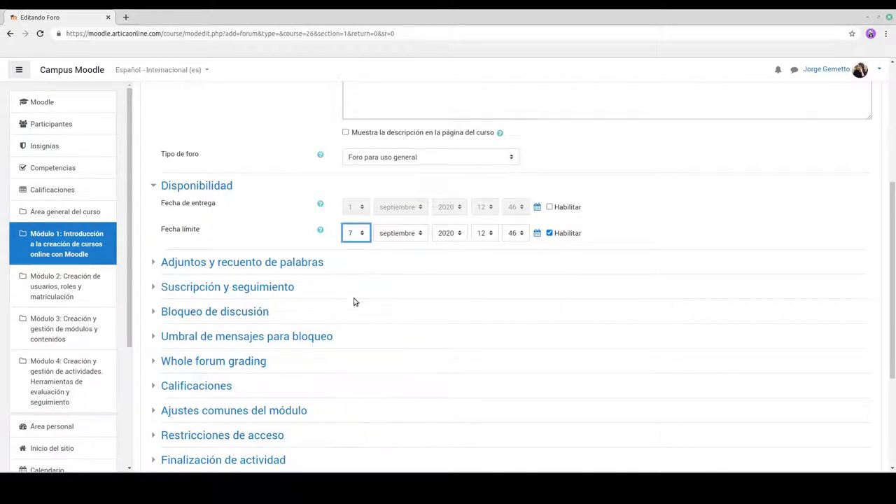
click(636, 223)
- Examine the forum's attachment size, attachment number and word count settings under Adjuntos y recuento de palabras
scroll(636, 223, down, 1)
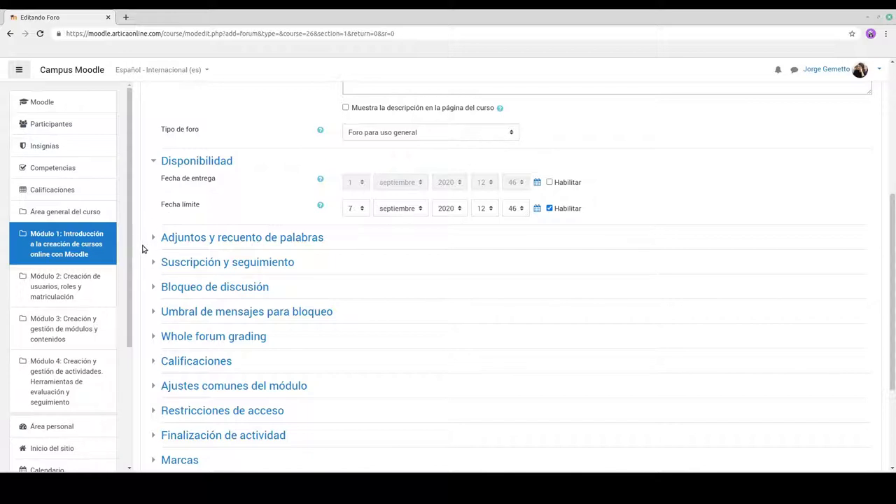
scroll(142, 248, down, 1)
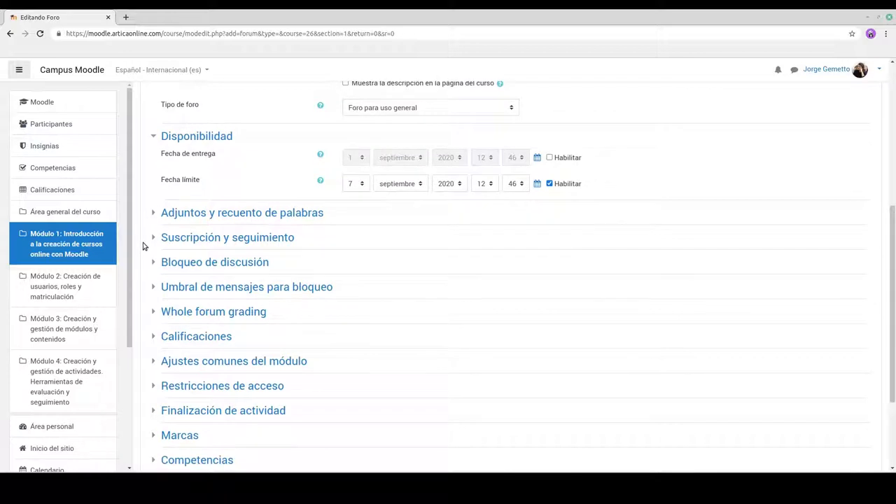
scroll(143, 239, up, 1)
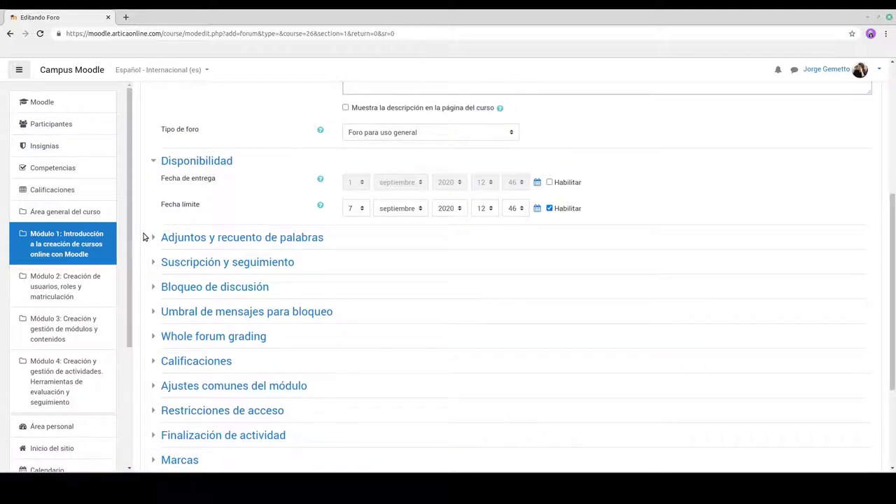
scroll(143, 237, up, 1)
scroll(143, 238, down, 1)
scroll(143, 237, down, 1)
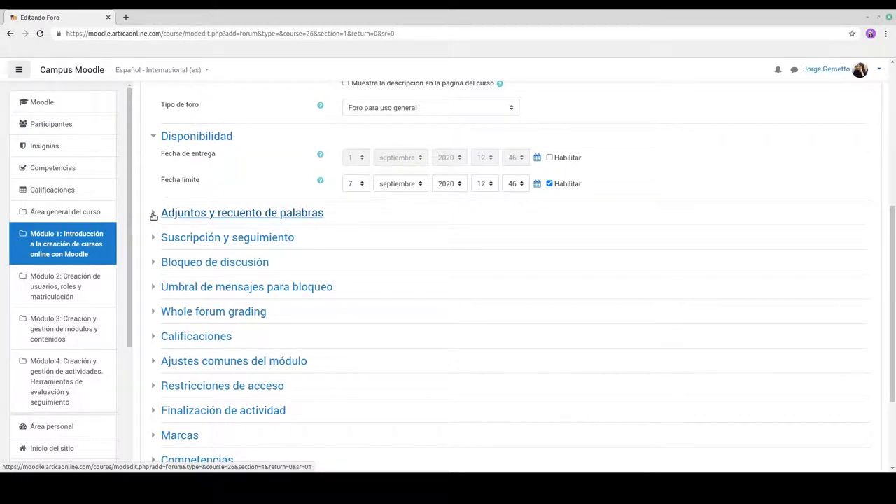
click(154, 216)
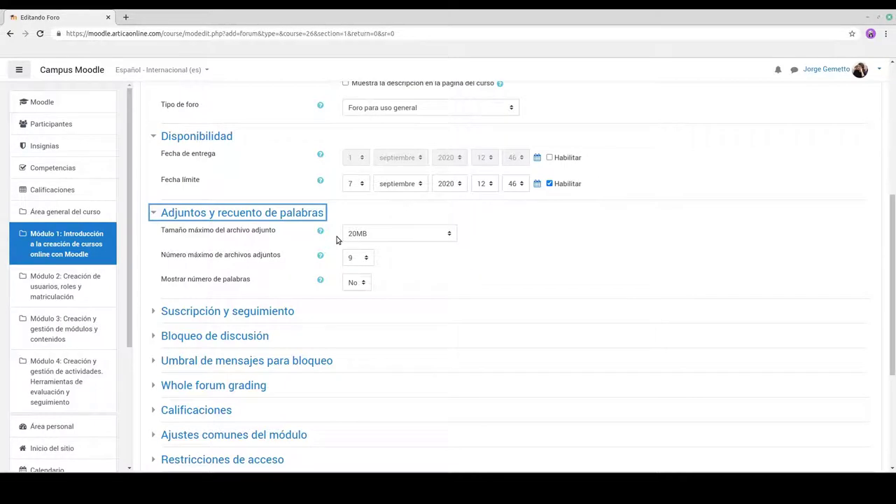
scroll(336, 240, down, 1)
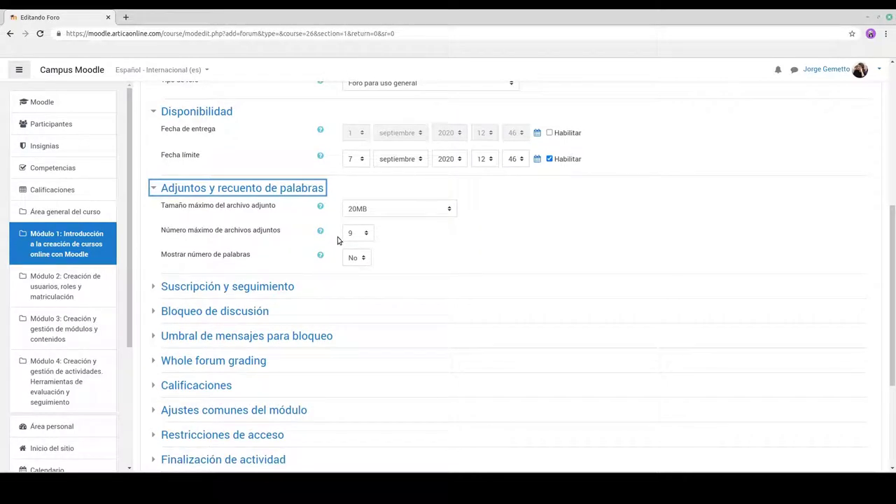
scroll(334, 244, down, 1)
scroll(334, 244, down, 2)
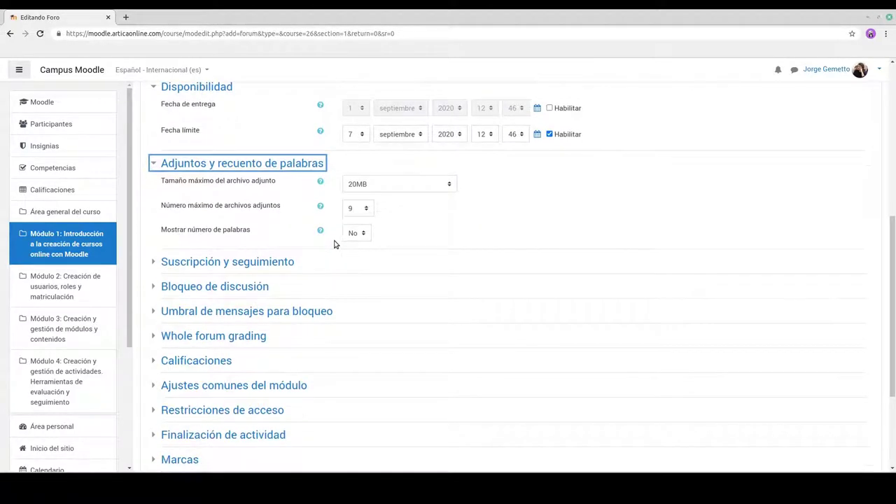
- Examine the forum's Suscripción y seguimiento settings, including the available subscription modes
click(153, 239)
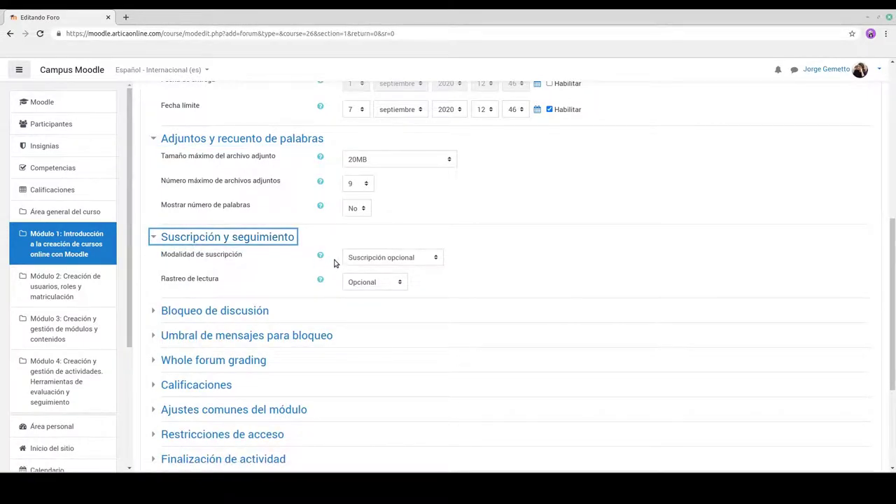
scroll(333, 266, down, 1)
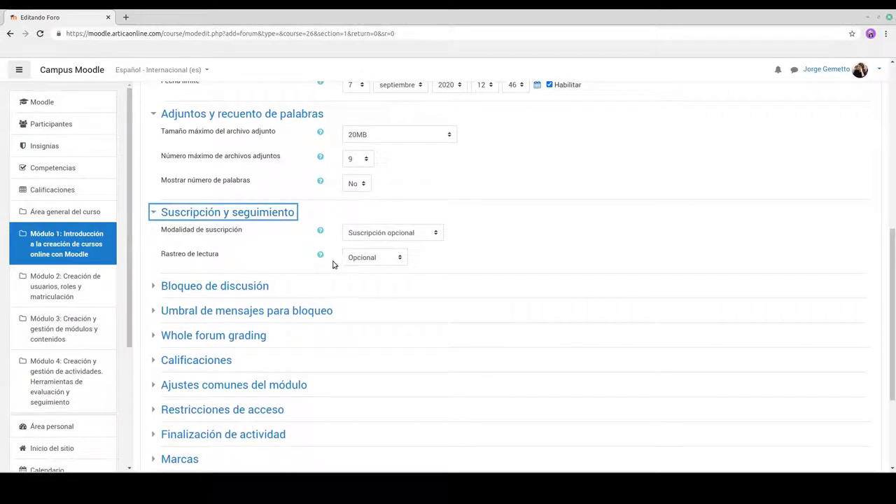
click(435, 235)
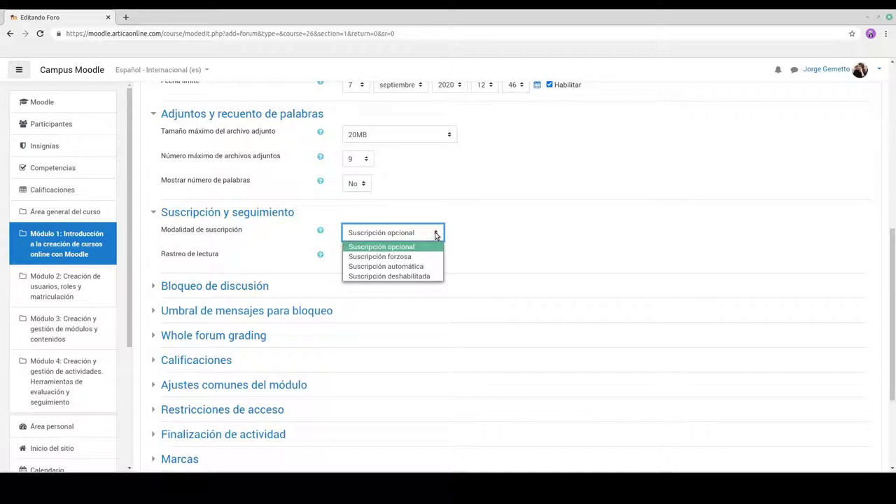
click(434, 235)
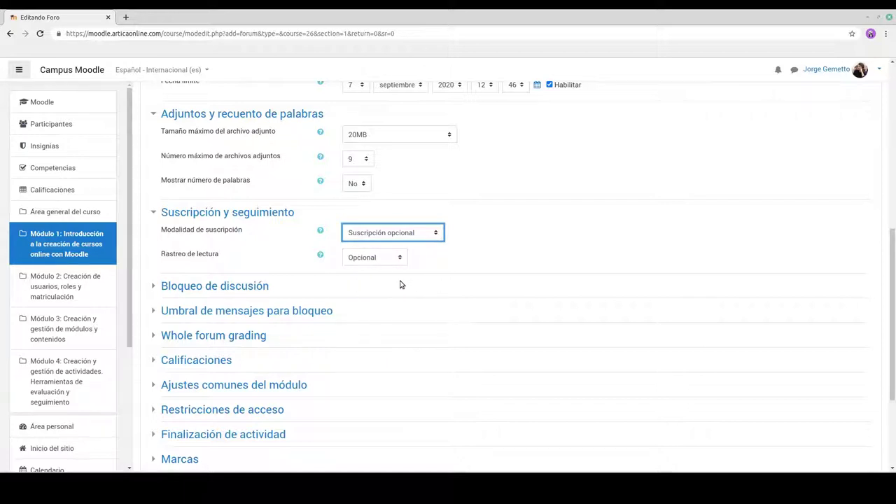
scroll(401, 284, down, 1)
scroll(401, 284, down, 1)
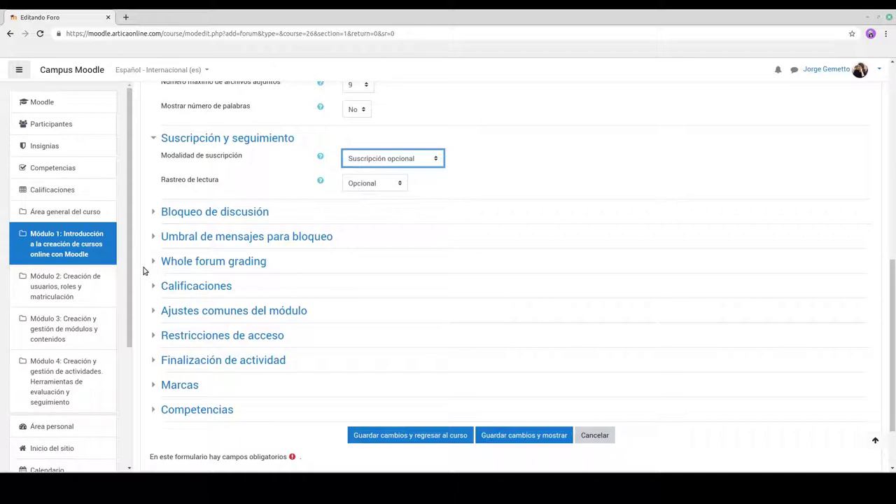
- Under Finalización de actividad, set Rastreo de finalización to "Mostrar la actividad como completada cuando se cumplan las condiciones"
scroll(144, 271, down, 1)
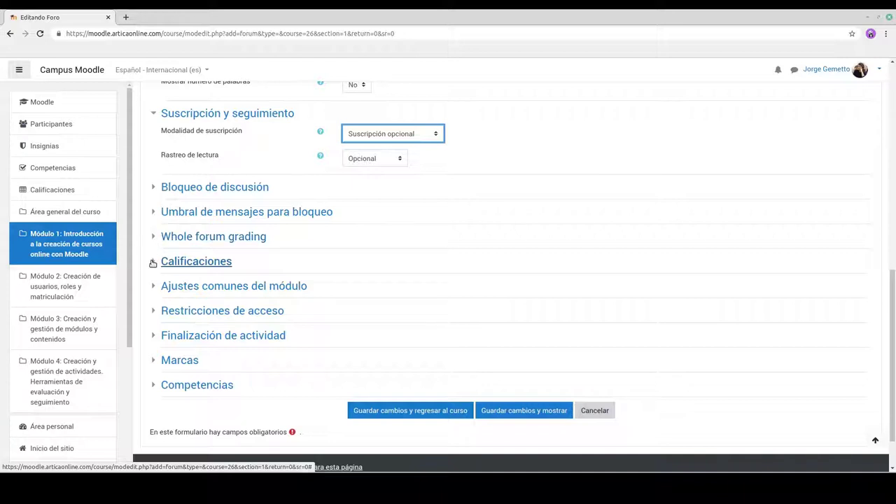
scroll(147, 266, down, 2)
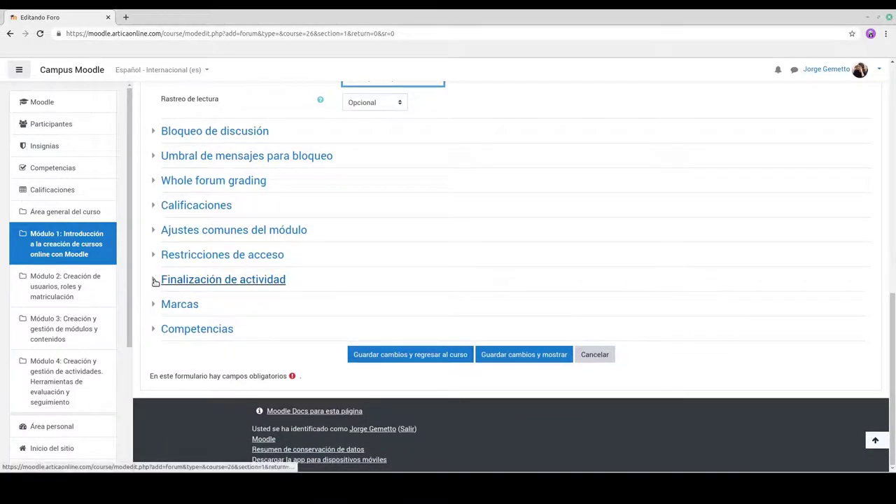
click(155, 282)
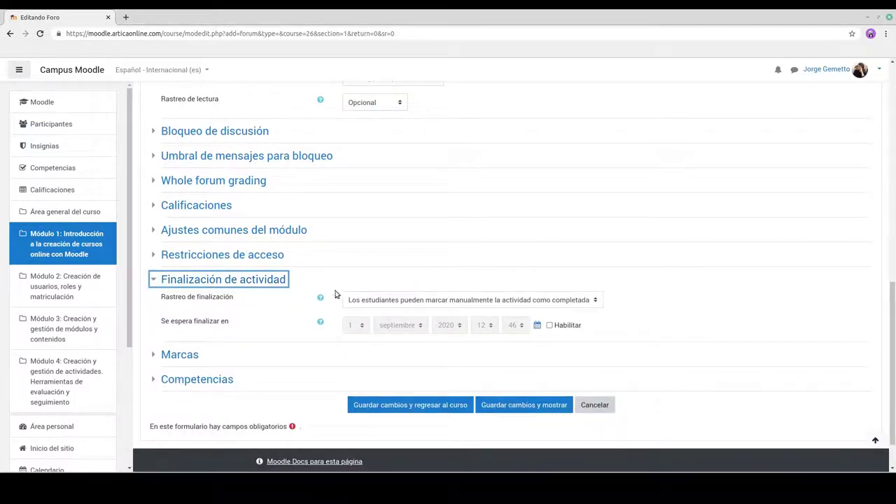
click(596, 303)
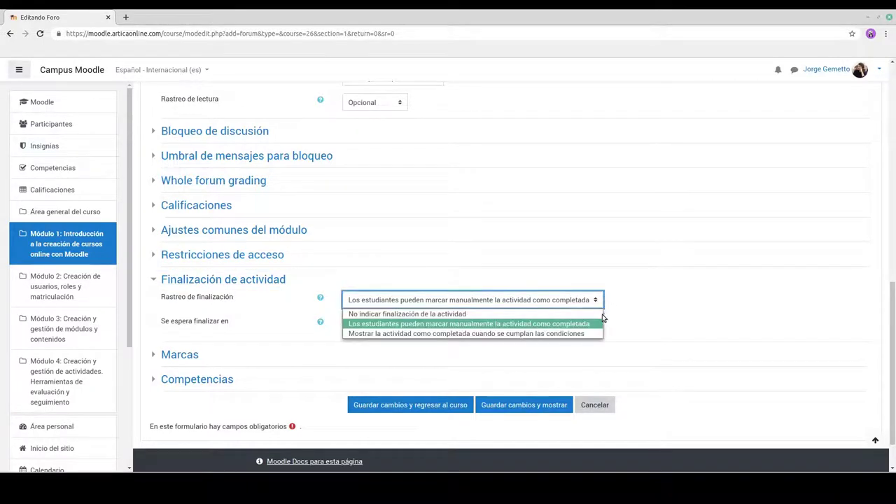
click(465, 334)
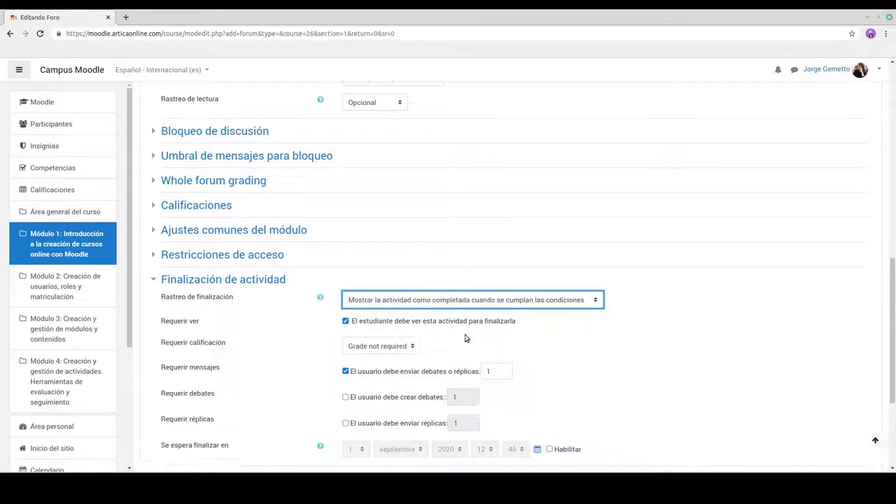
- Review the forum's completion conditions, then save the changes and display the forum
scroll(322, 324, down, 1)
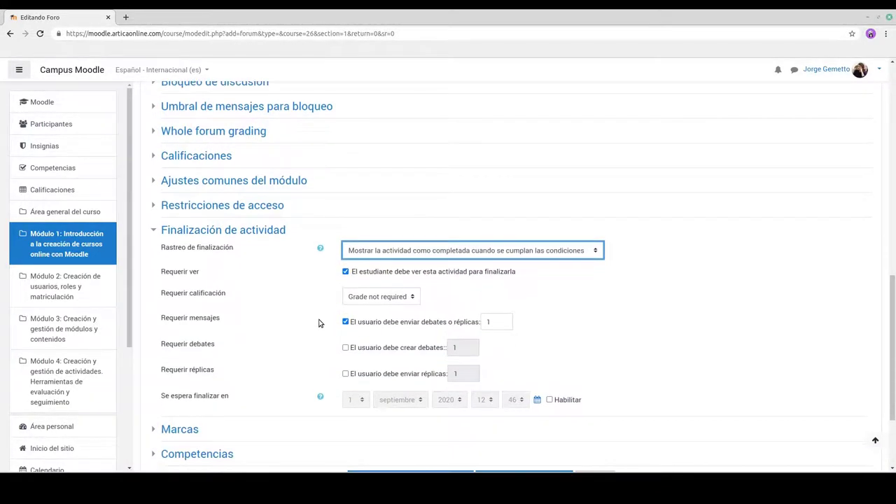
scroll(320, 324, down, 1)
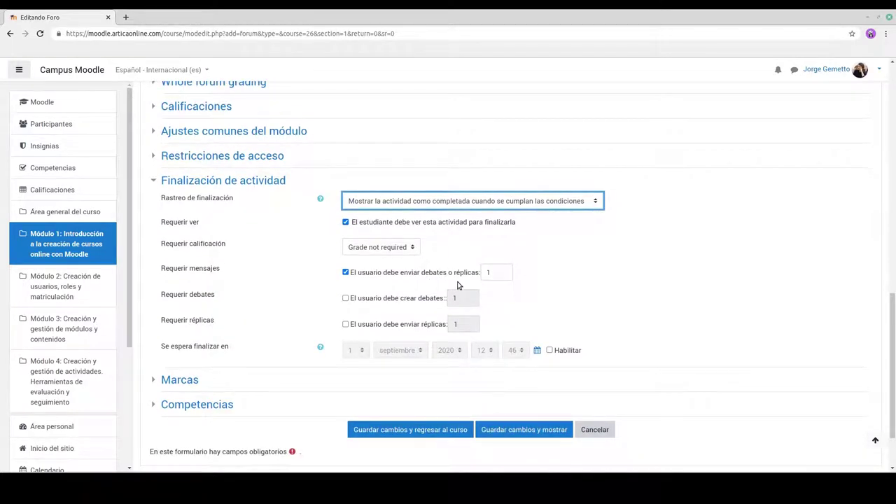
scroll(324, 293, down, 1)
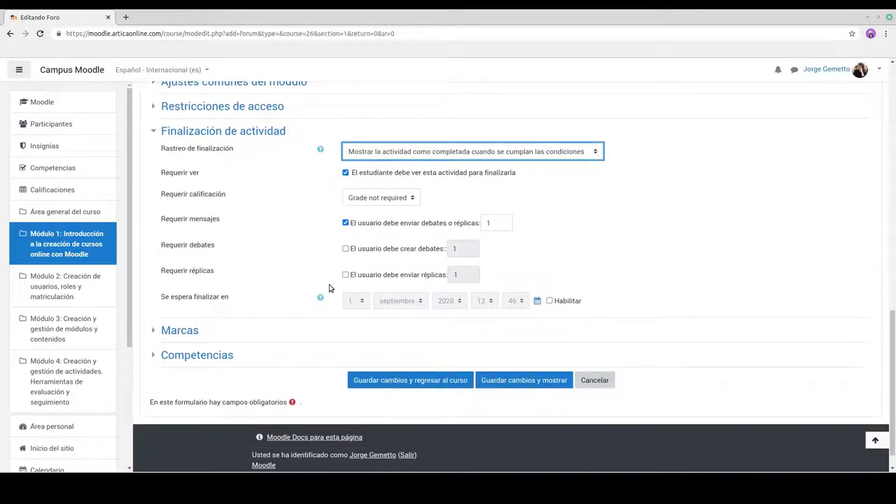
scroll(329, 287, down, 1)
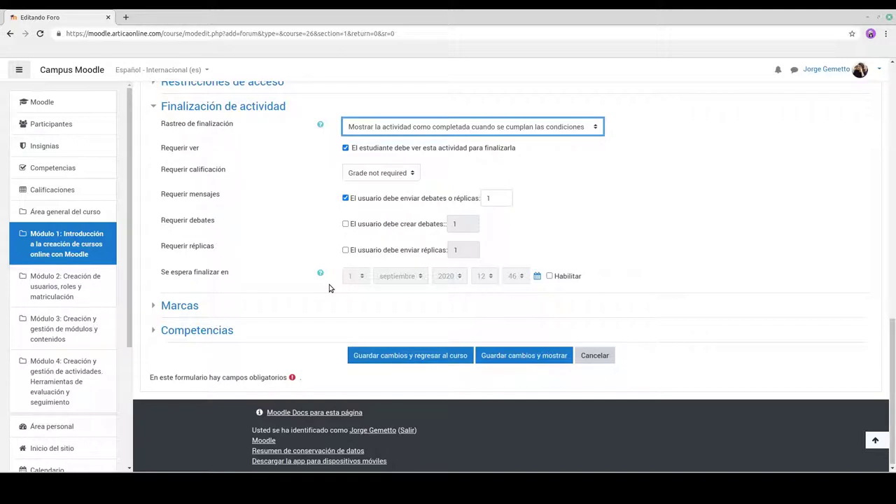
click(516, 359)
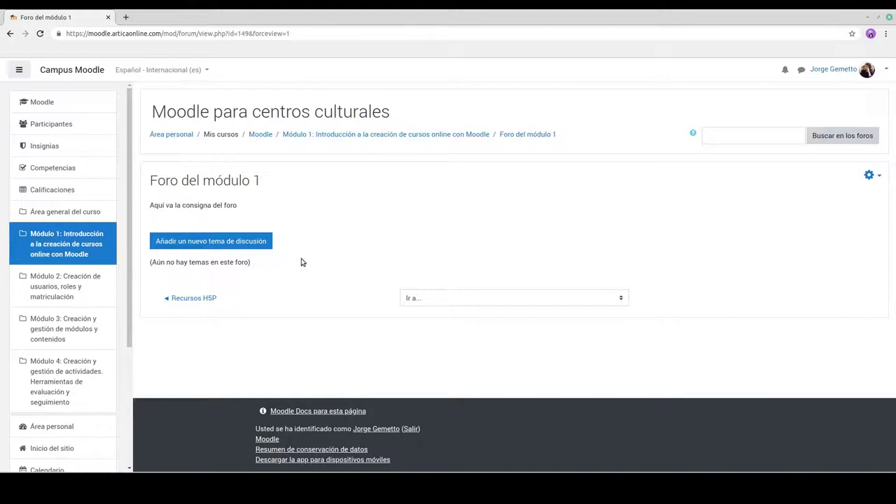
- Start a new discussion topic in Foro del módulo 1 with the subject "Mi intervención del modulo 1"
click(201, 243)
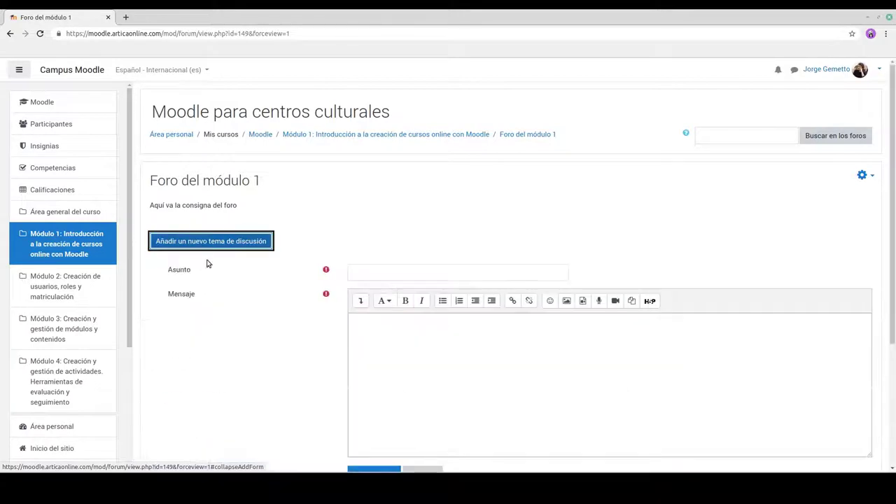
scroll(303, 299, down, 1)
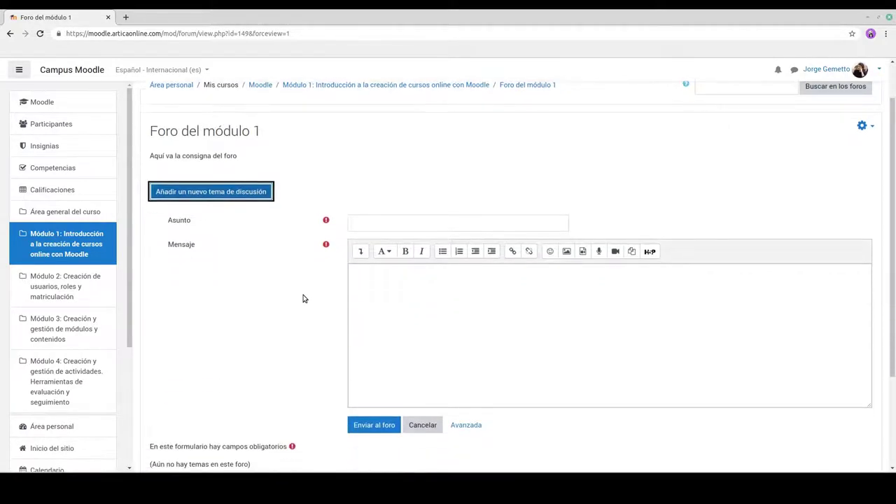
click(387, 226)
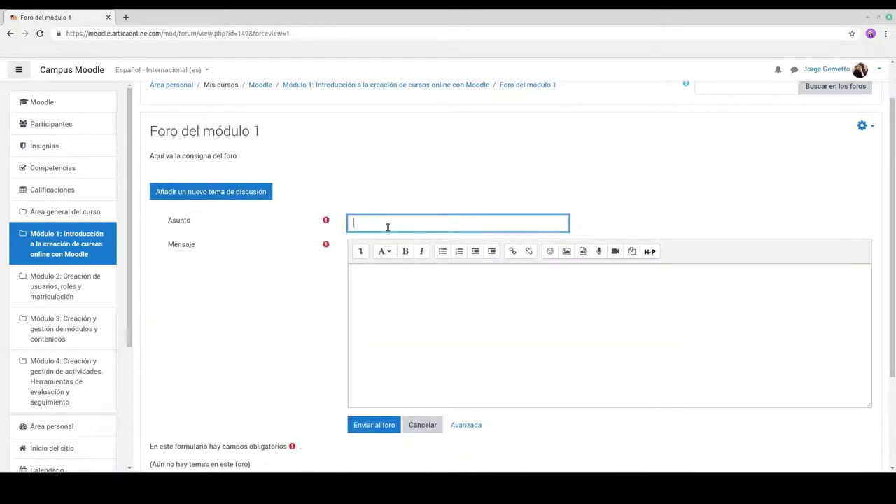
text(Mi interve)
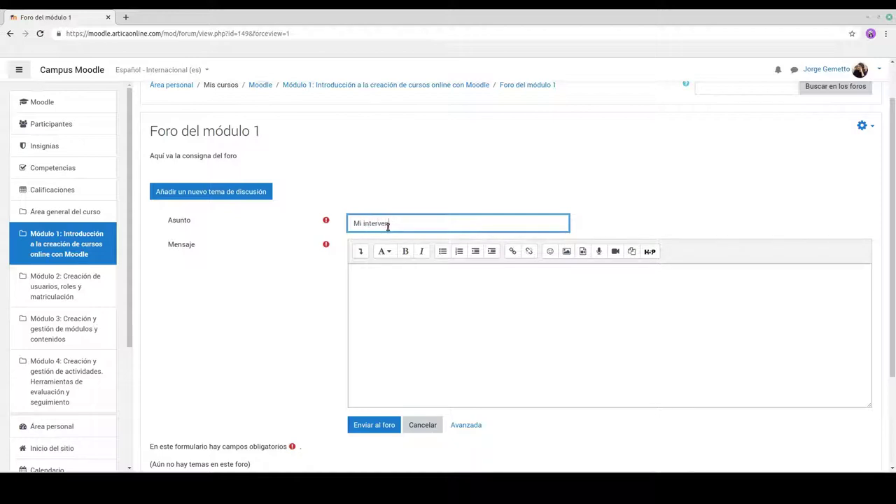
text(nción del modulo 1)
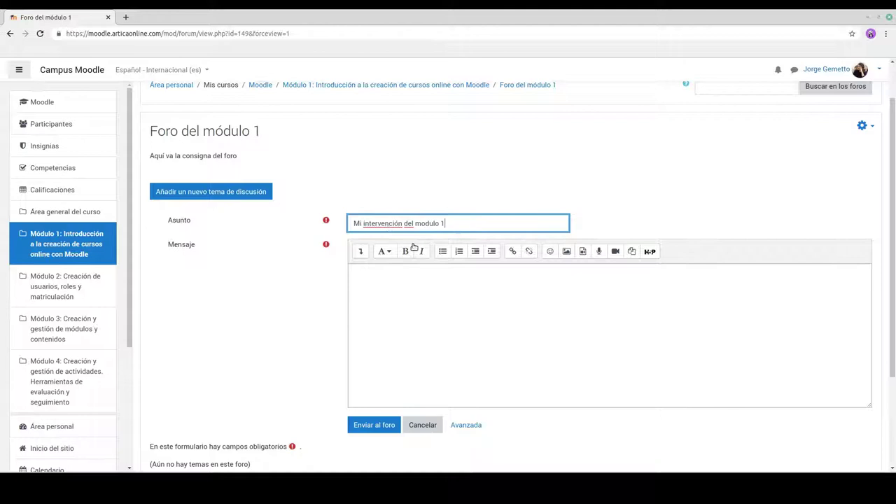
- Write "Este es mi mensaje." as the topic's message and post it to the forum
click(385, 303)
text(Este es m)
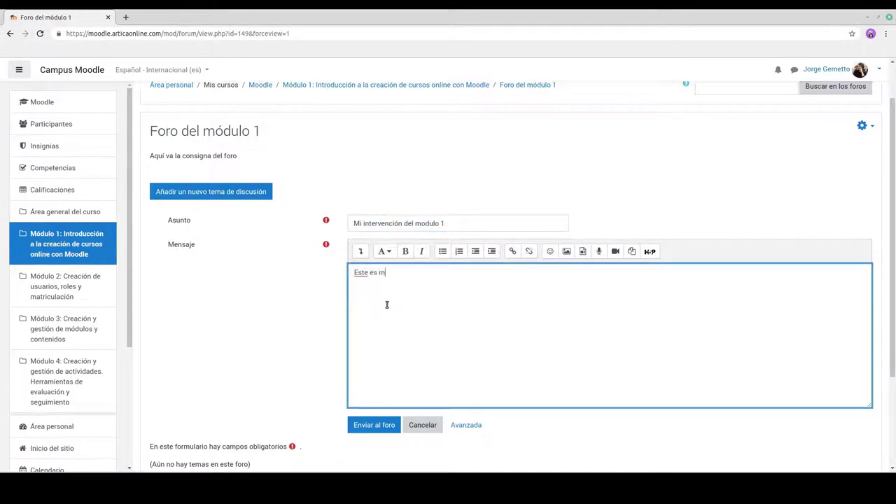
text(i mensaje)
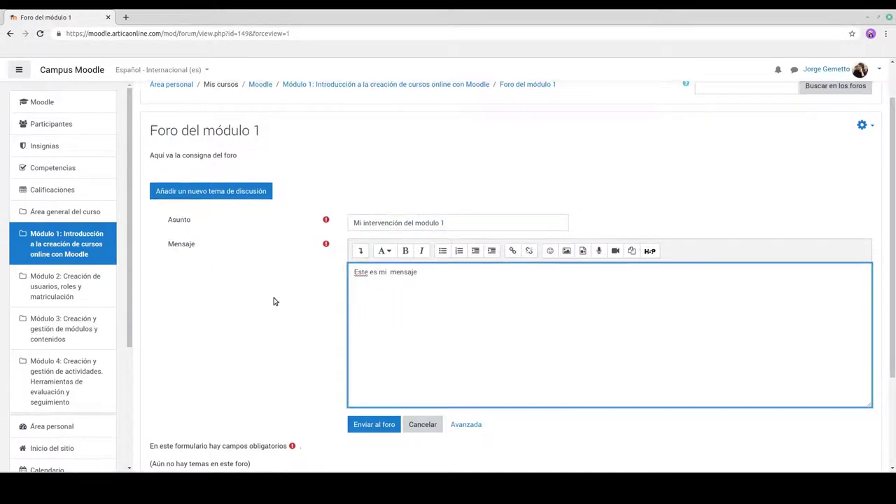
scroll(274, 296, down, 1)
scroll(277, 295, down, 1)
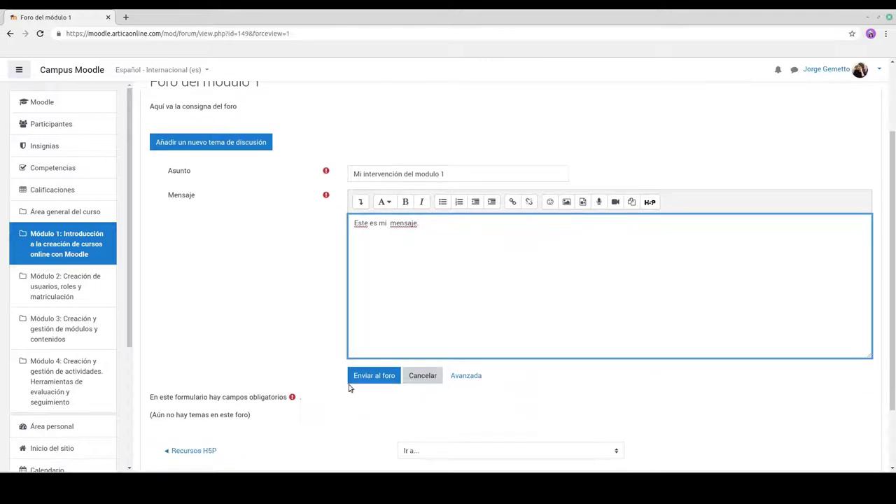
click(374, 376)
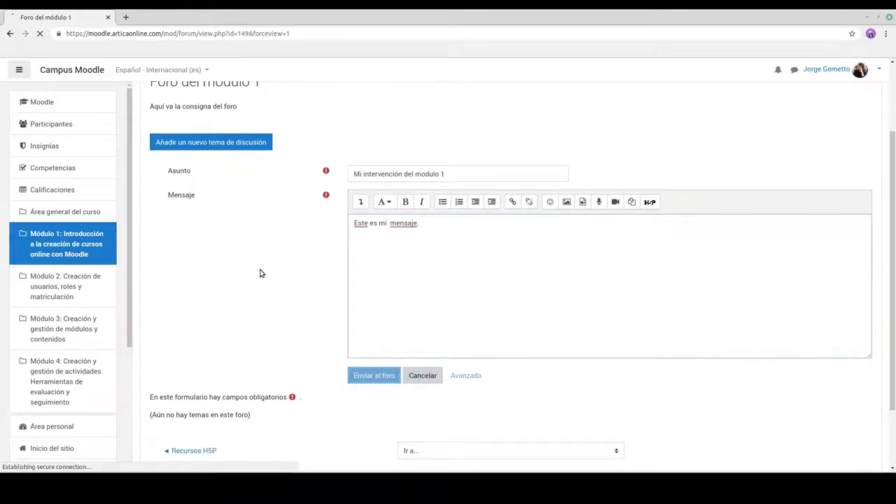
- Open the discussion "Mi intervención del modulo 1" and bring up the reply form for its message
scroll(329, 270, down, 2)
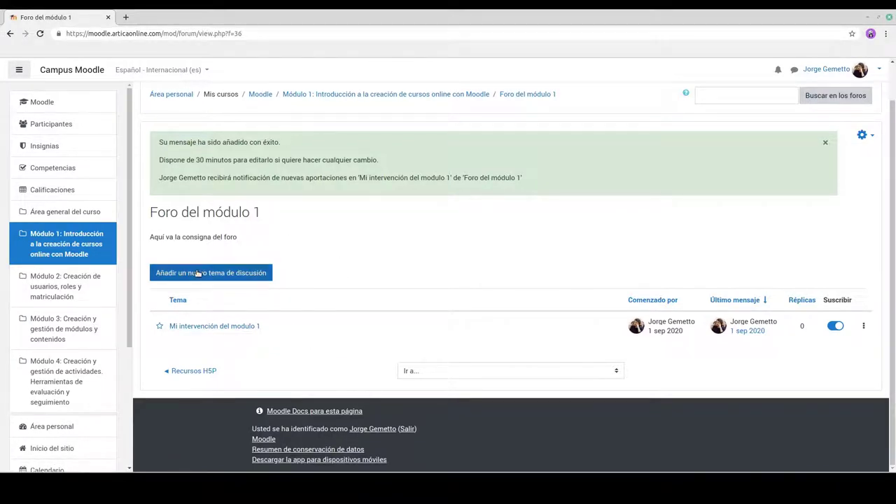
click(195, 327)
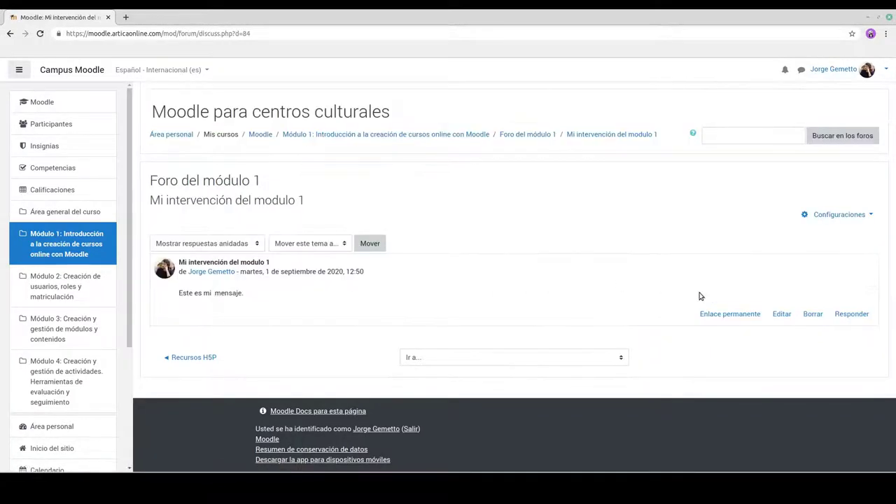
click(852, 315)
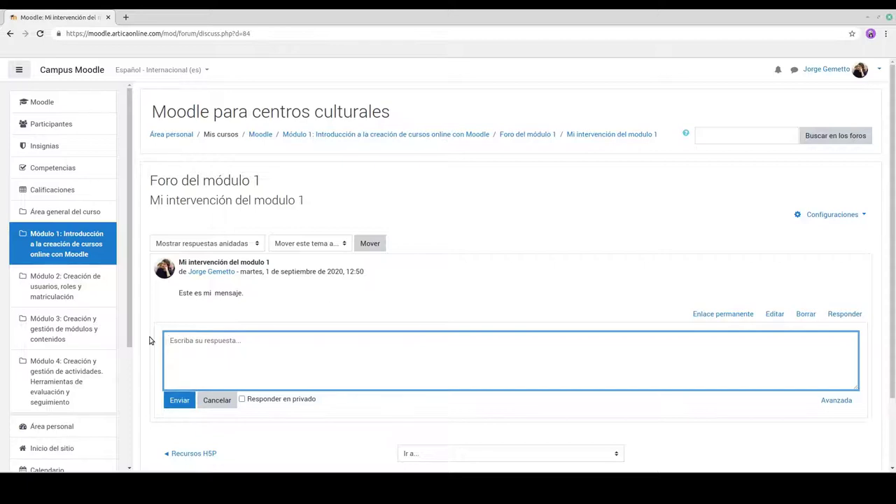
- Return to the Moodle course page and add another Foro activity to Módulo 1
click(263, 136)
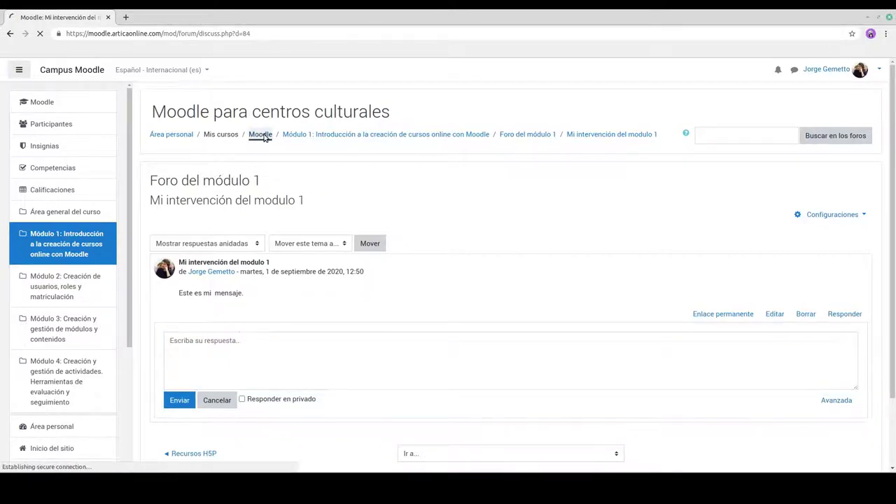
scroll(462, 244, down, 2)
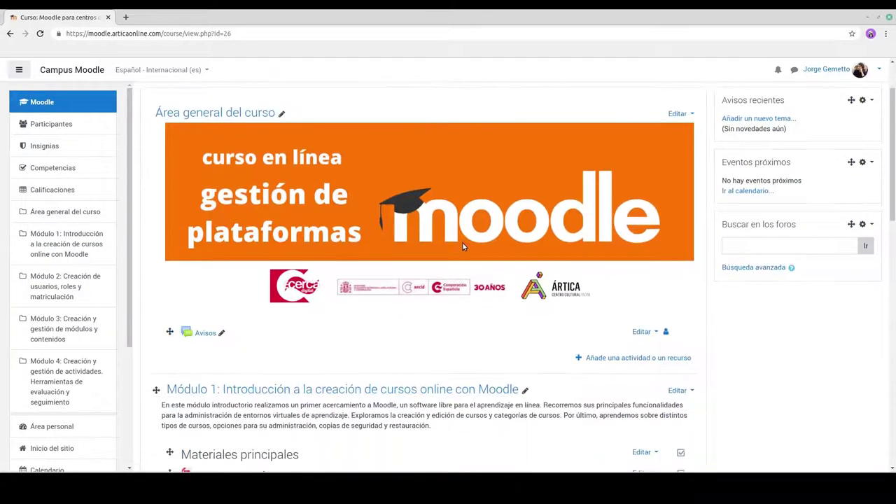
scroll(463, 246, down, 4)
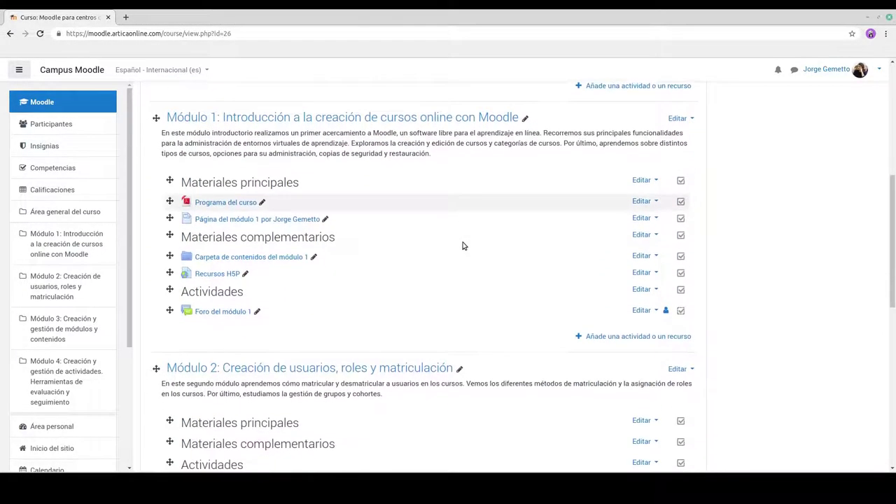
click(632, 336)
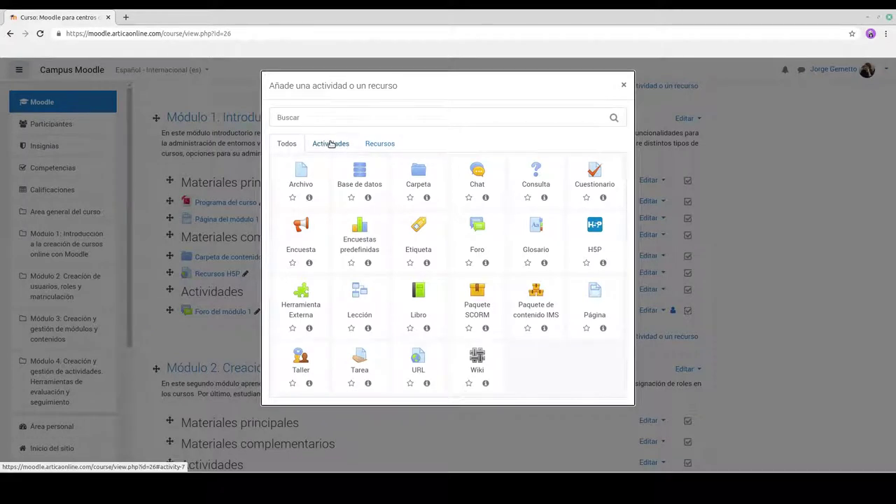
click(332, 143)
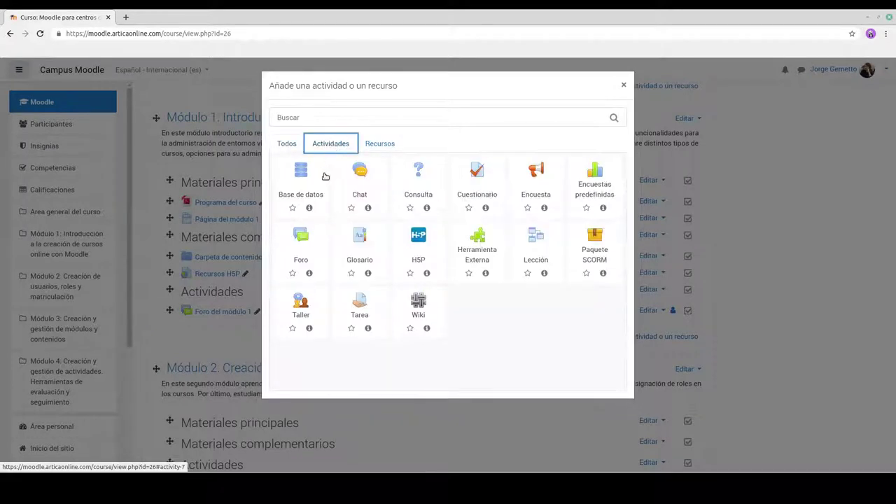
click(300, 241)
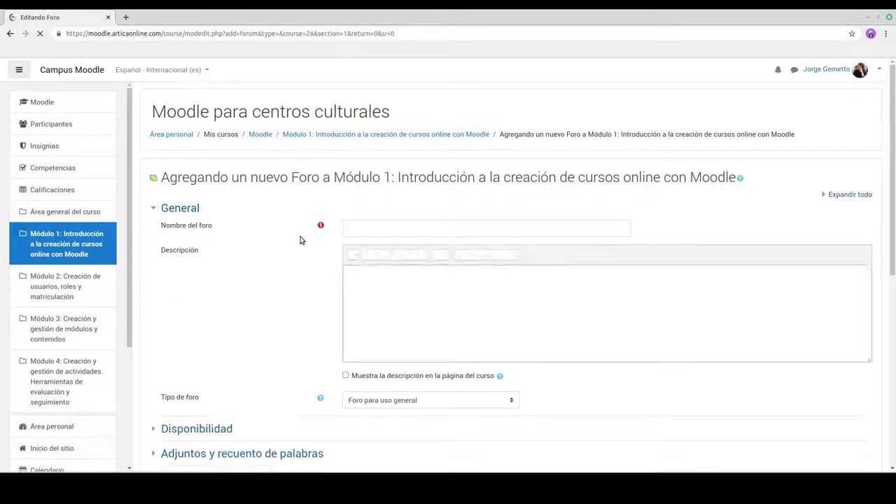
- Name the new forum "Debate sencillo" and enter "Esta es la consigna del debate sencillo." as its description
scroll(308, 235, down, 1)
click(371, 204)
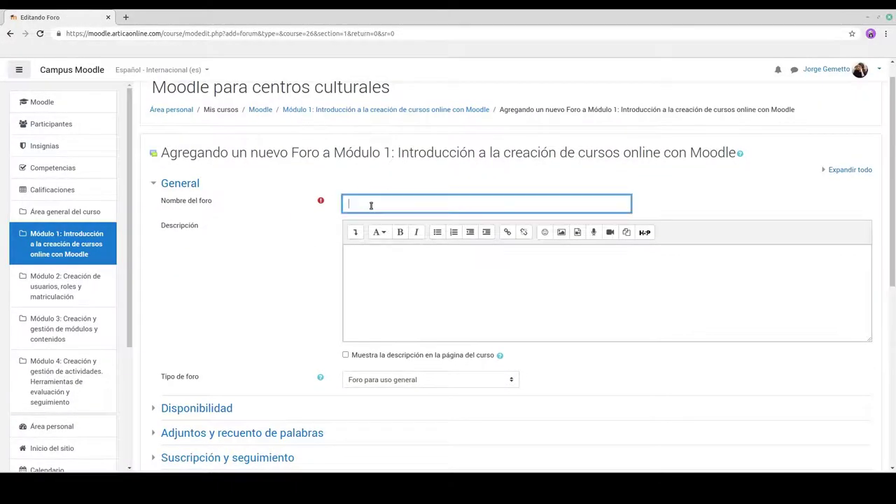
text(Debate sencillo)
click(392, 279)
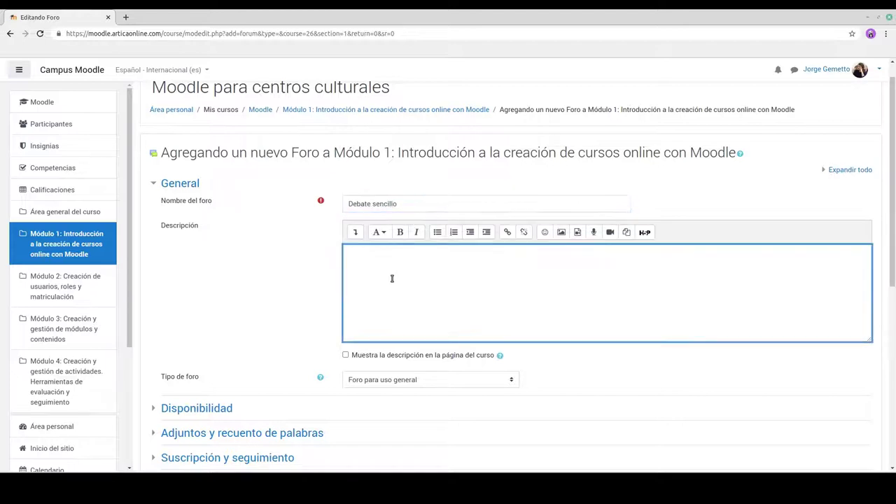
text(Esta es la consigna del debate s)
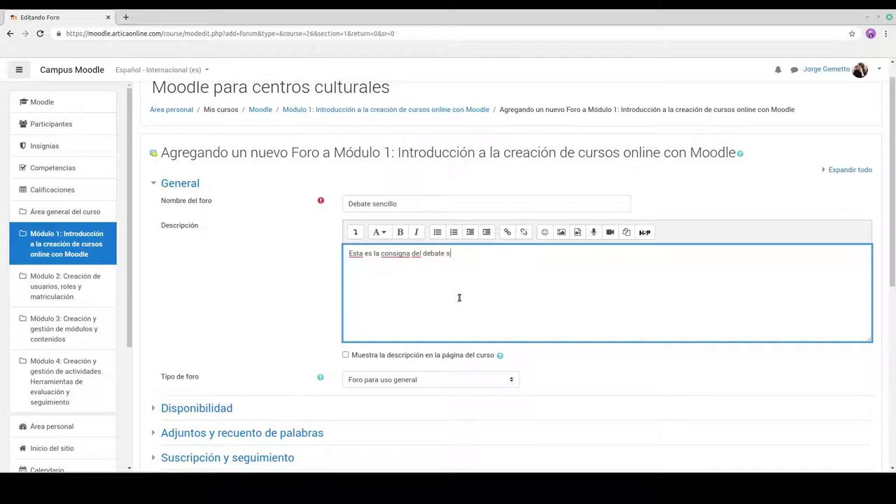
text(.)
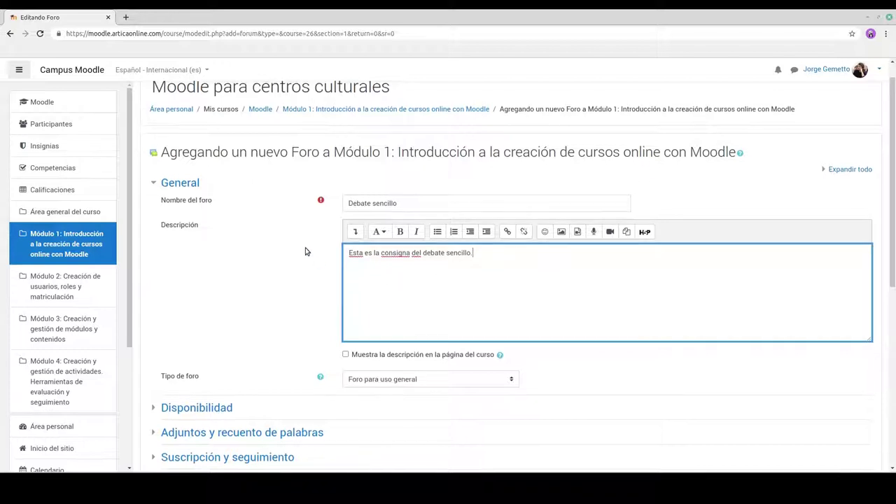
- Set the new forum's Tipo de foro to Debate sencillo
scroll(306, 250, down, 1)
click(512, 306)
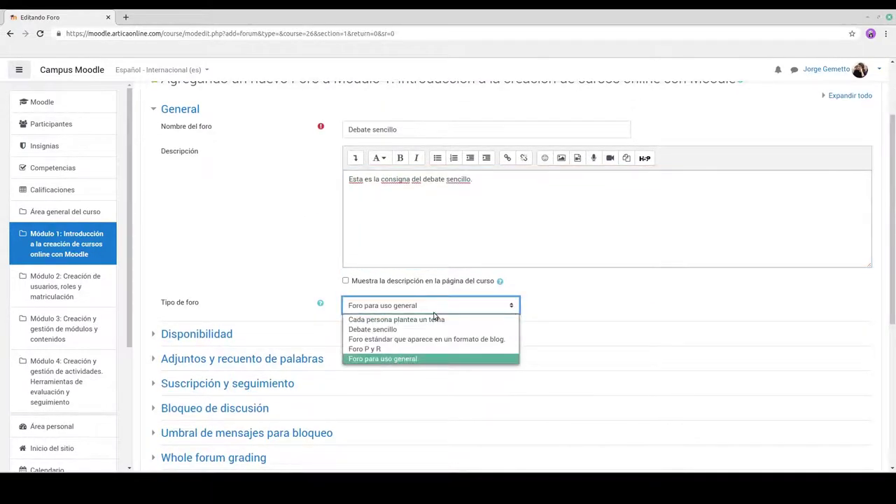
click(377, 330)
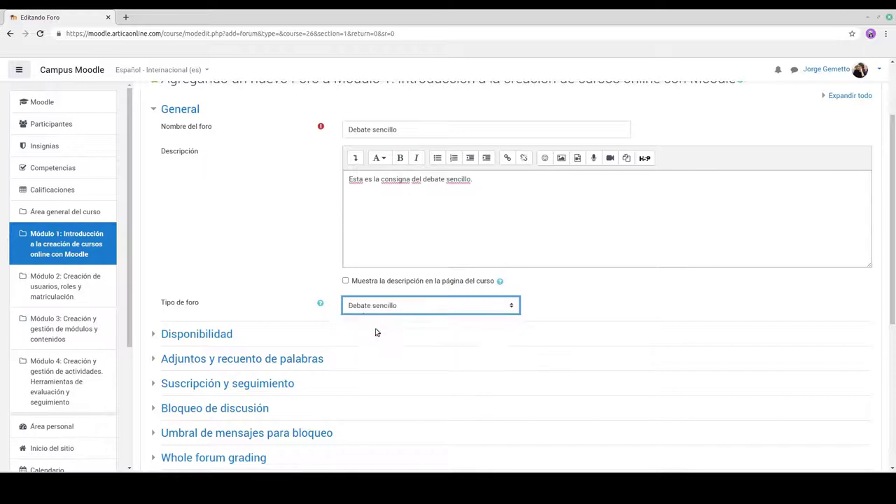
scroll(311, 250, down, 1)
scroll(318, 254, down, 2)
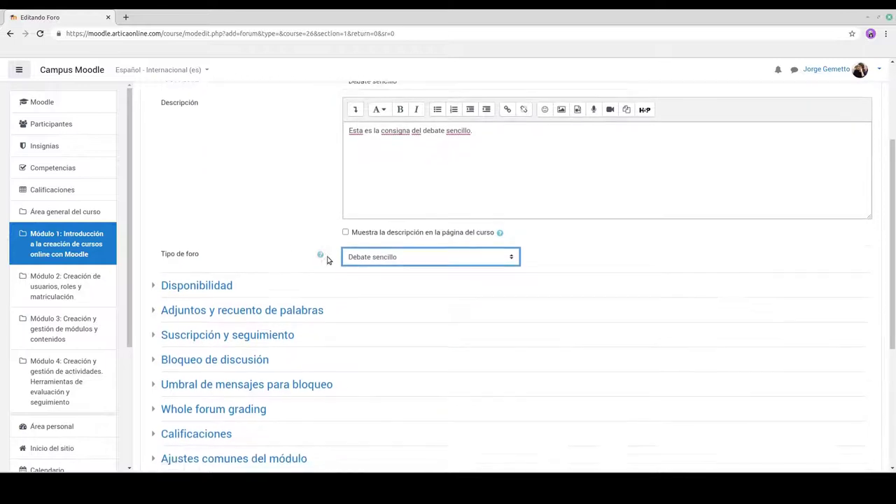
- Save the "Debate sencillo" forum and display it
scroll(139, 274, down, 4)
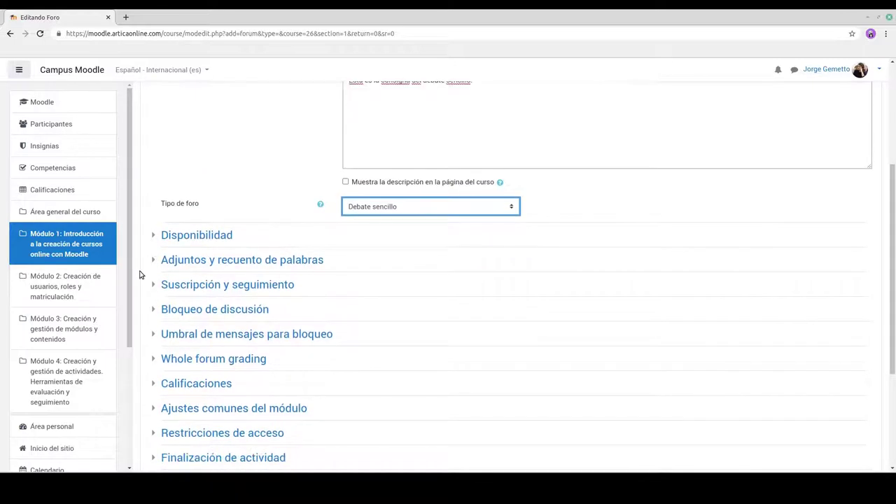
scroll(138, 273, down, 3)
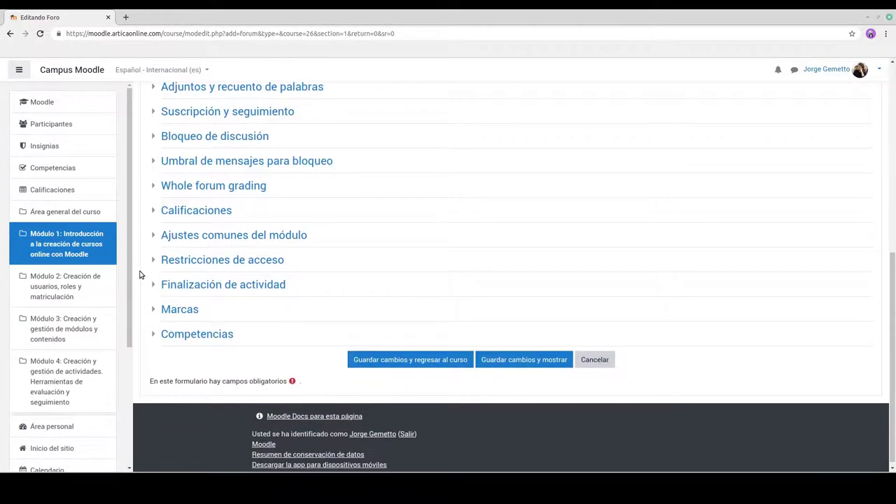
click(535, 360)
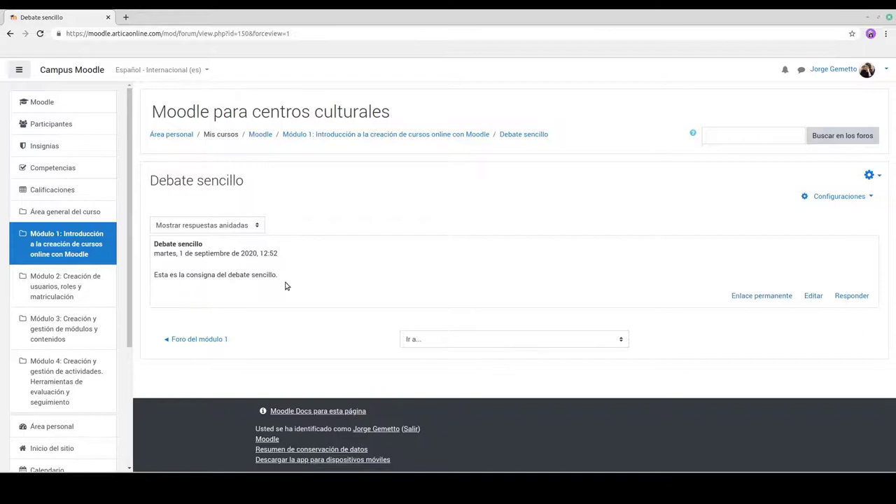
- Bring up the reply form for the opening message of the "Debate sencillo" forum
click(850, 296)
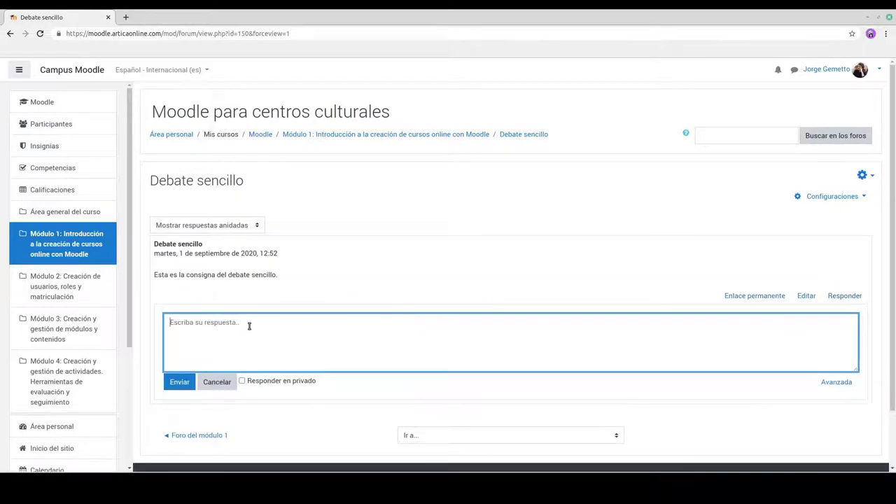
scroll(248, 324, down, 1)
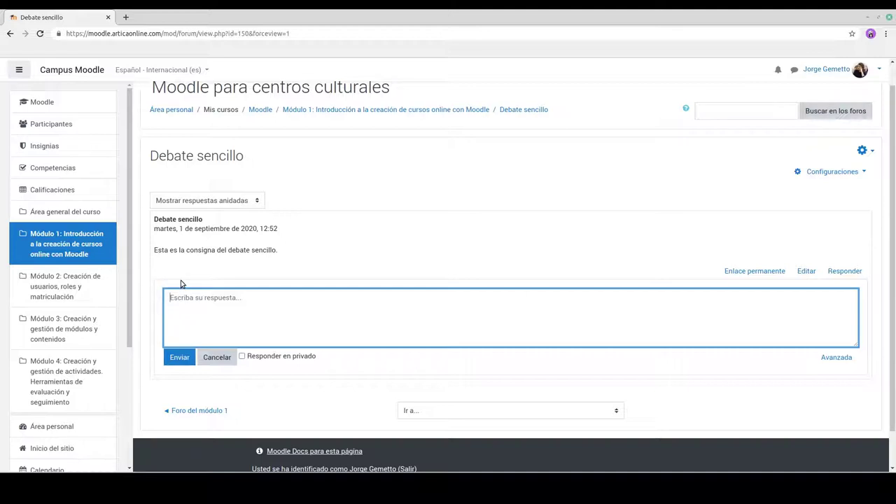
scroll(280, 264, up, 1)
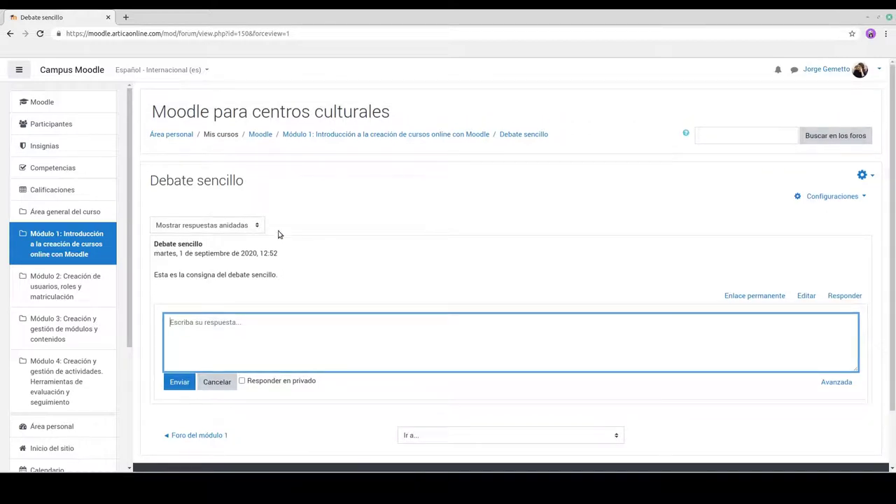
- Return to the Moodle course page and add a Tarea activity to Módulo 1
click(259, 136)
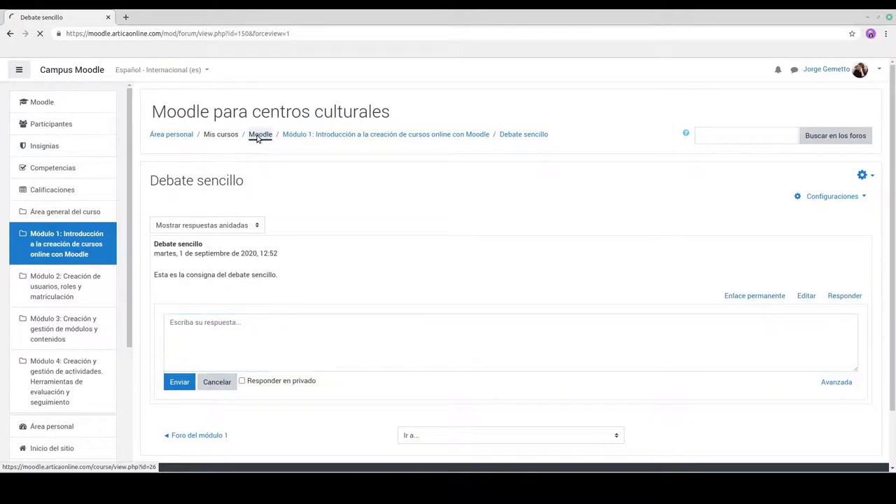
scroll(306, 229, down, 3)
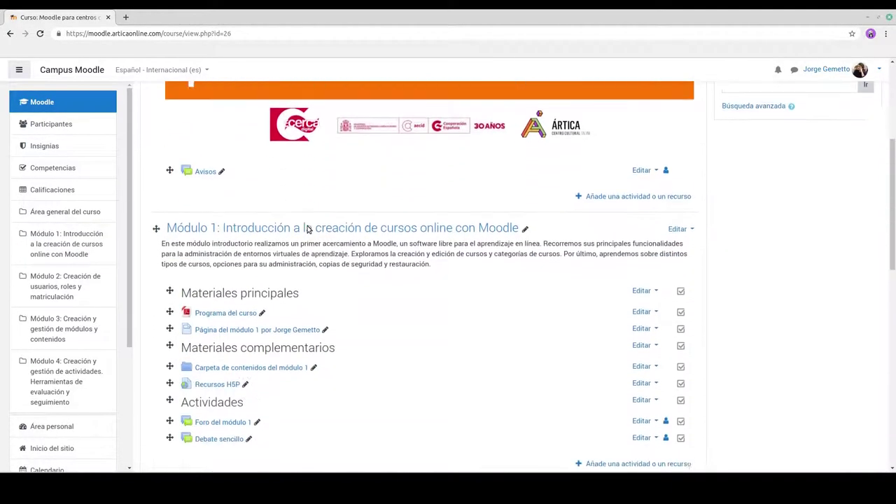
scroll(306, 229, down, 3)
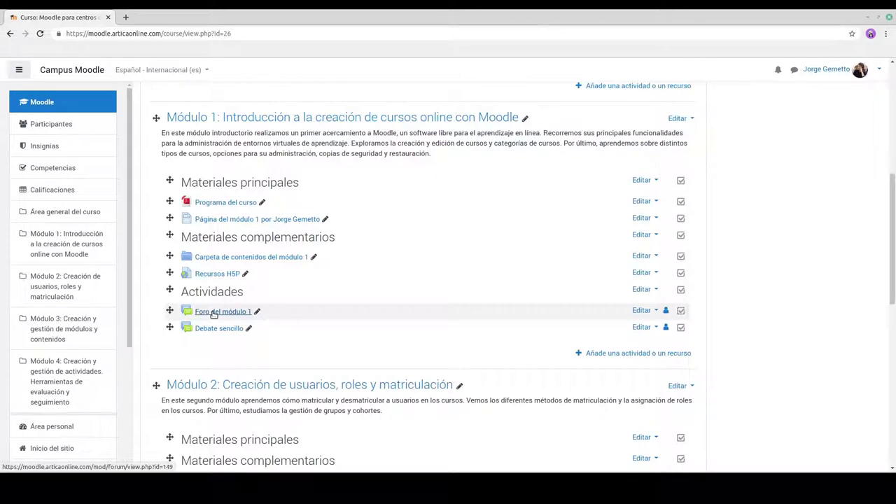
scroll(359, 315, down, 1)
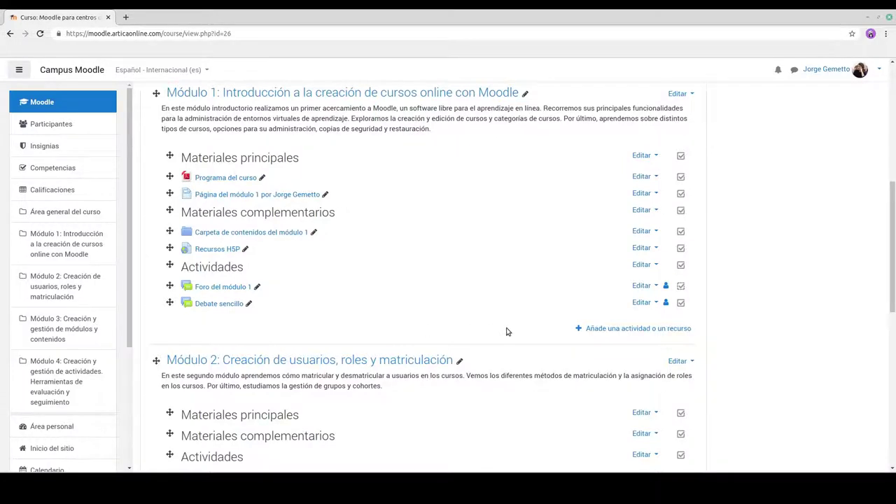
click(629, 329)
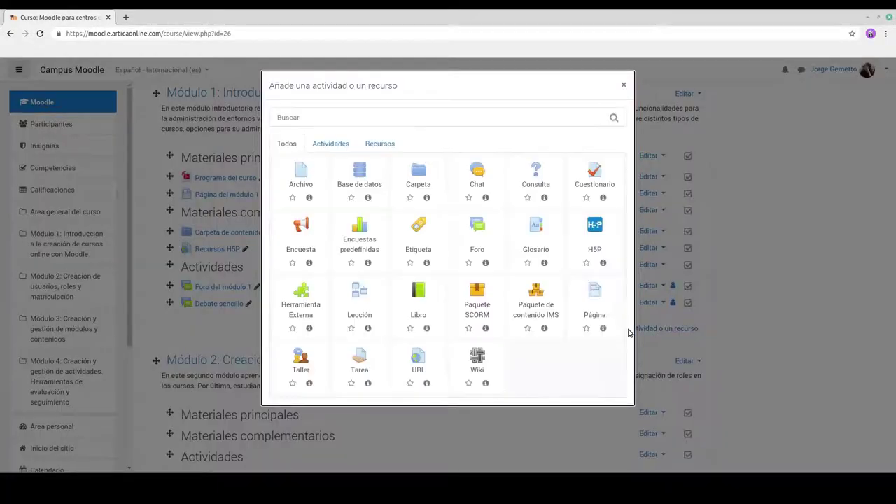
click(328, 145)
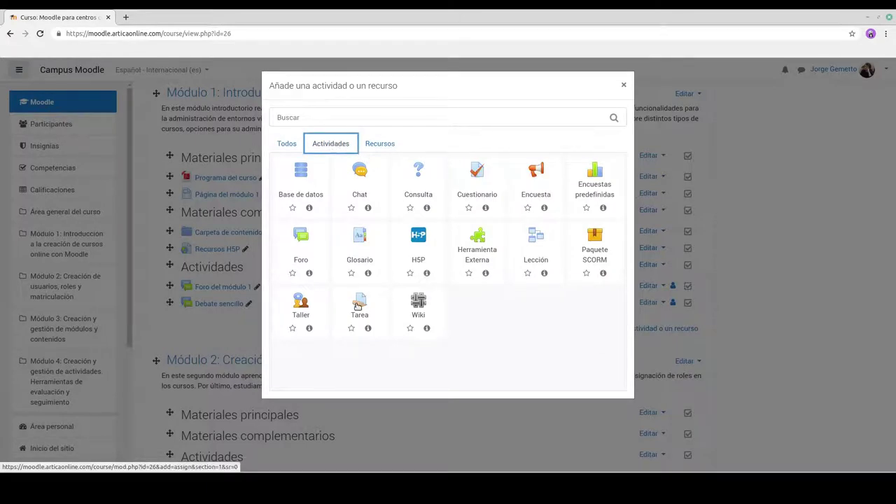
click(362, 303)
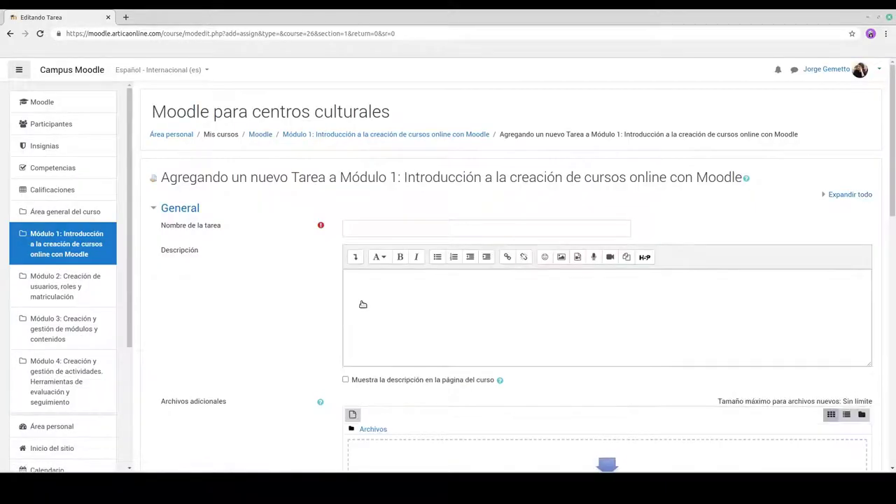
- Name the assignment "Aquí va el título de la tarea" and enter "Aquí va una consigna precisa." as its description
click(368, 229)
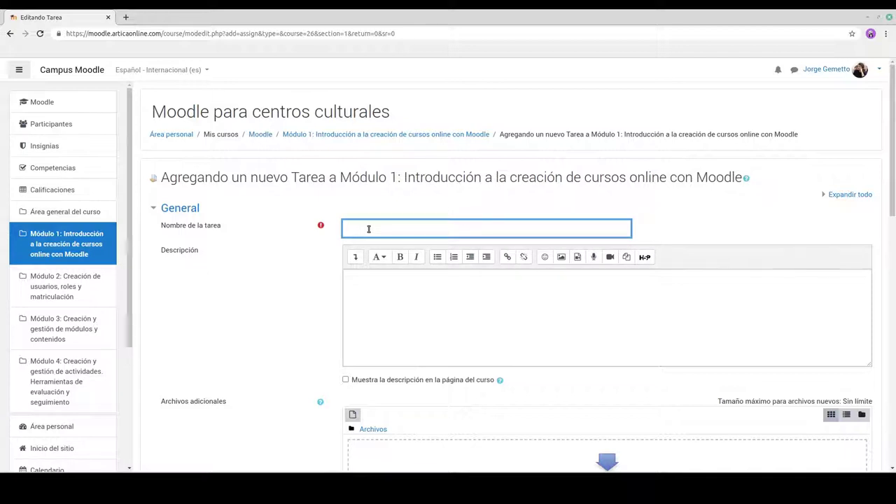
text(Aquí va el título de la tarea)
click(423, 333)
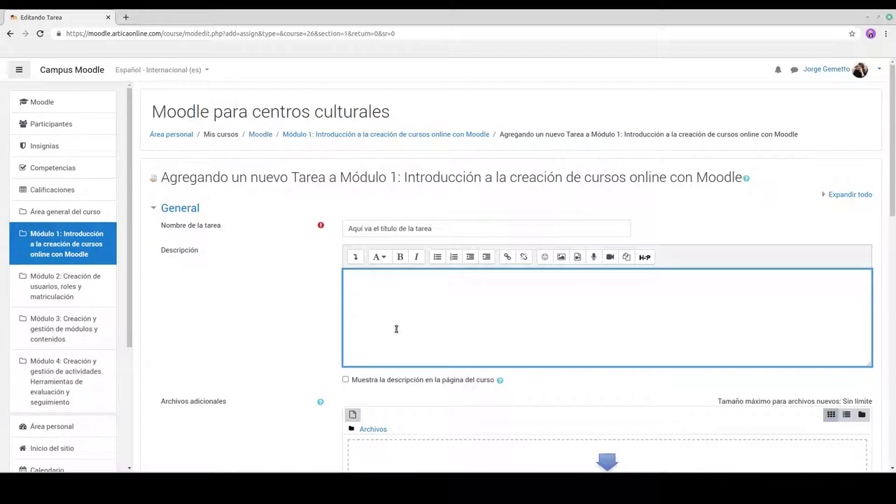
scroll(326, 316, down, 1)
scroll(326, 316, down, 1)
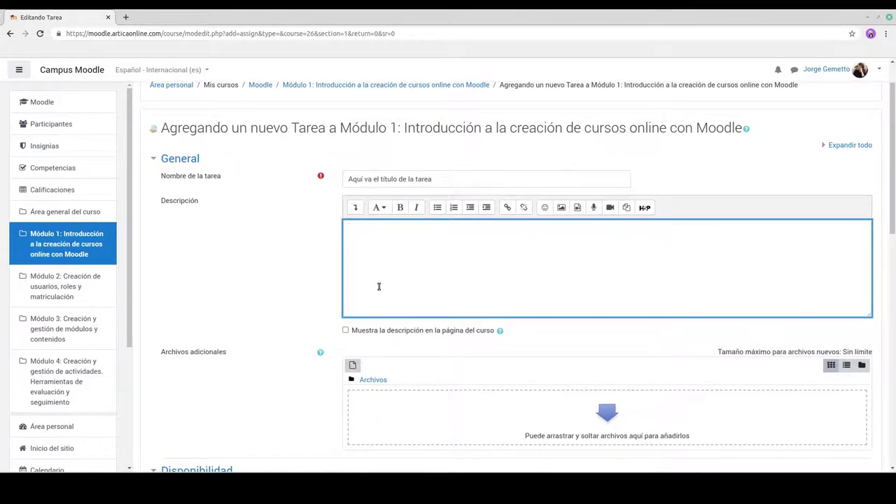
text(Aquí va una consigna precisa.)
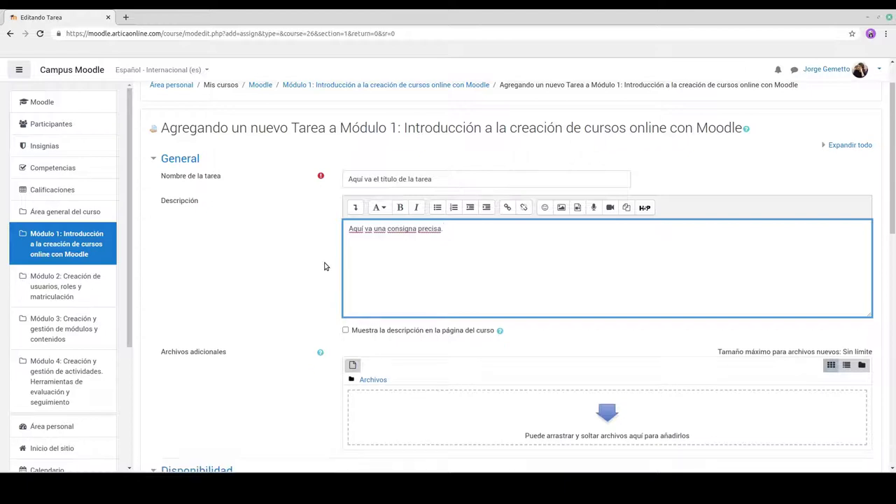
- Add the desktop file "Documento auxiliar de la consigna de la tarea.odt" to the assignment's Archivos adicionales
scroll(324, 265, down, 1)
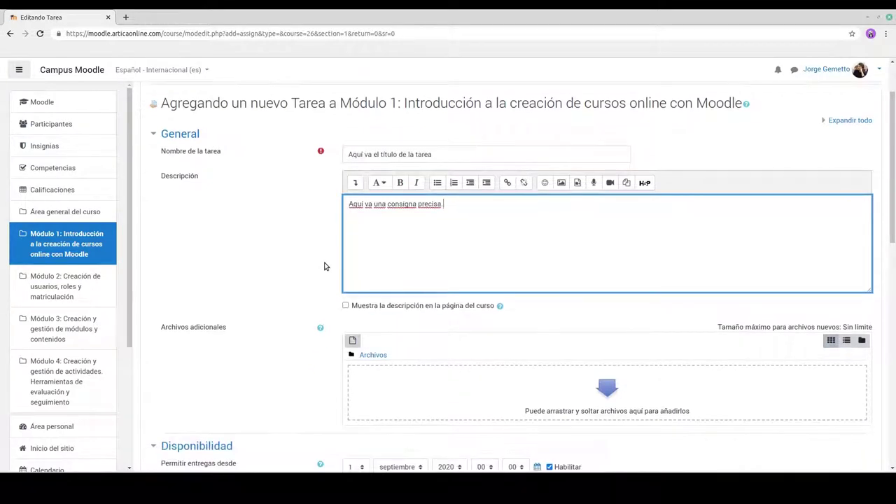
scroll(317, 264, down, 2)
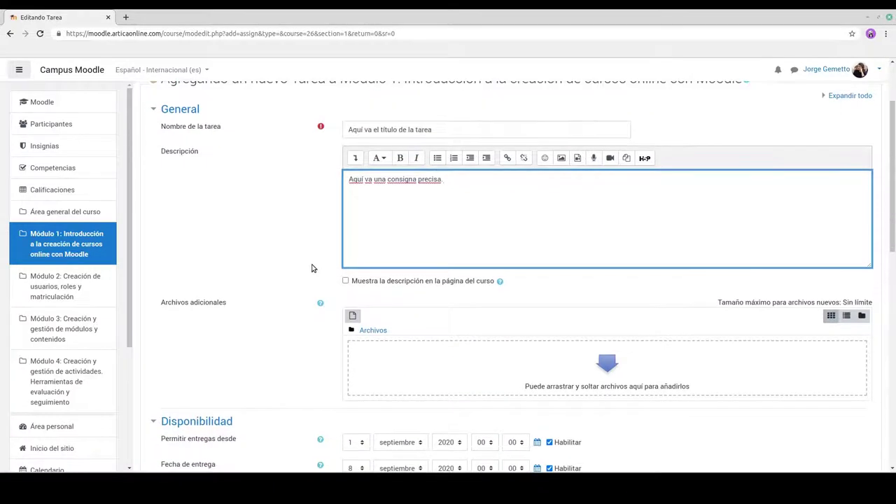
scroll(312, 267, down, 1)
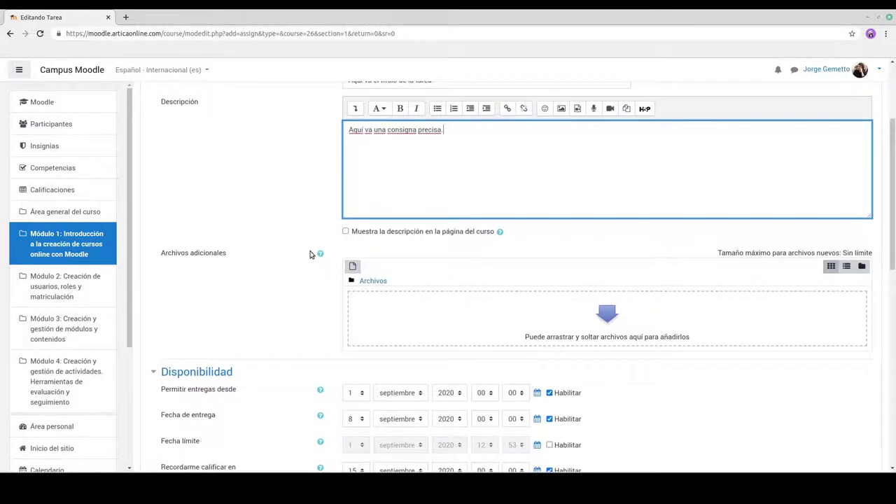
scroll(310, 255, up, 1)
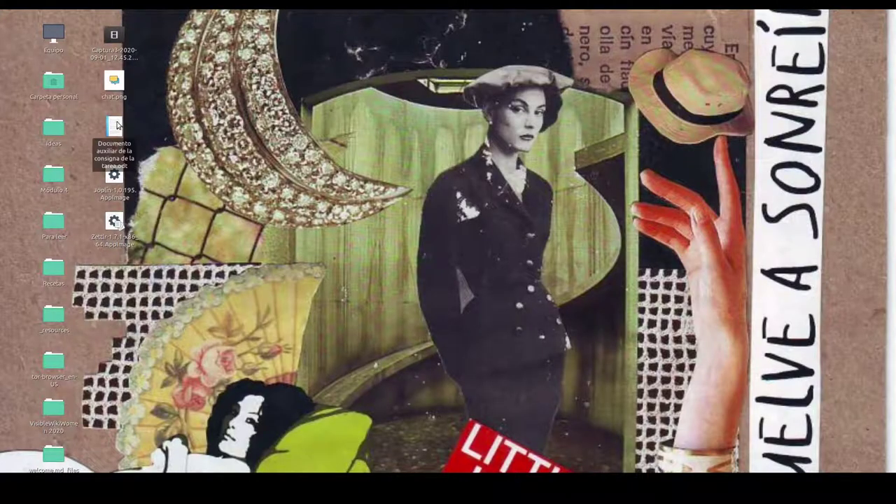
click(114, 127)
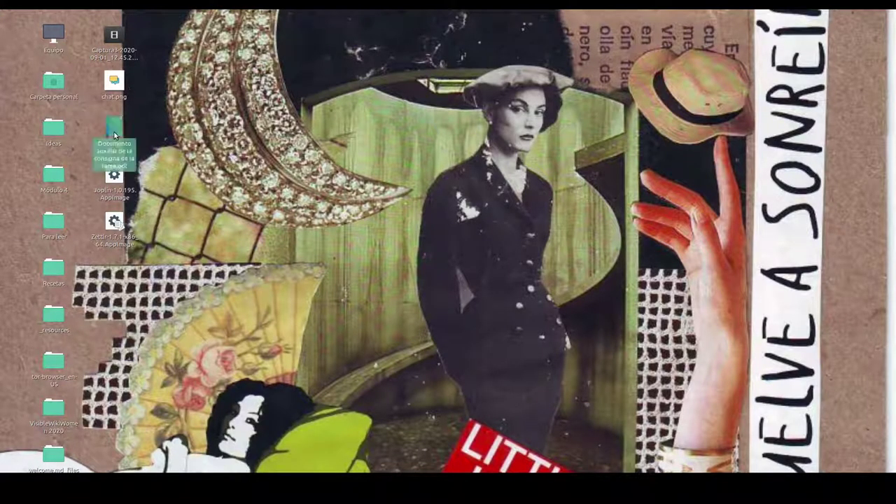
drag(114, 127, 584, 338)
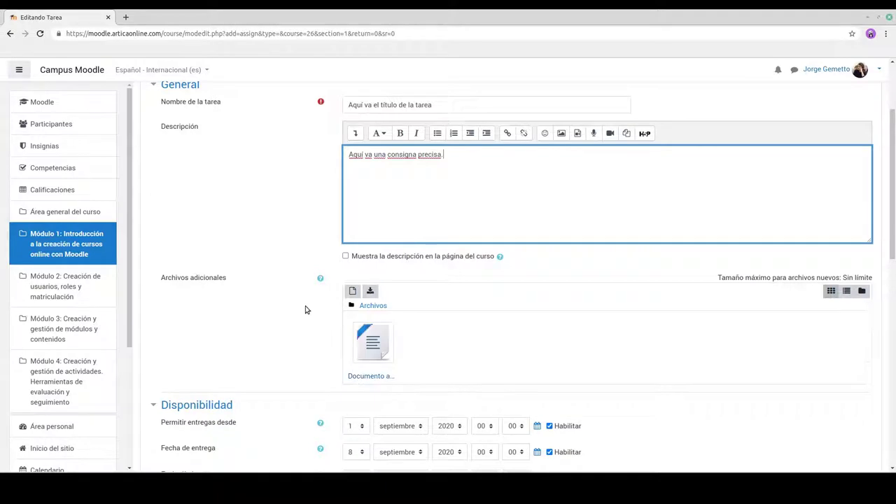
- Set the day of the assignment's Recordarme calificar en date to 9 in the Disponibilidad settings
scroll(306, 308, down, 1)
scroll(310, 303, down, 2)
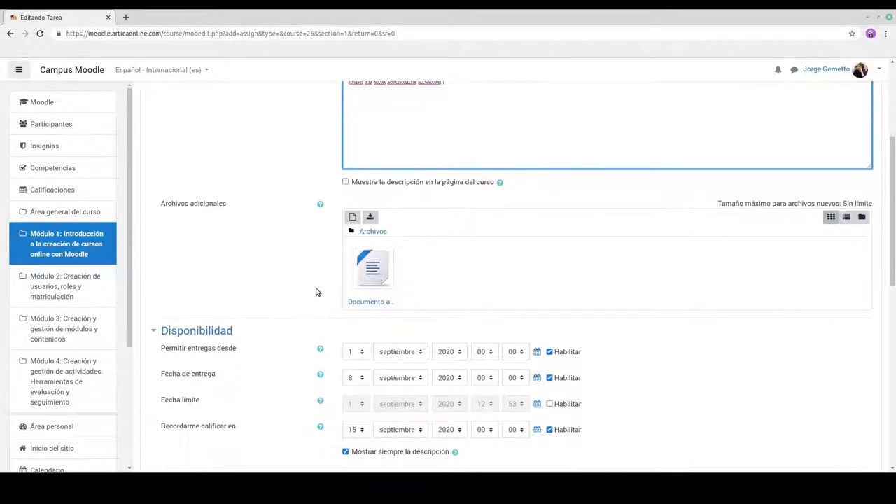
scroll(301, 256, down, 2)
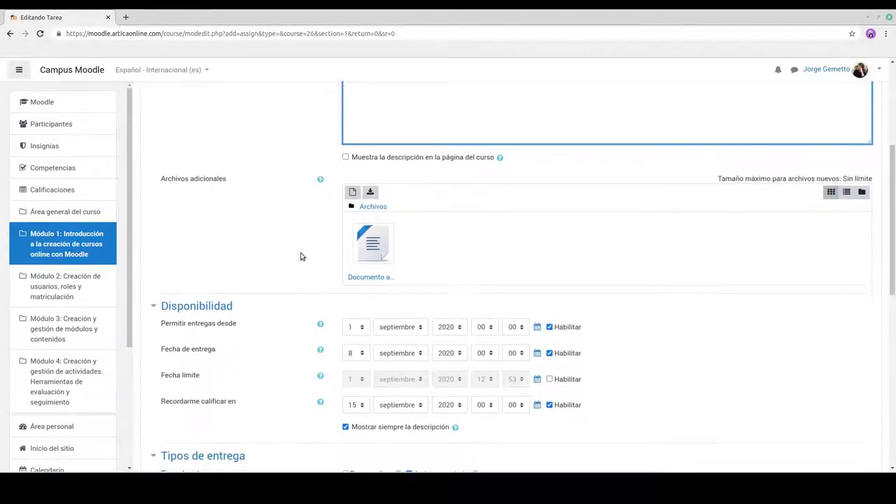
scroll(301, 241, down, 2)
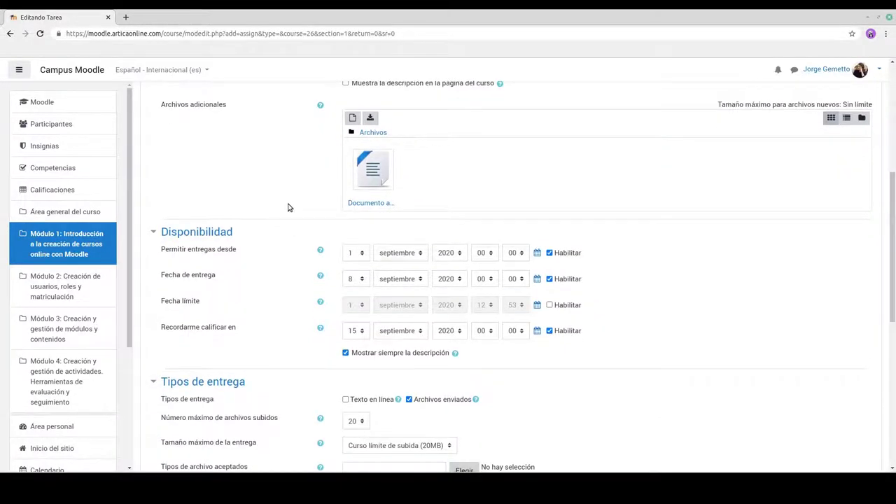
scroll(292, 207, down, 1)
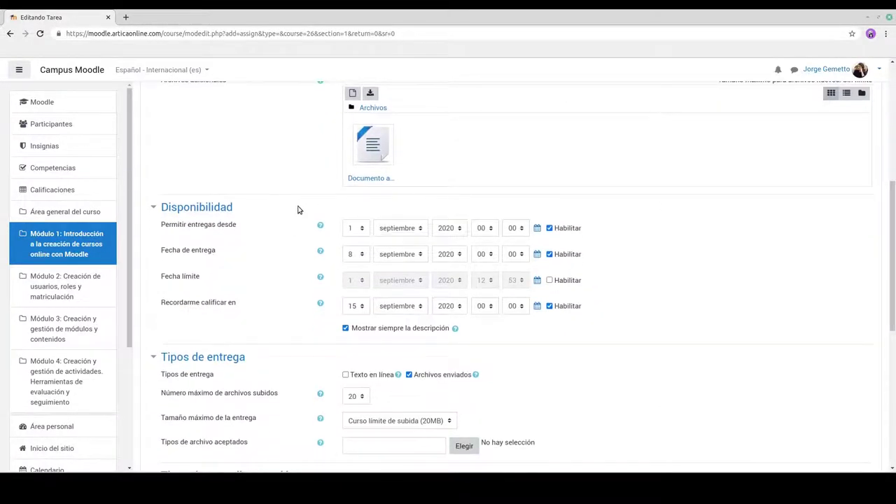
scroll(305, 208, down, 1)
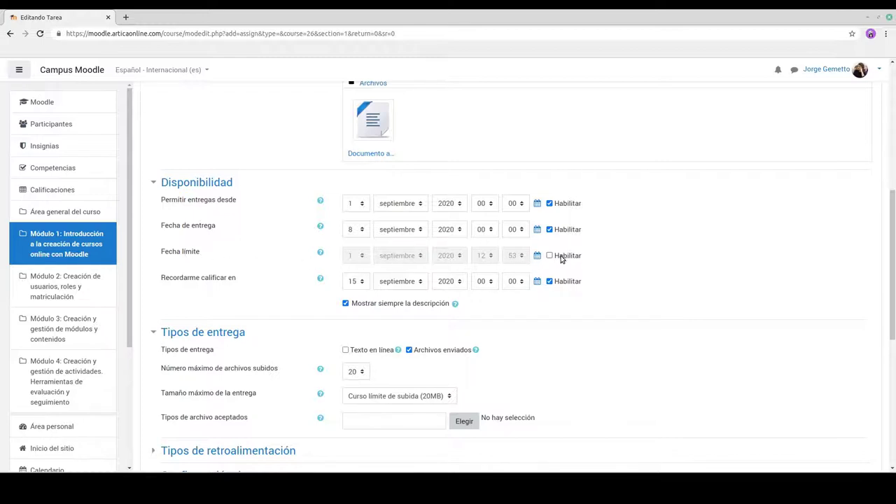
scroll(569, 255, down, 1)
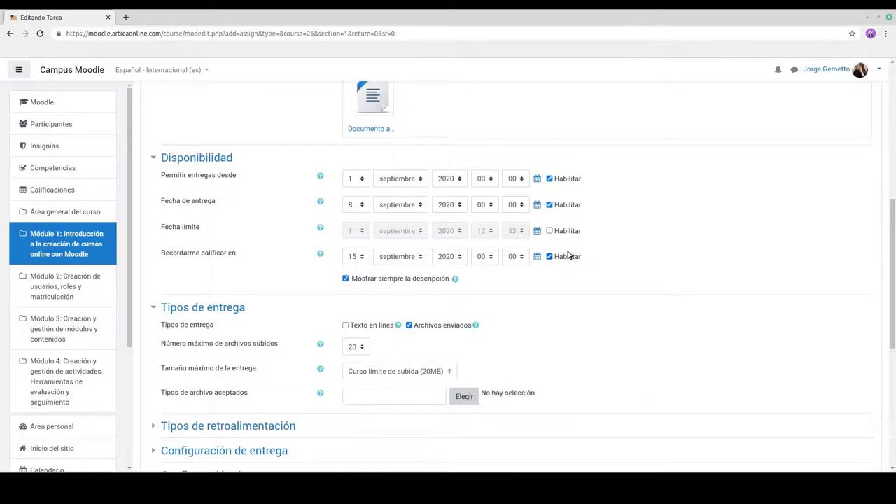
scroll(569, 255, down, 1)
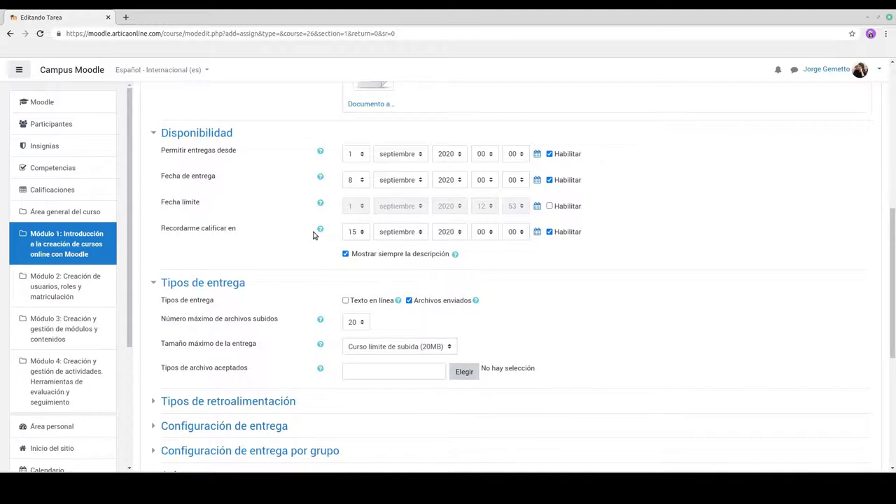
scroll(310, 228, down, 2)
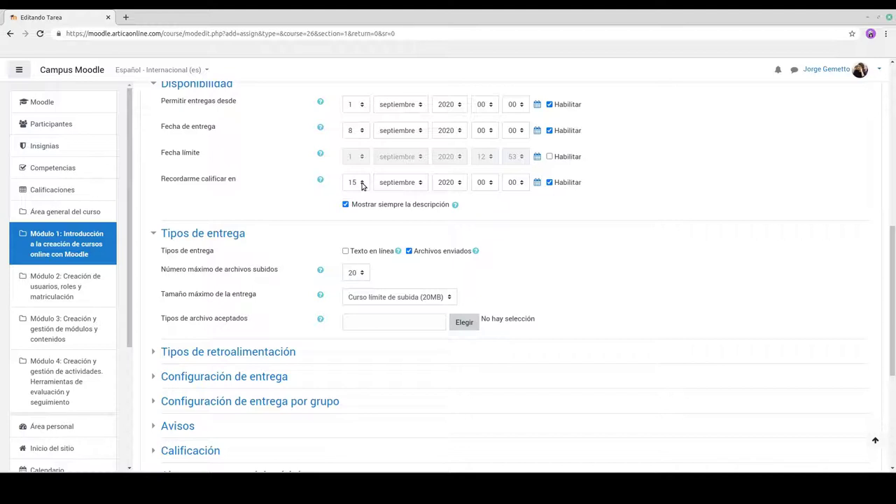
click(361, 184)
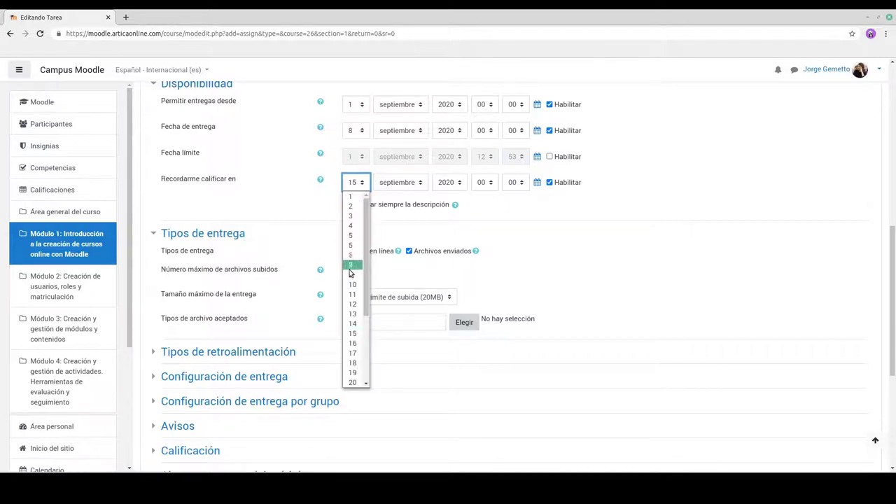
click(354, 273)
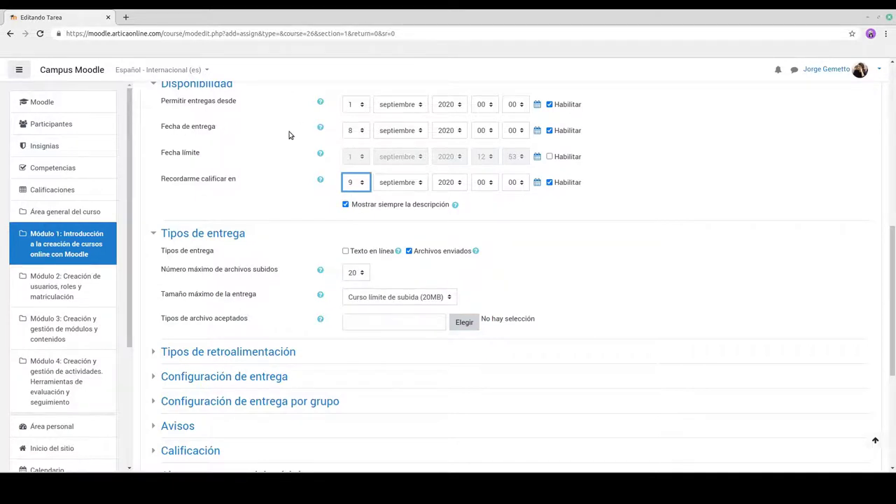
- Switch the Texto en línea submission type on and back off under Tipos de entrega
scroll(299, 140, down, 1)
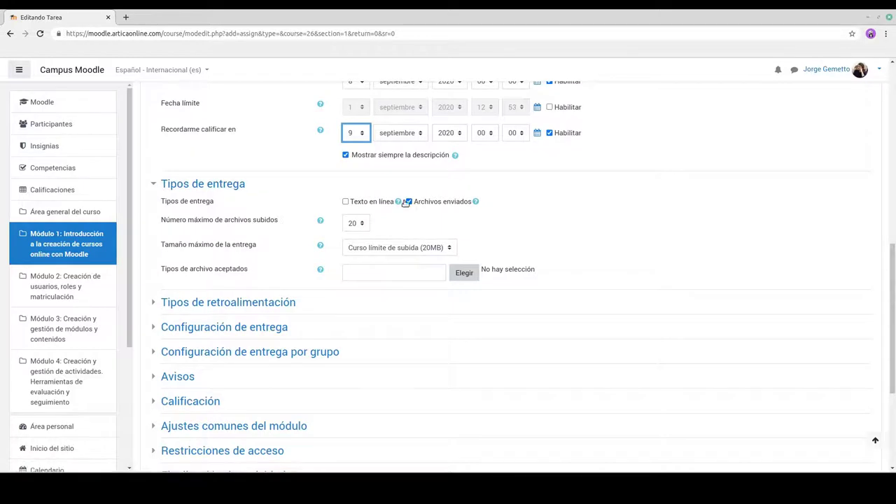
scroll(462, 212, down, 1)
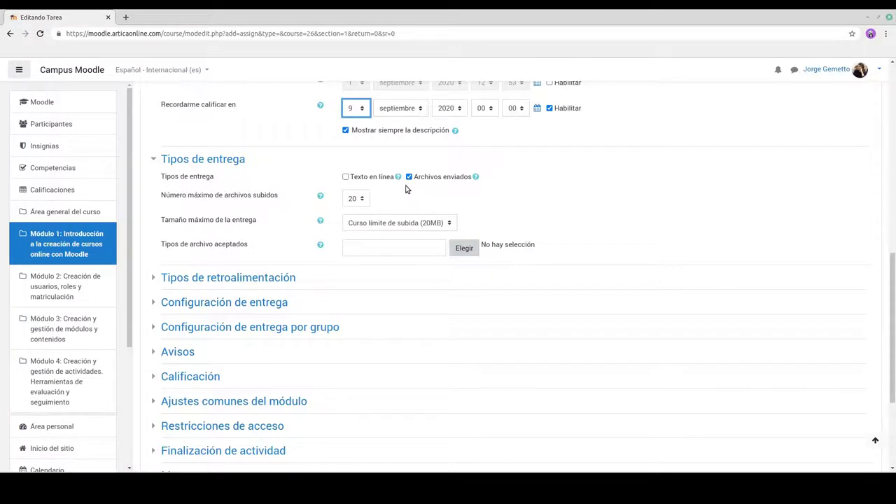
scroll(405, 189, down, 1)
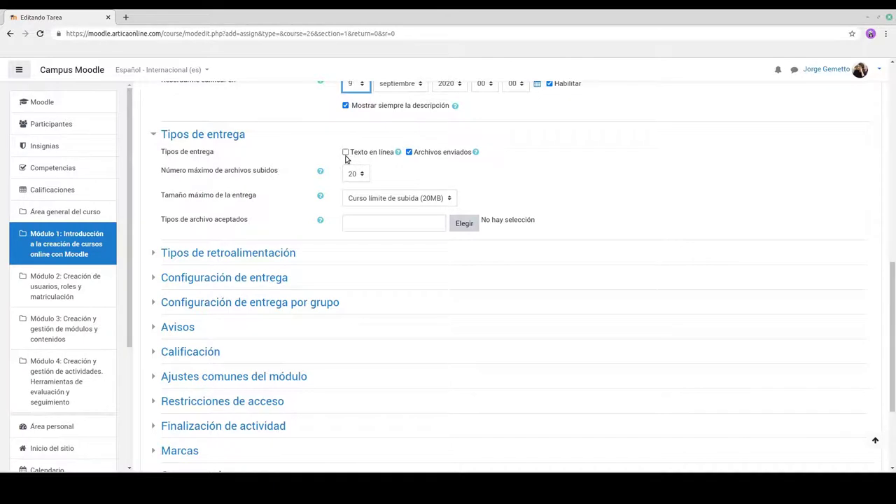
click(345, 153)
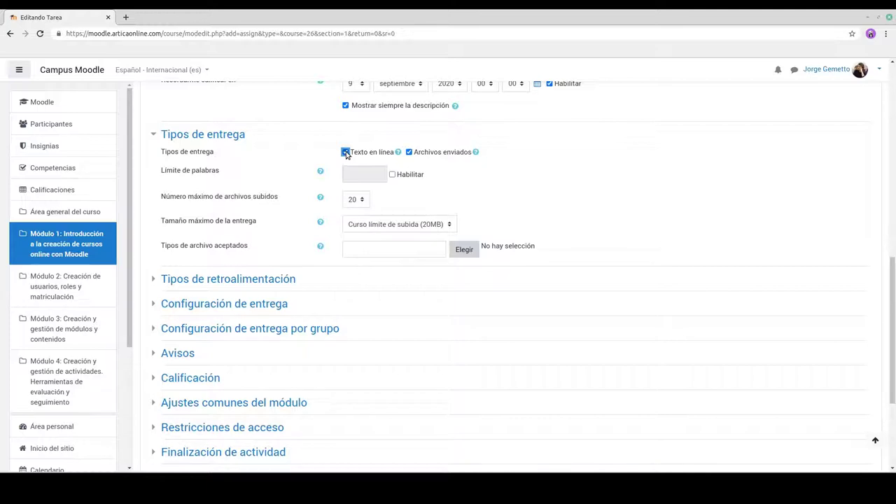
click(345, 153)
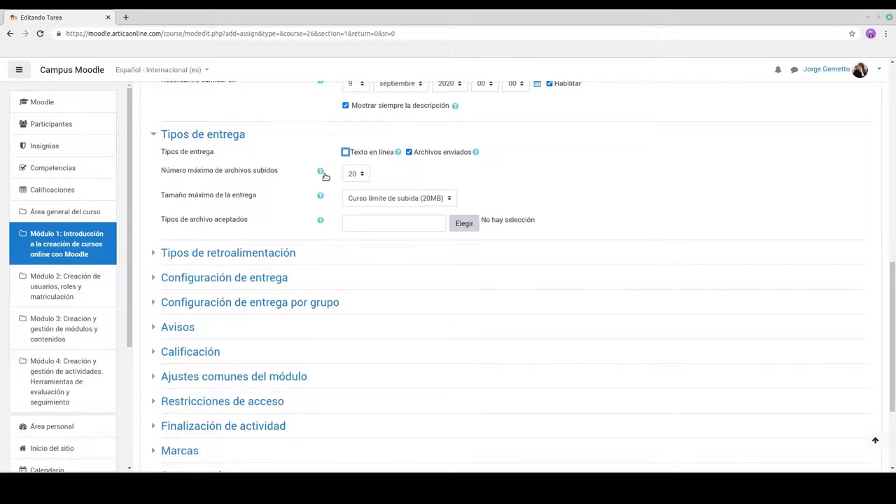
- Set the assignment's Número máximo de archivos subidos to 5
scroll(331, 177, down, 1)
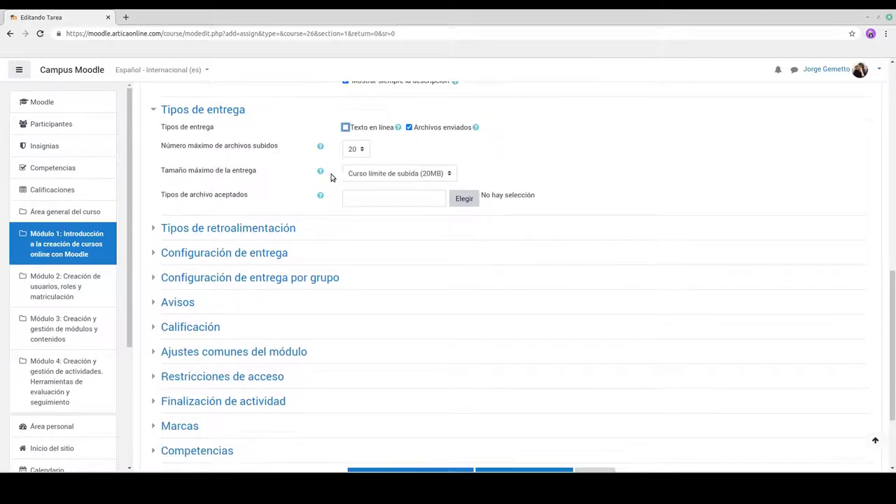
click(362, 151)
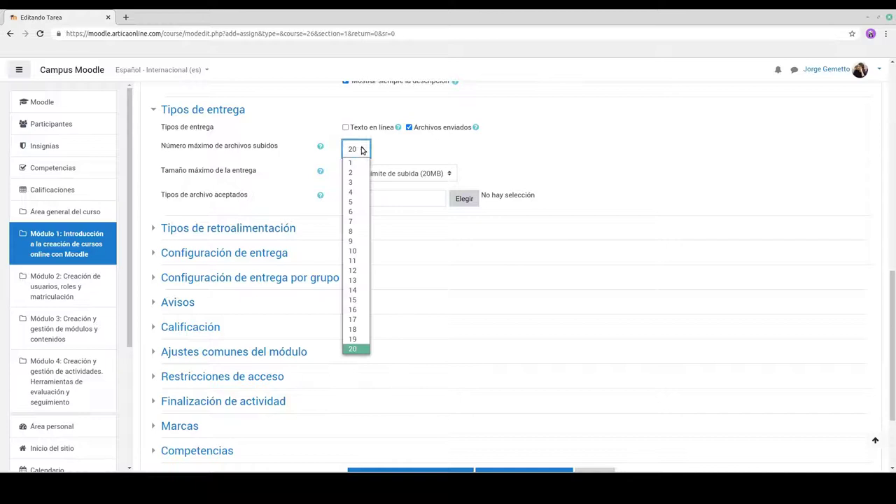
click(352, 202)
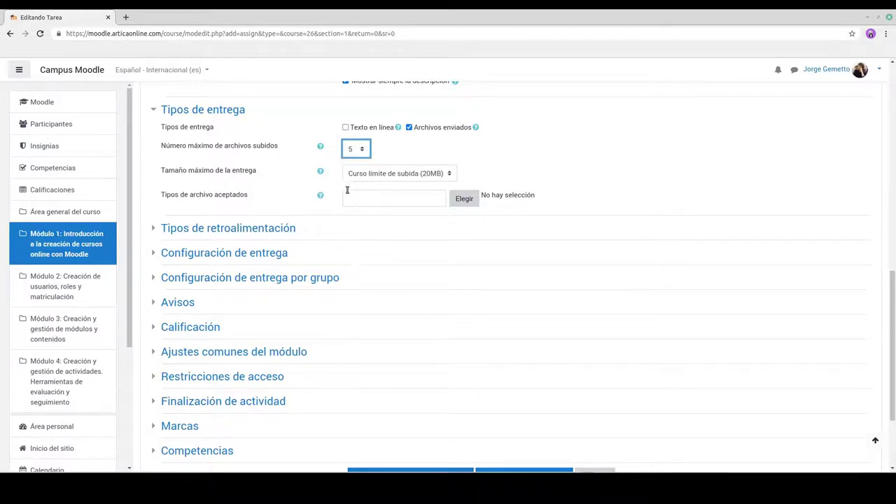
- Expand Tipos de retroalimentación and enable Archivos de retroalimentación for the assignment
scroll(329, 163, down, 1)
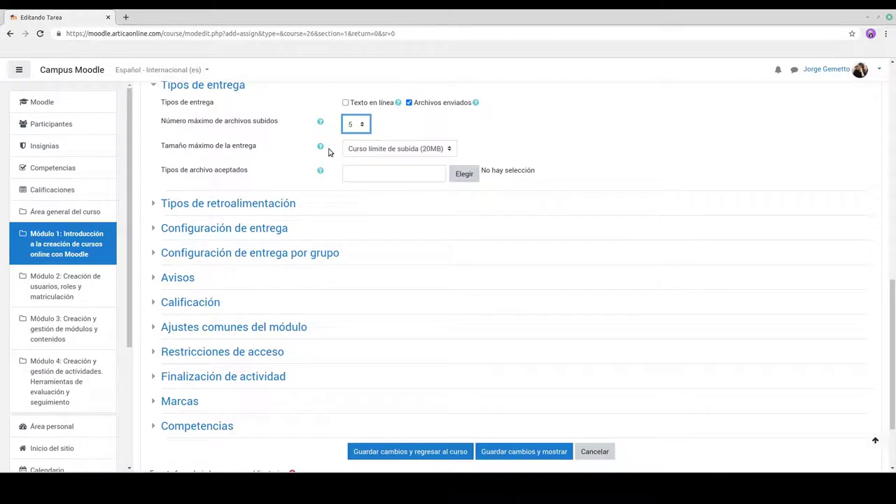
scroll(331, 149, down, 1)
scroll(330, 149, down, 1)
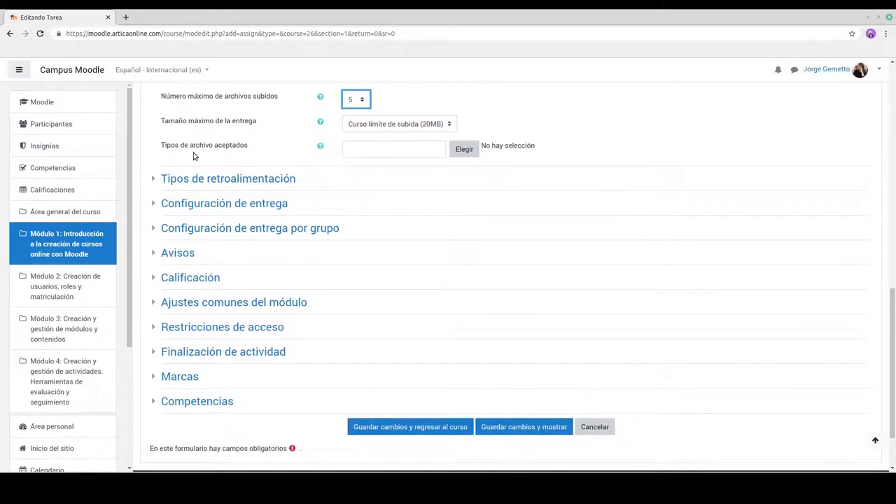
scroll(142, 139, down, 1)
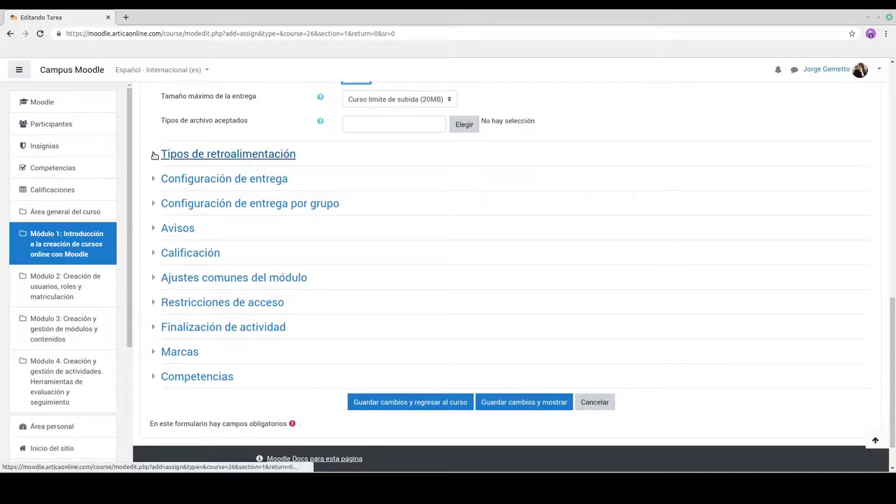
click(155, 155)
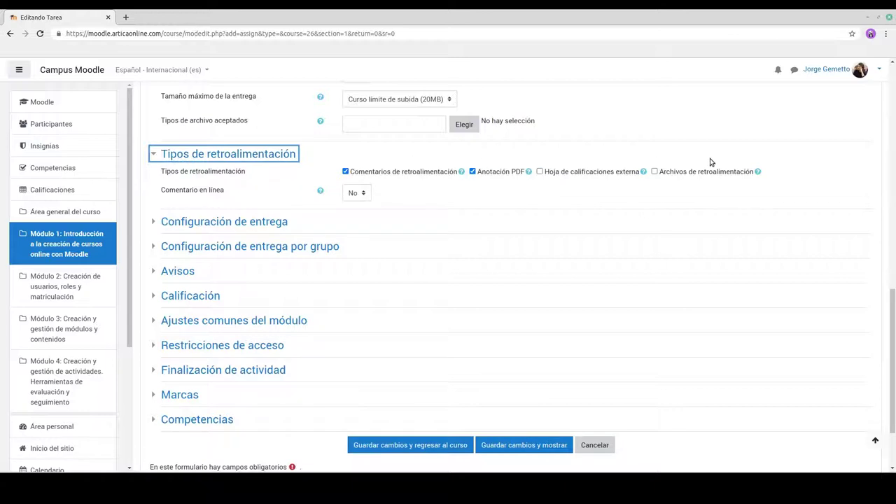
click(654, 172)
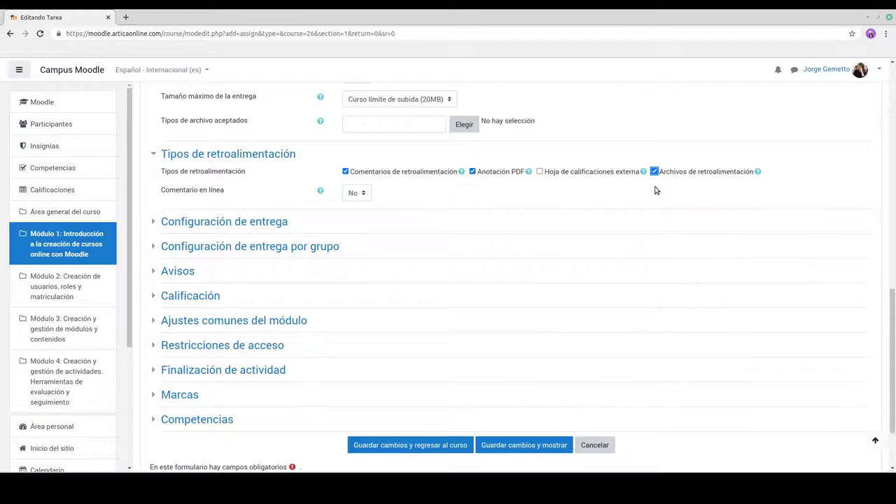
- Expand the Calificación settings and review the grade type, maximum score, grading method, category and identity options
scroll(655, 190, down, 1)
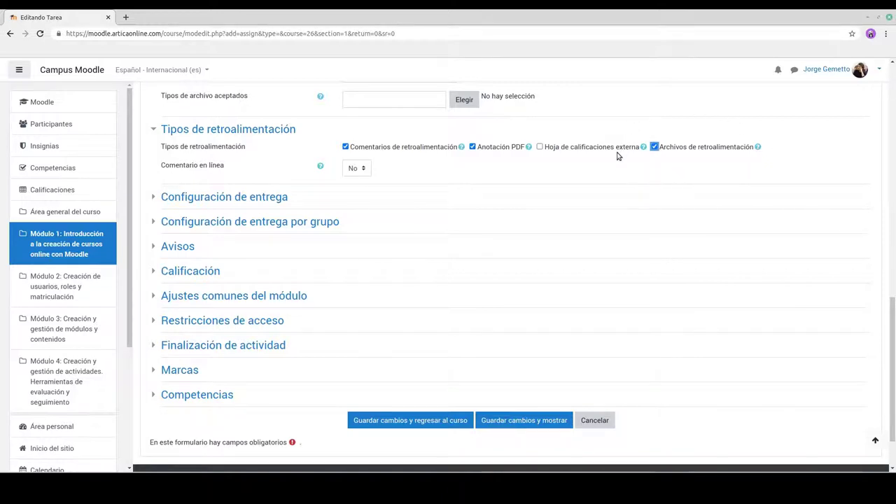
scroll(616, 157, down, 1)
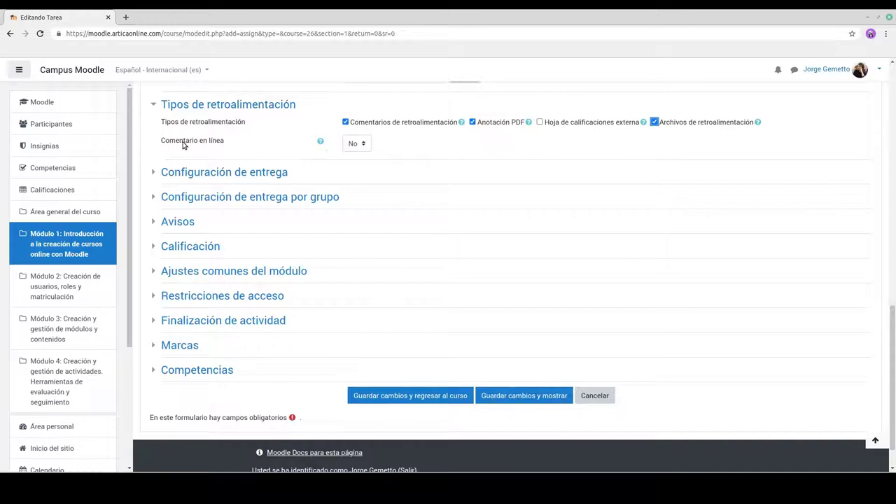
scroll(362, 152, down, 1)
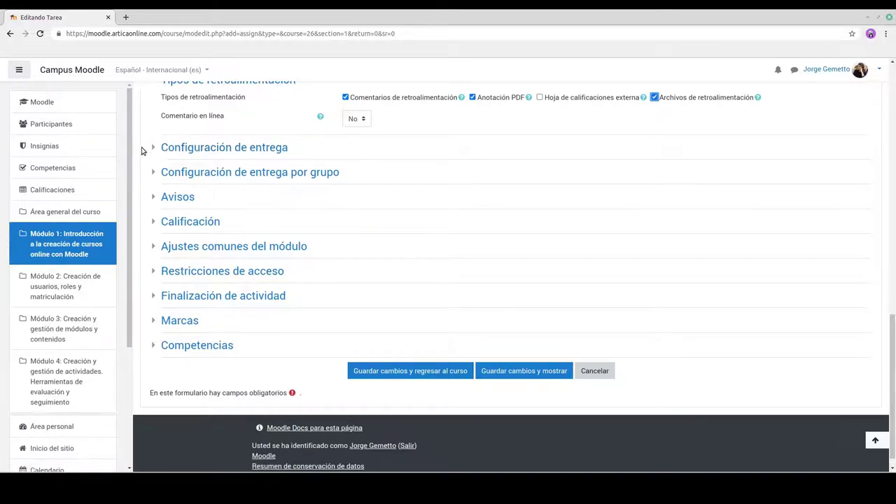
scroll(141, 151, down, 1)
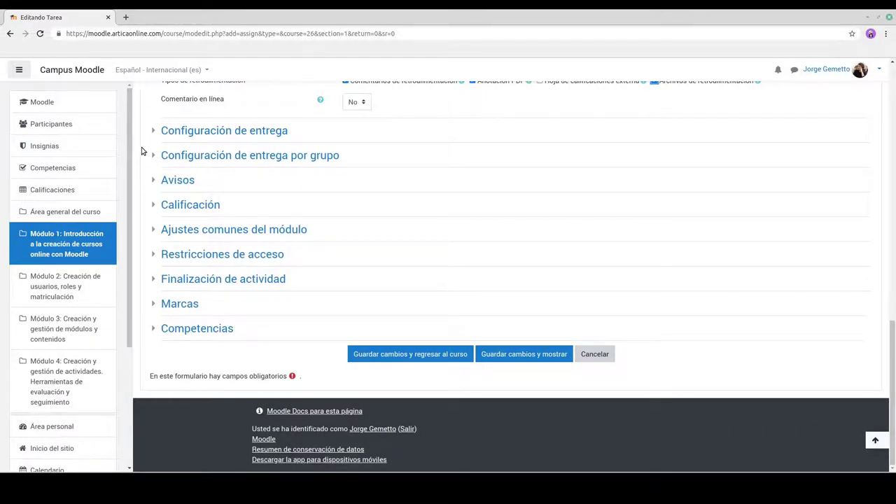
click(153, 205)
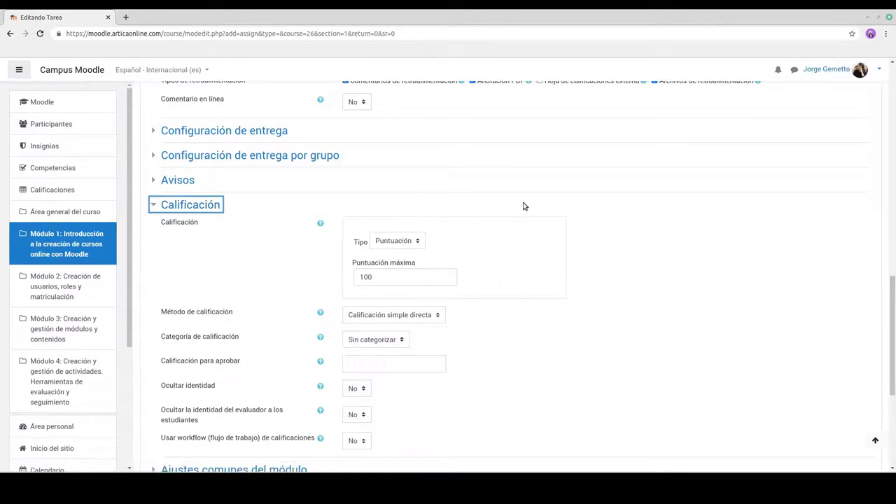
scroll(525, 205, down, 3)
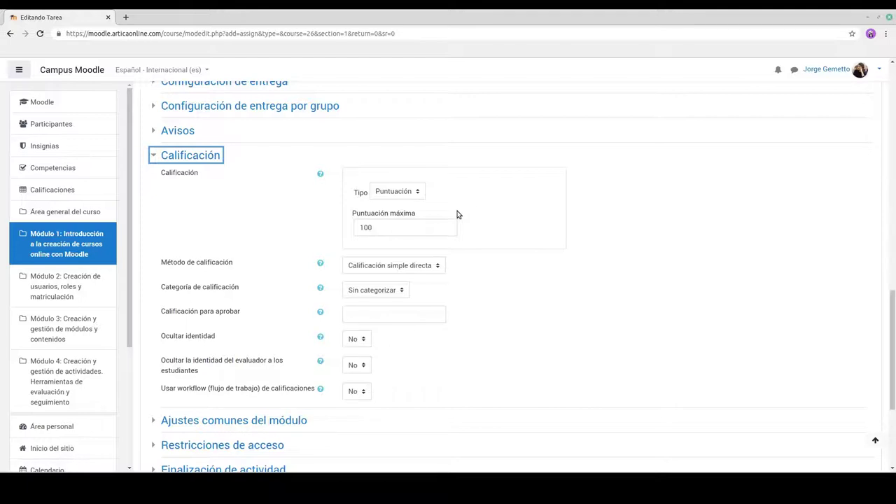
scroll(458, 214, down, 3)
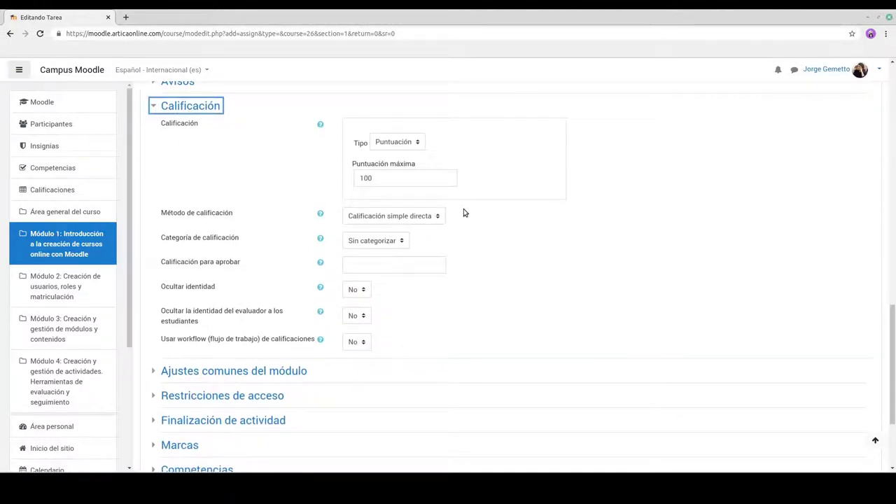
scroll(463, 209, down, 2)
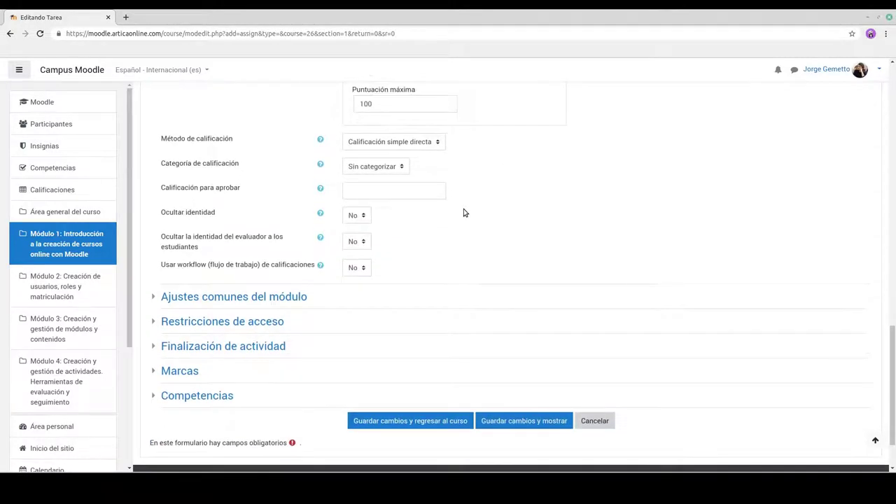
scroll(465, 199, up, 2)
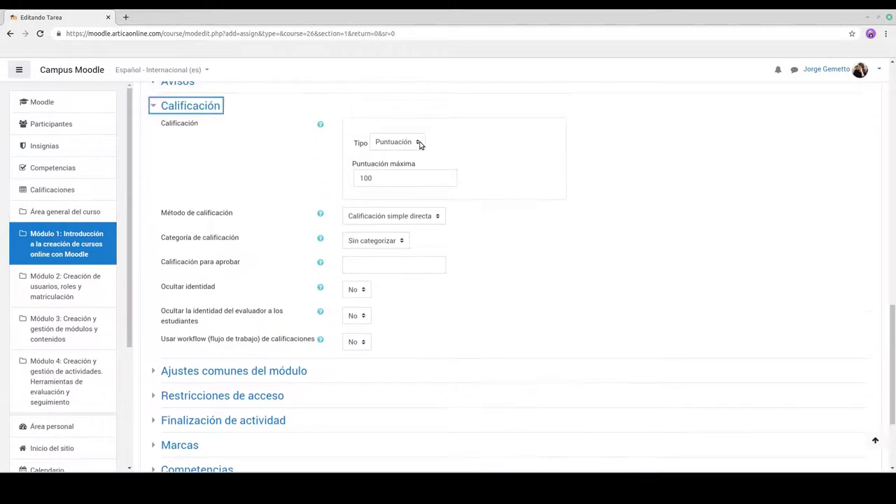
- Try the Escala grade type with Escala de competencia por defecto, and return the type to Puntuación
click(420, 143)
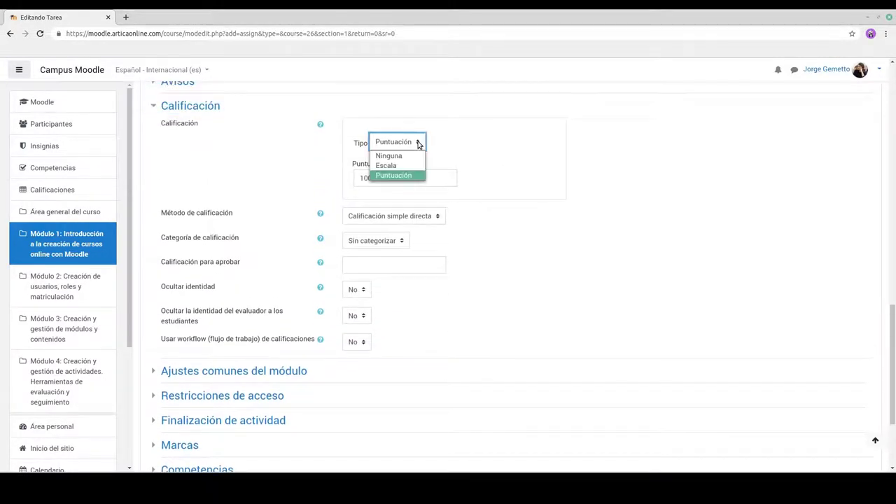
click(393, 166)
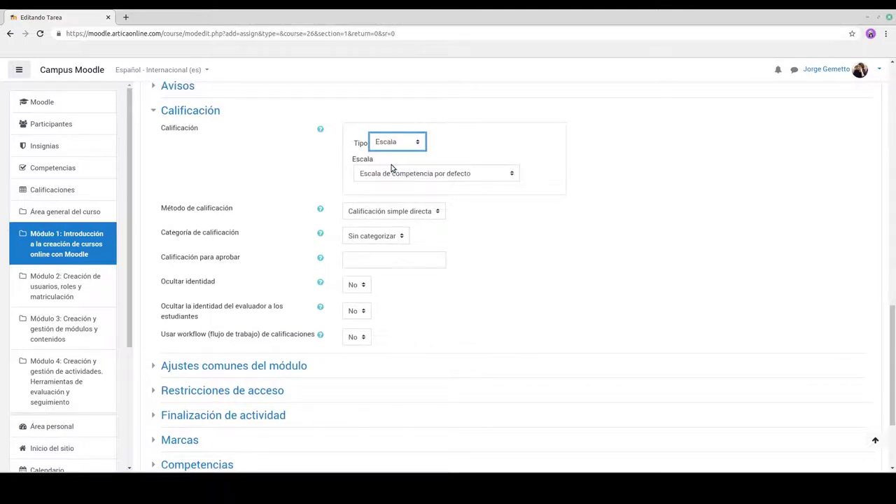
click(512, 175)
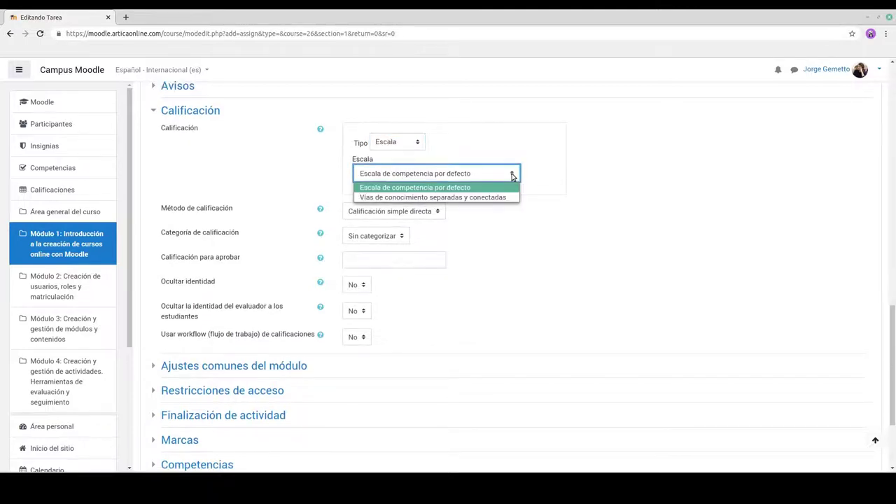
click(462, 190)
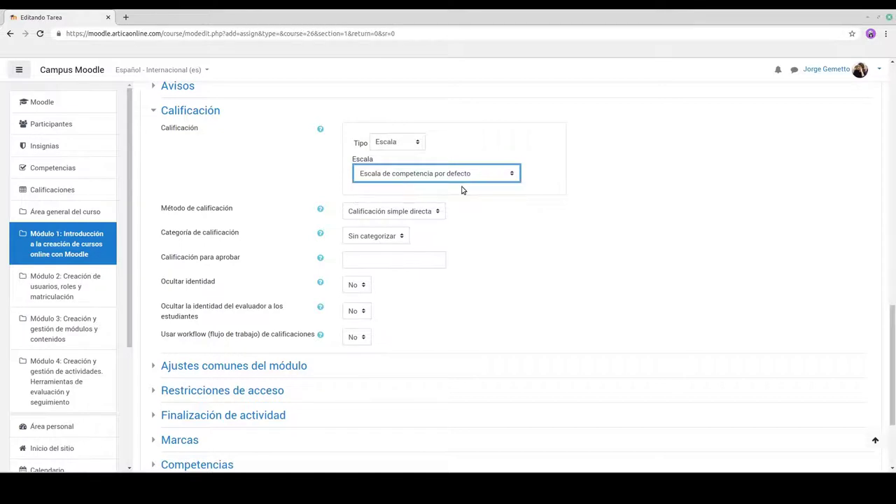
click(418, 143)
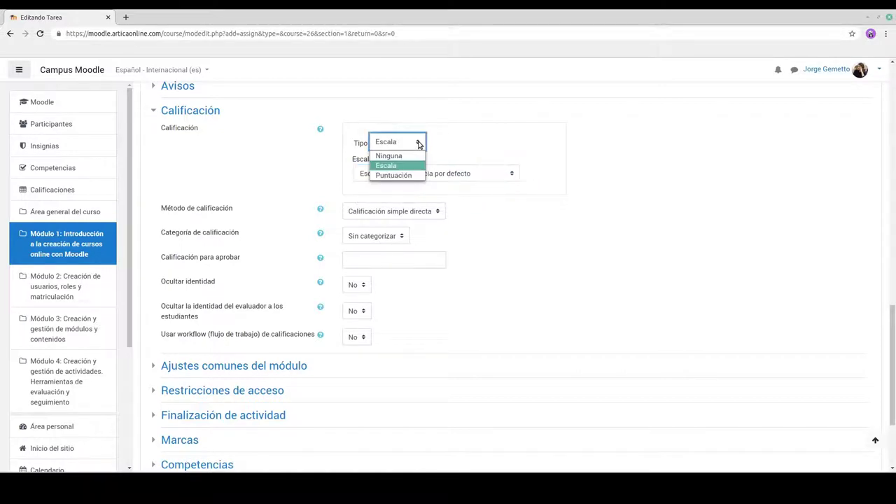
click(399, 174)
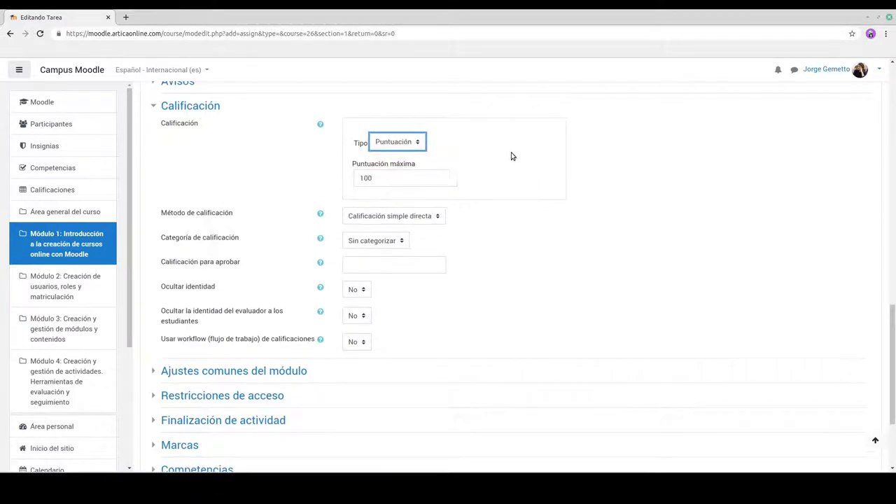
scroll(511, 157, down, 1)
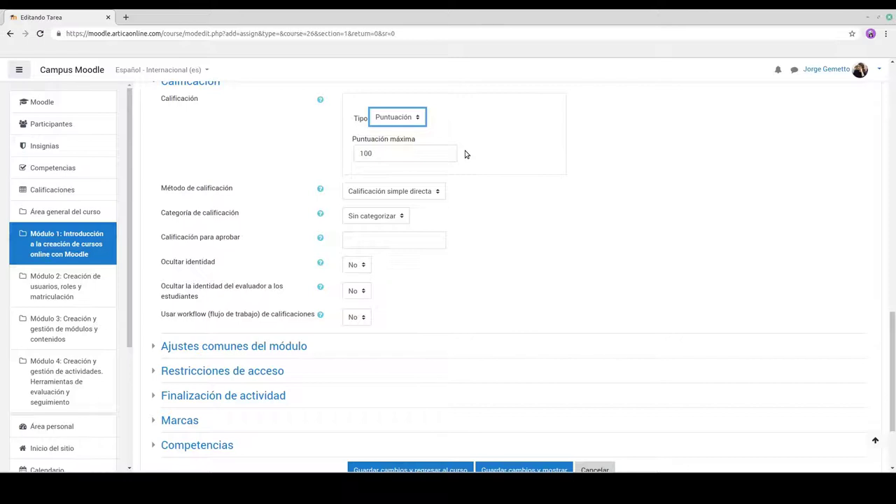
click(466, 154)
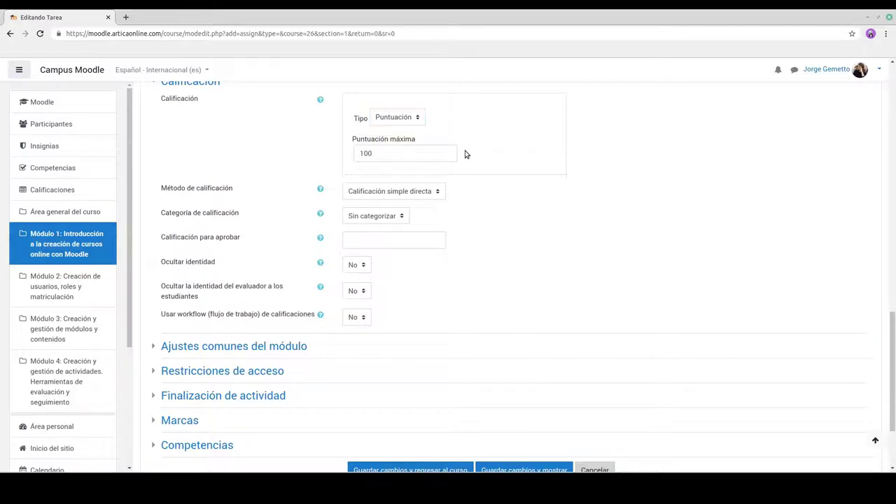
- Set the assignment's Rastreo de finalización to Mostrar la actividad como completada cuando se cumplan las condiciones
scroll(466, 154, down, 3)
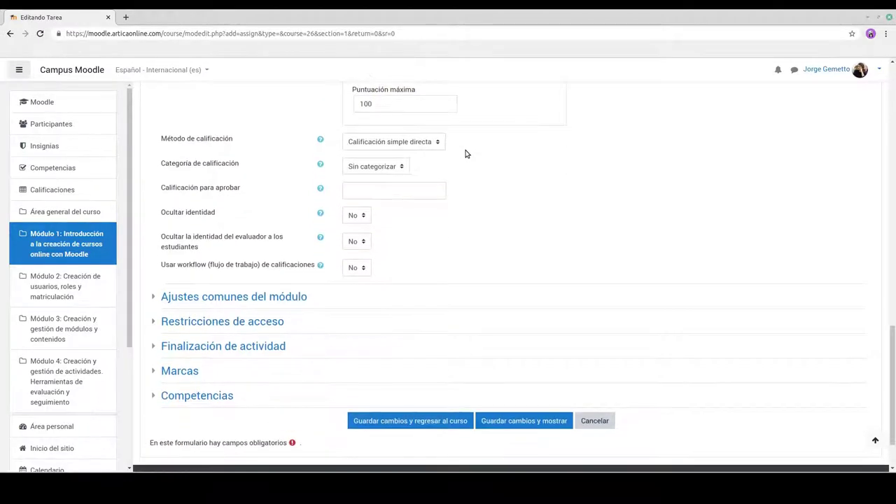
scroll(466, 154, down, 1)
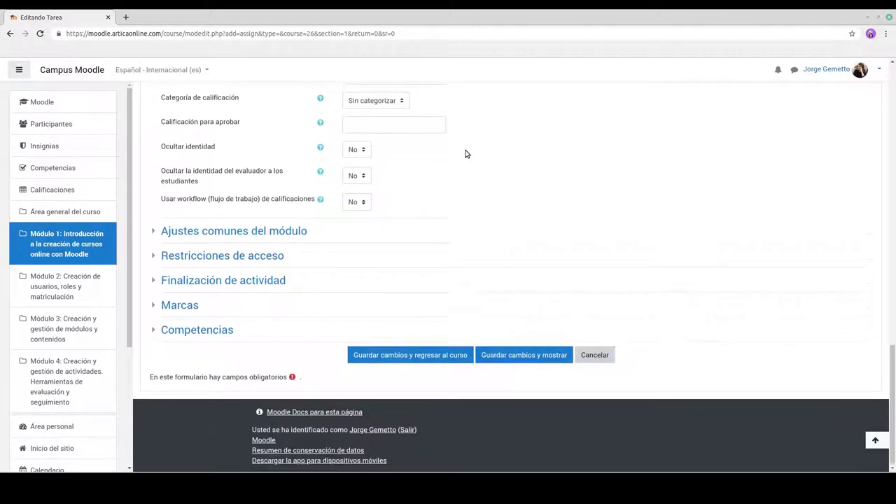
click(154, 280)
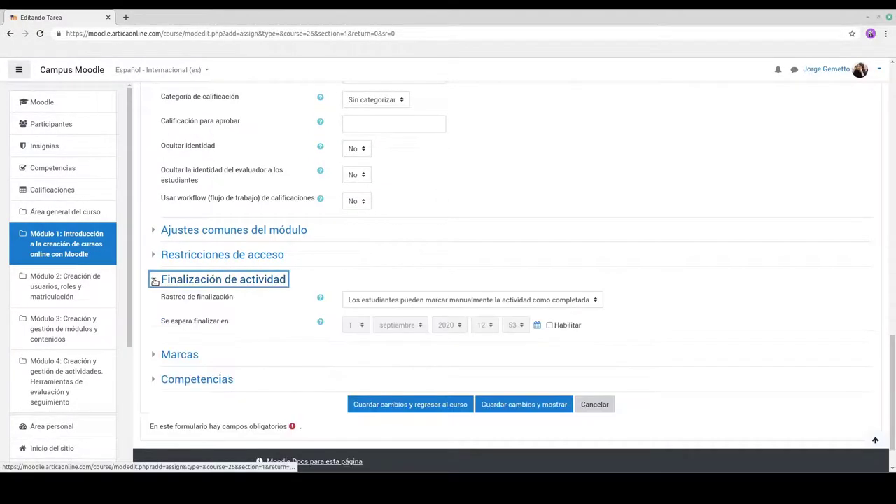
scroll(632, 277, down, 2)
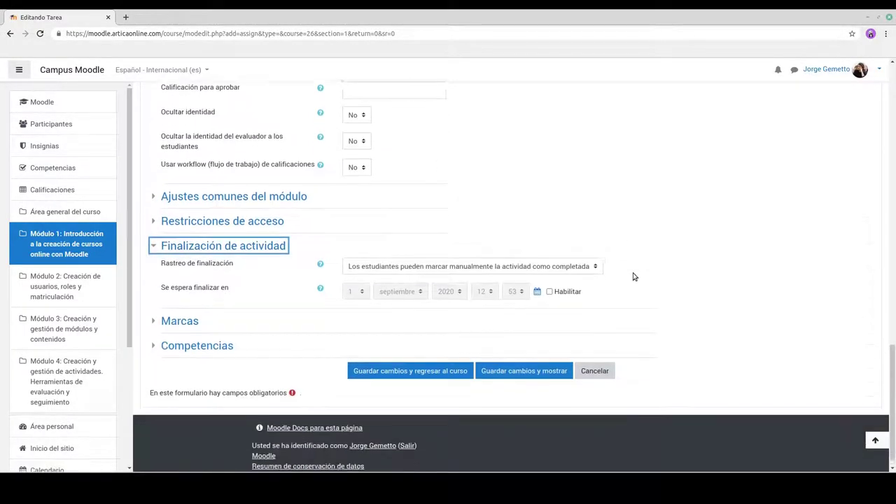
click(595, 251)
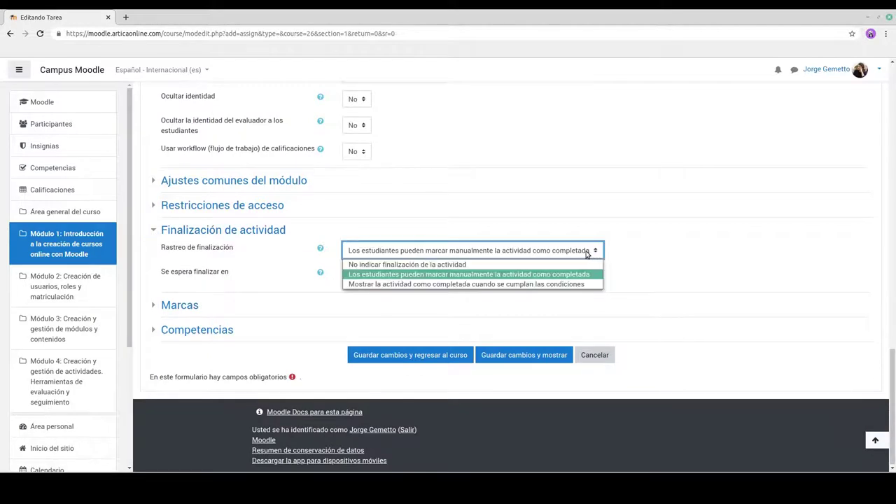
click(547, 285)
scroll(627, 286, down, 1)
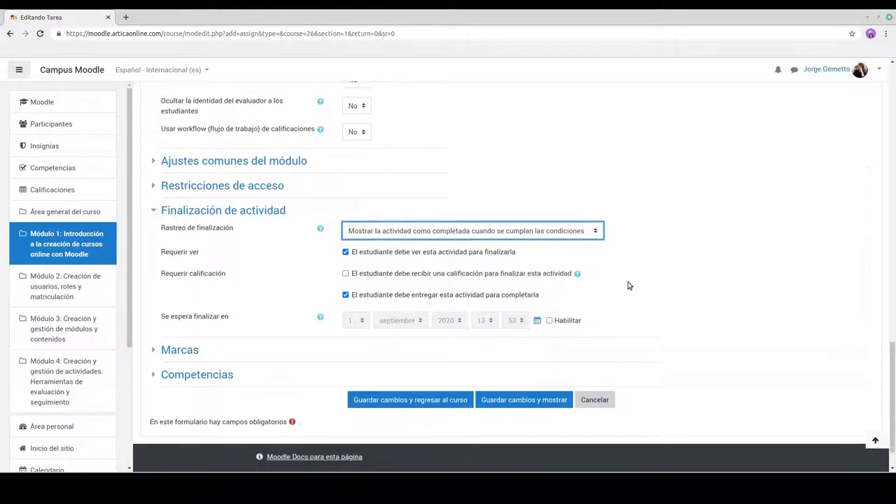
- Save the assignment and display it, reviewing its instructions, attached document and Sumario de calificaciones
scroll(333, 289, down, 1)
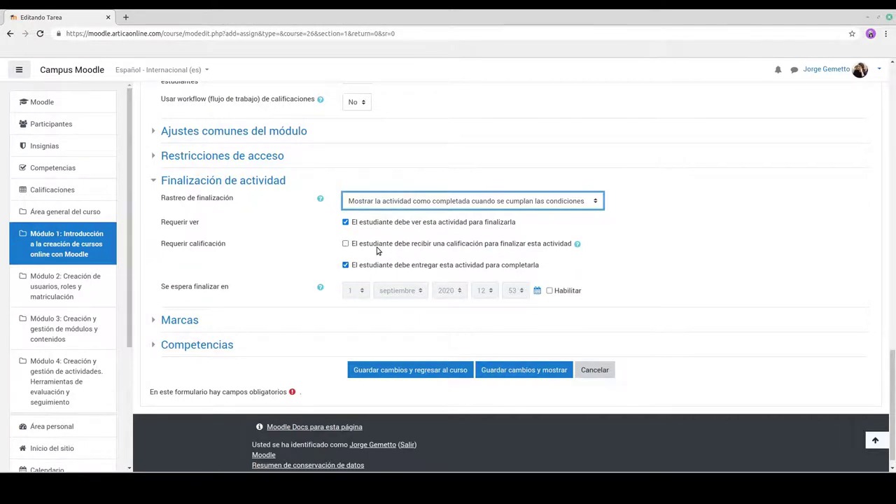
scroll(363, 326, down, 1)
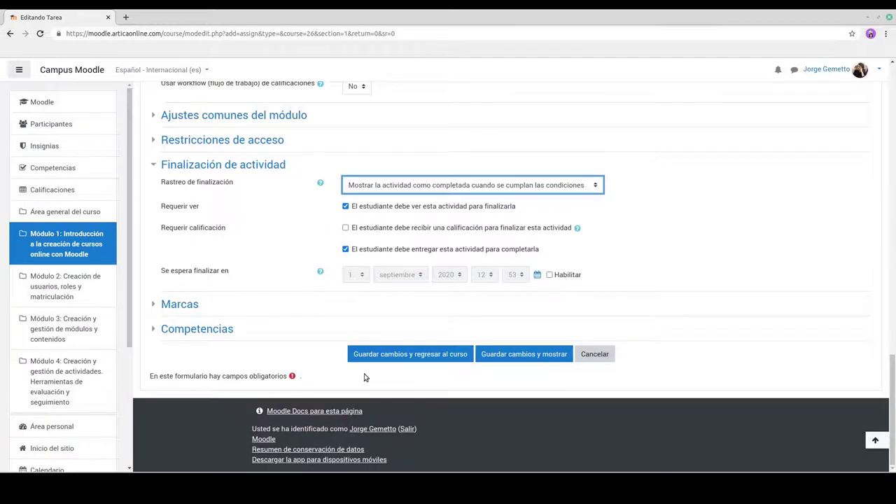
click(518, 356)
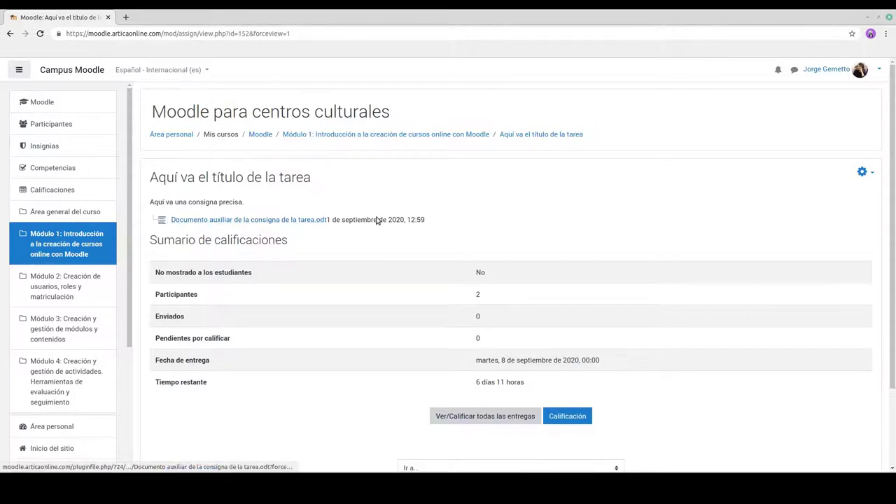
scroll(401, 223, down, 1)
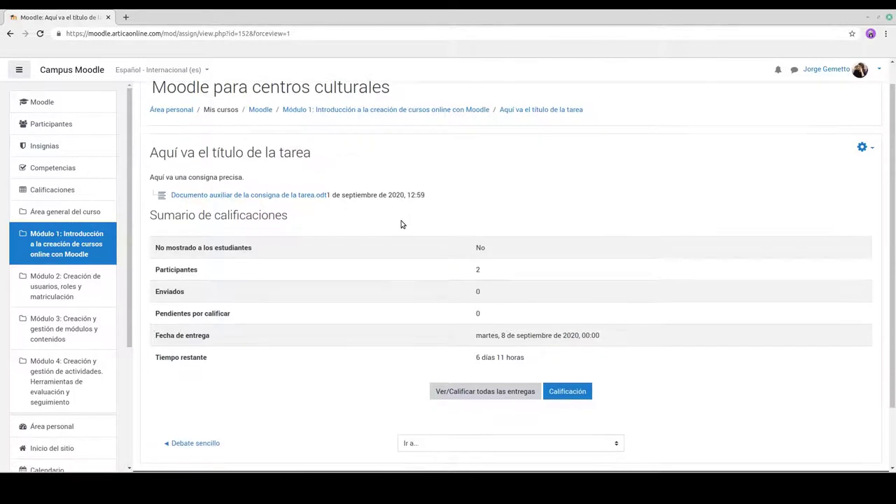
scroll(401, 224, down, 1)
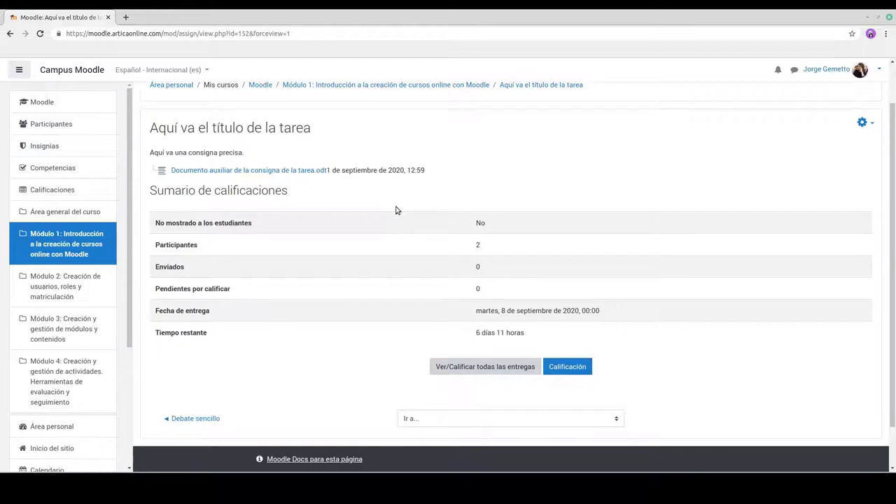
scroll(403, 212, down, 1)
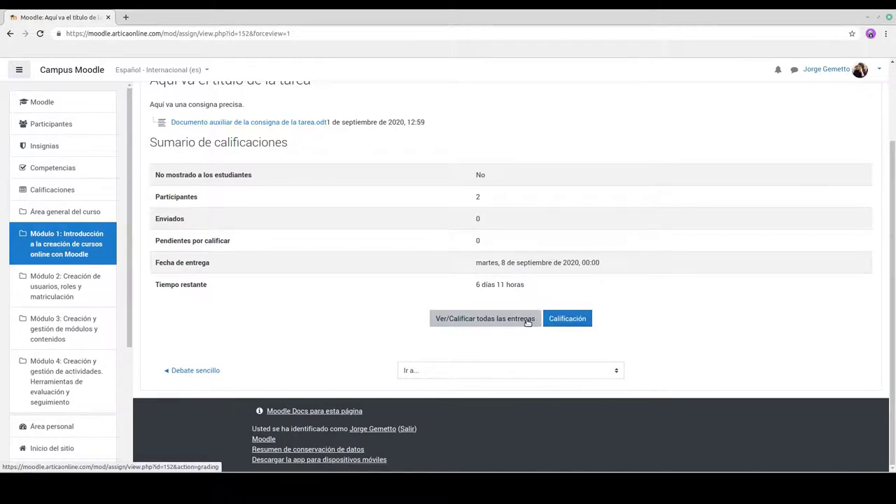
- View all submissions of the assignment, review the grading table and its options, and return to the assignment page
click(503, 321)
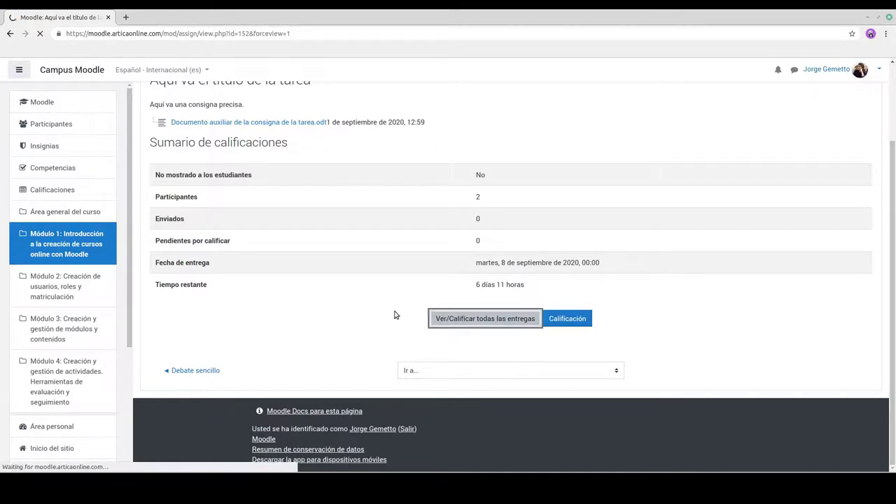
scroll(394, 305, down, 1)
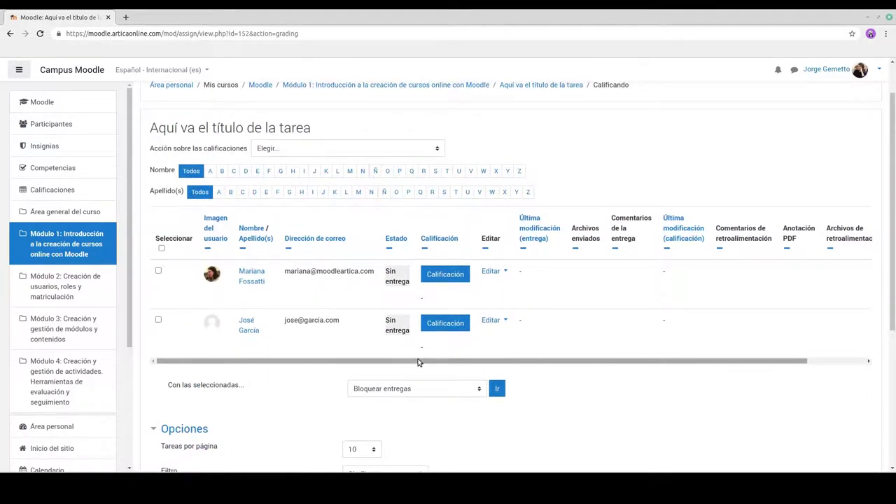
mouse_move(410, 365)
mouse_down()
mouse_move(492, 362)
mouse_move(397, 362)
mouse_up()
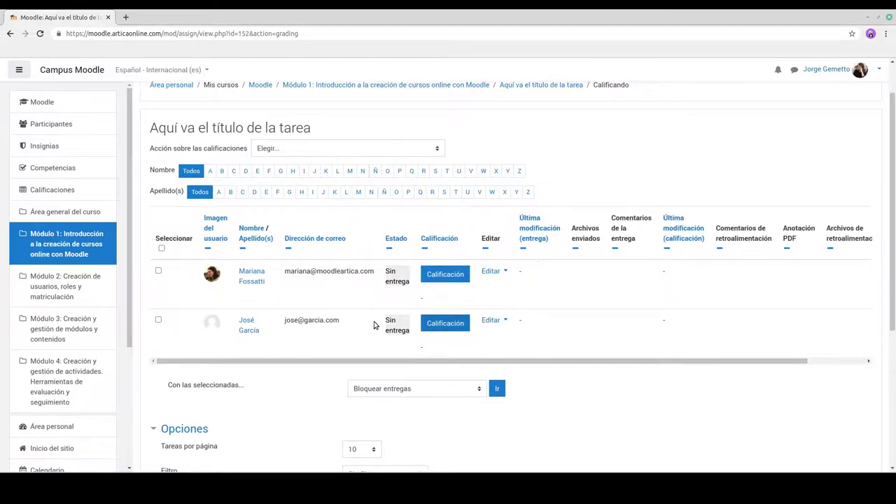
scroll(341, 289, down, 3)
scroll(306, 274, up, 5)
click(10, 33)
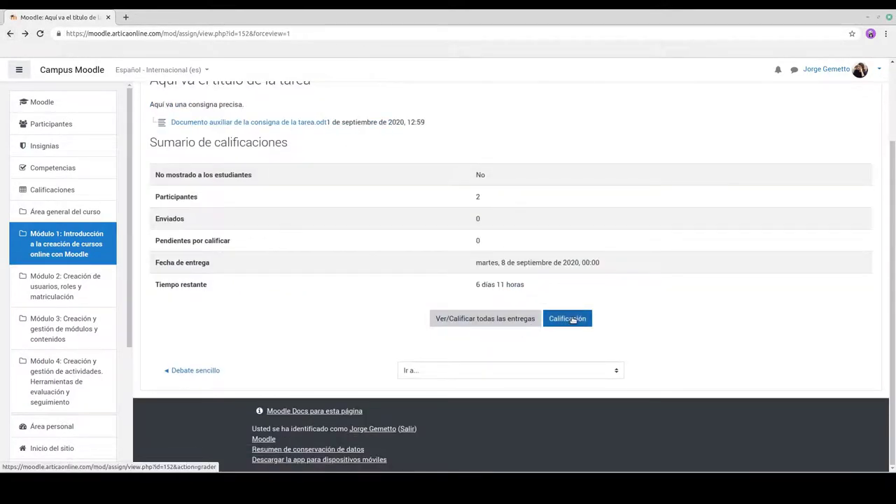
- Open the assignment's individual grading view and give the first student a grade of 90 out of 100
click(569, 318)
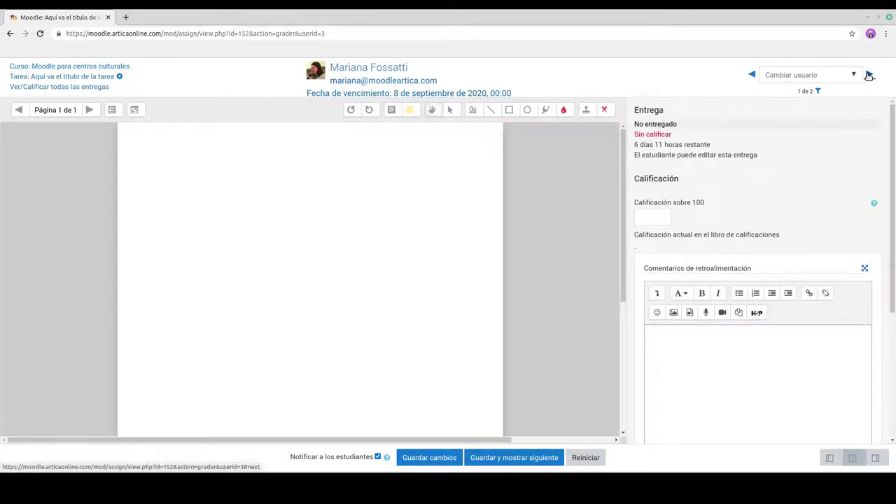
click(713, 352)
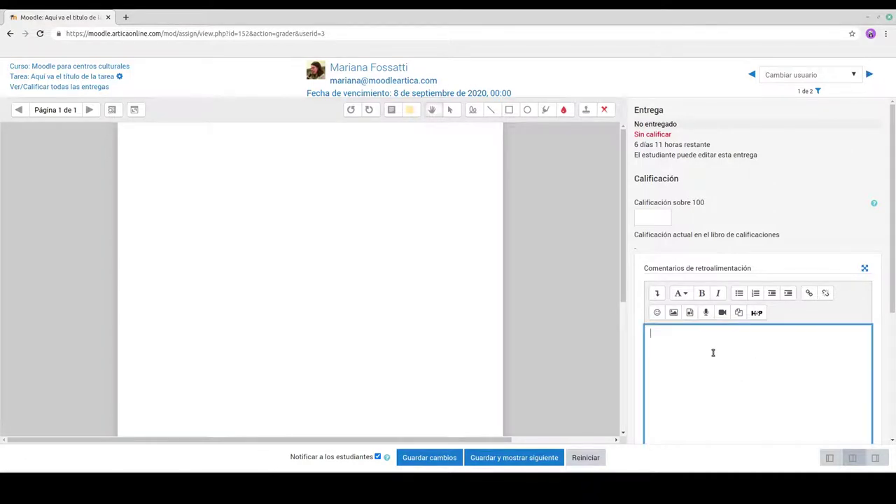
scroll(675, 280, down, 1)
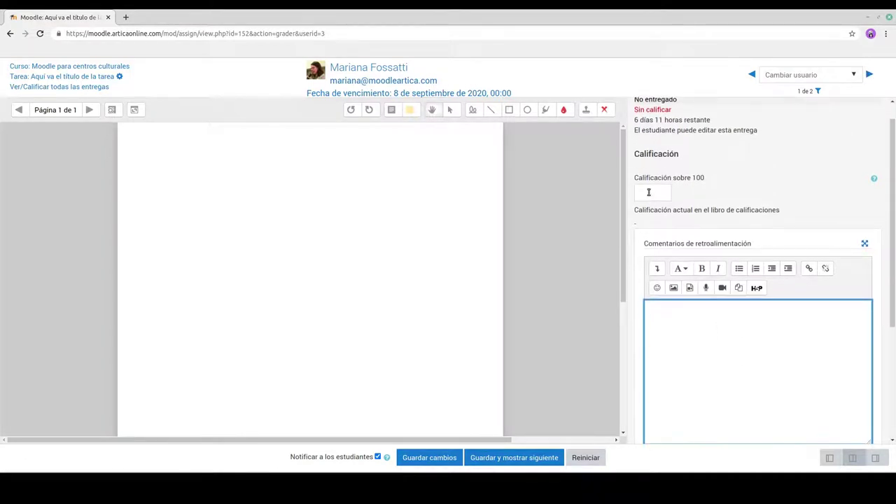
click(648, 192)
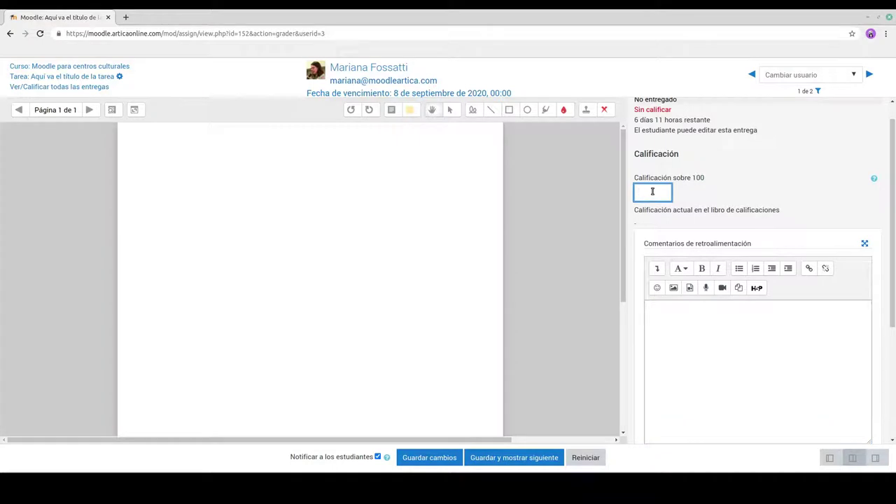
- Add the feedback comment "Muy buena tarea!" for the first student, save the grading and show the next student
click(681, 354)
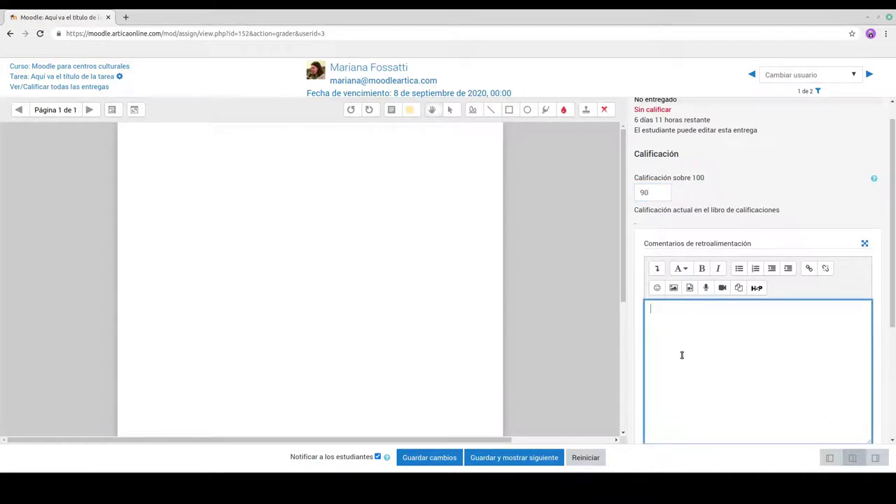
text(Muy buena tarea!)
scroll(631, 339, down, 3)
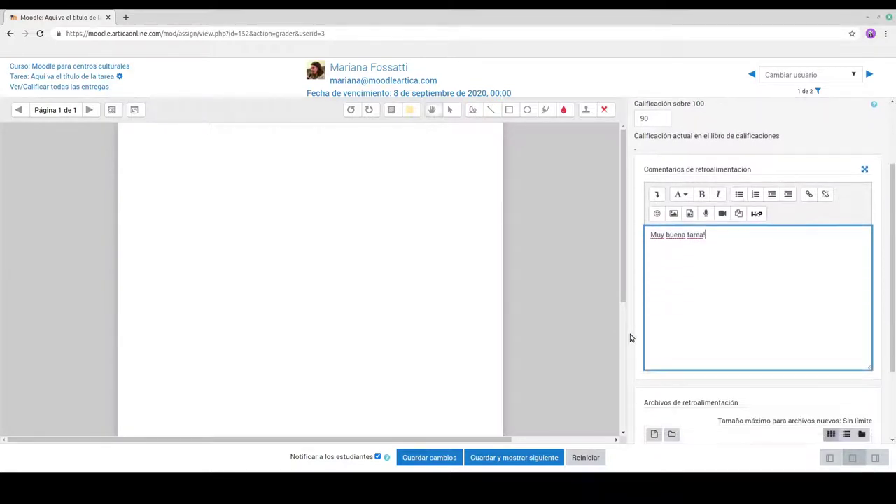
scroll(631, 336, down, 2)
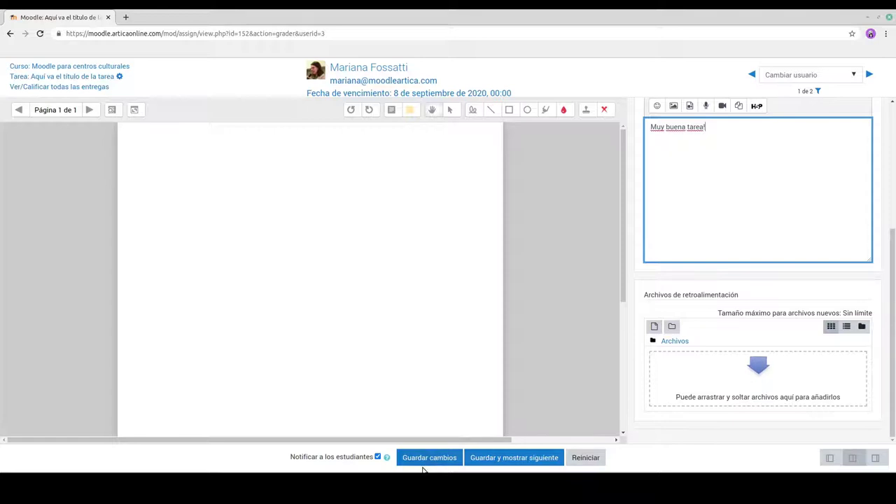
click(509, 460)
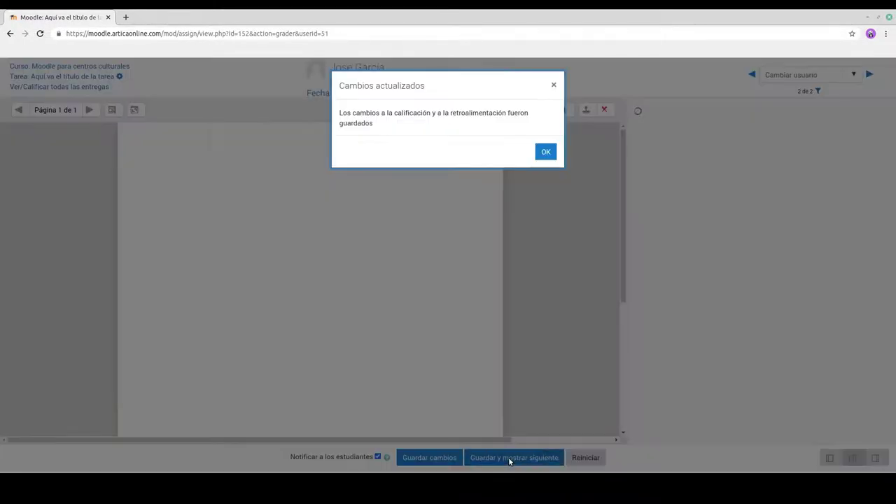
click(546, 152)
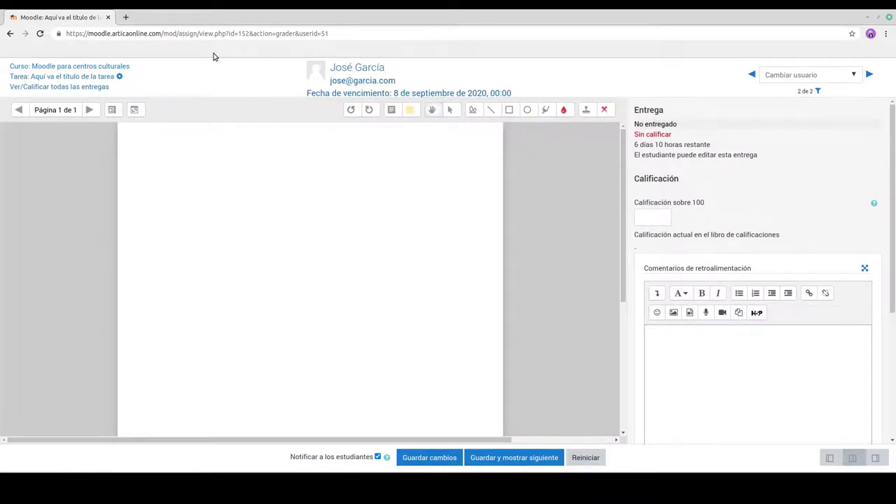
- Return to the Moodle para centros culturales course and add a new Cuestionario activity to Módulo 1
click(80, 68)
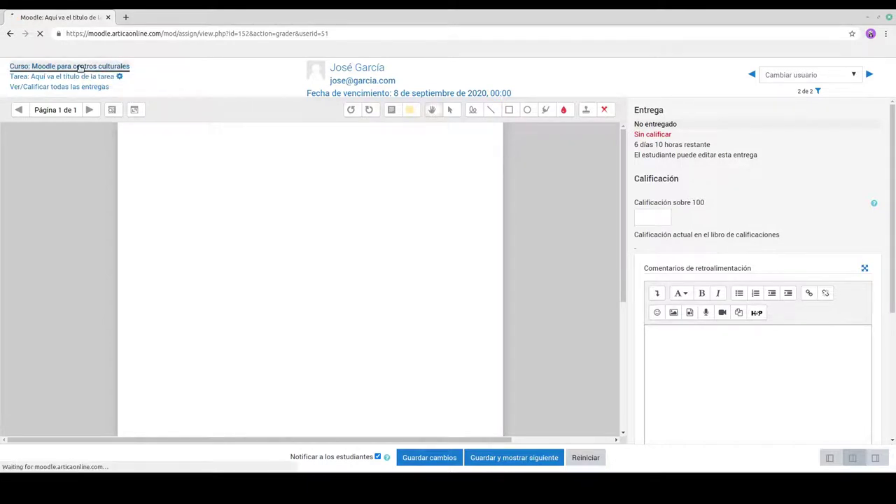
scroll(490, 224, down, 5)
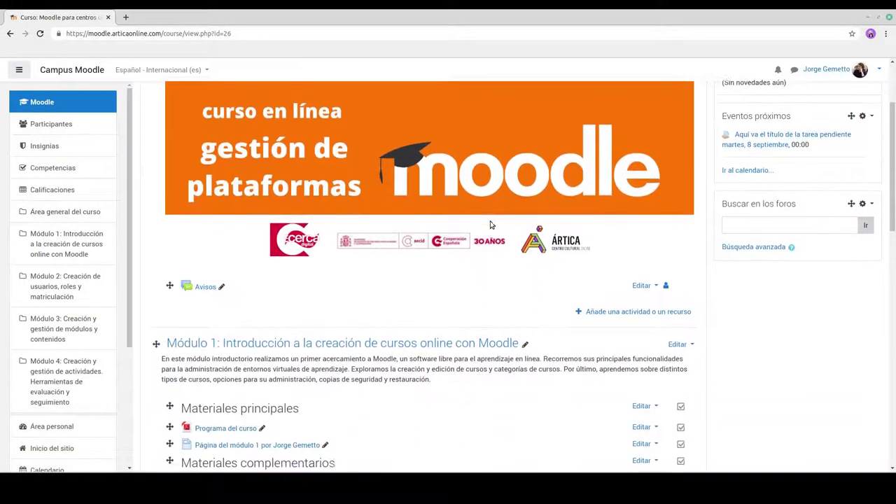
scroll(490, 224, down, 3)
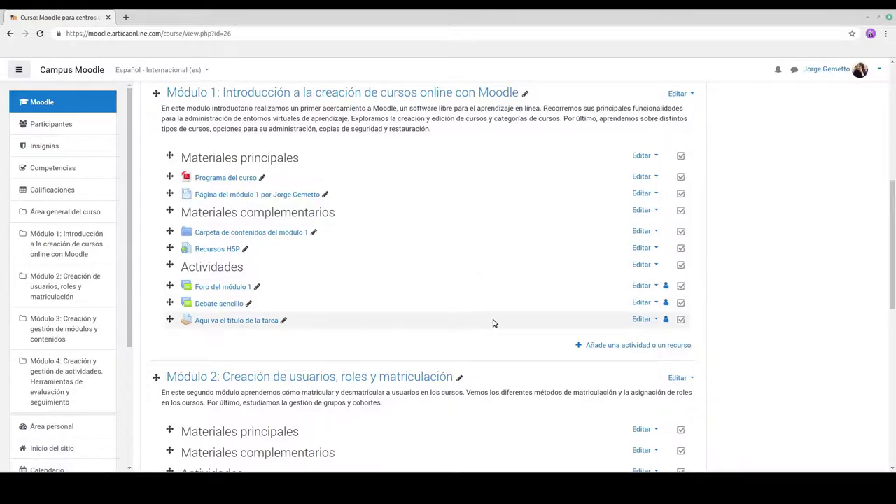
click(616, 346)
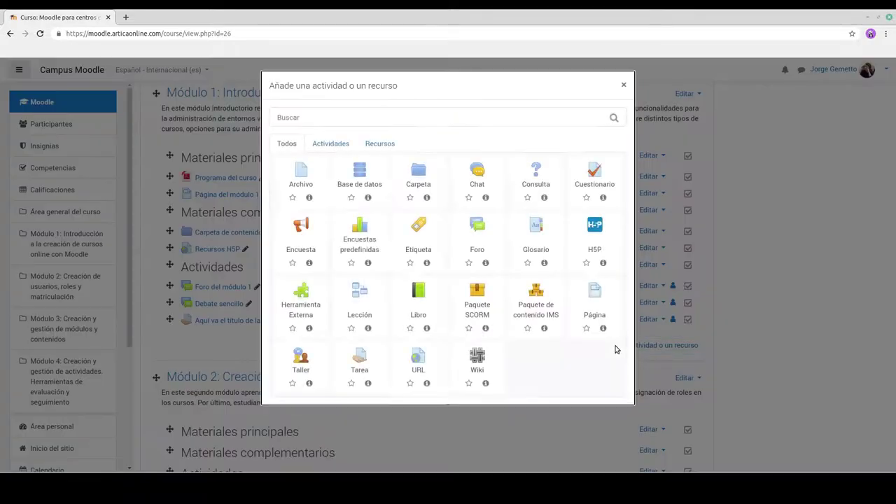
click(332, 145)
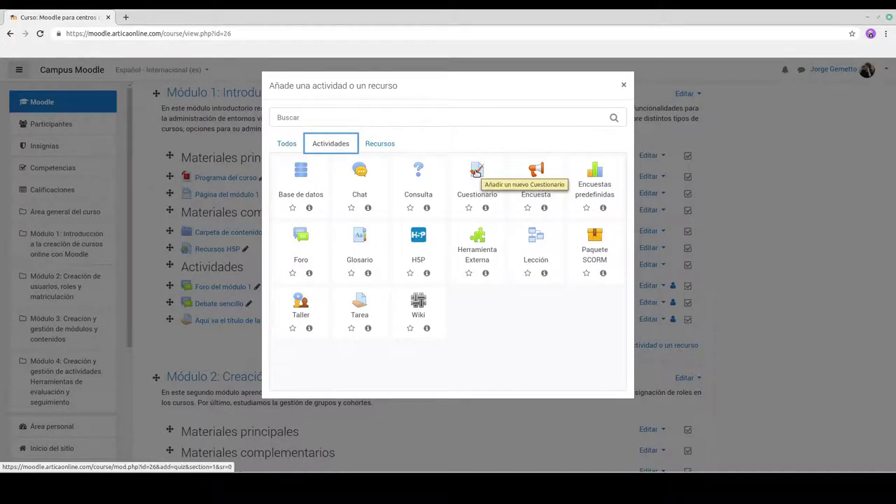
click(475, 173)
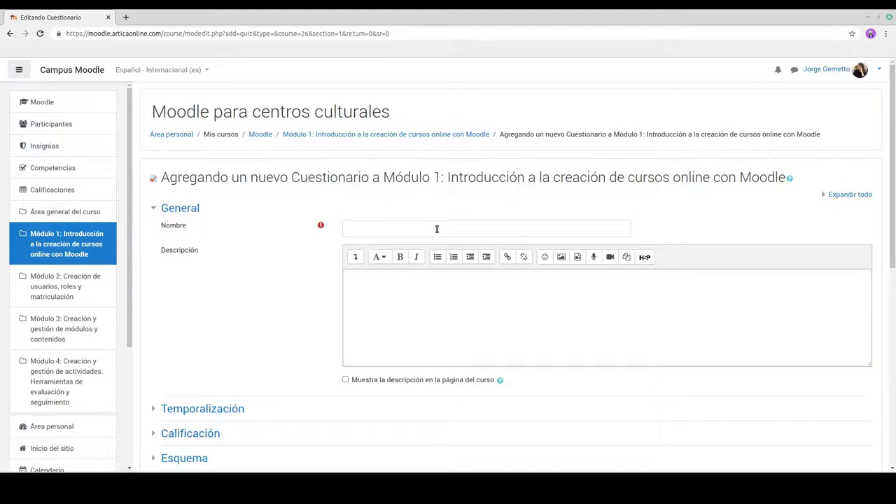
- Name the questionnaire "Este es un ejemplo de cuestionario" and leave its description empty
click(438, 228)
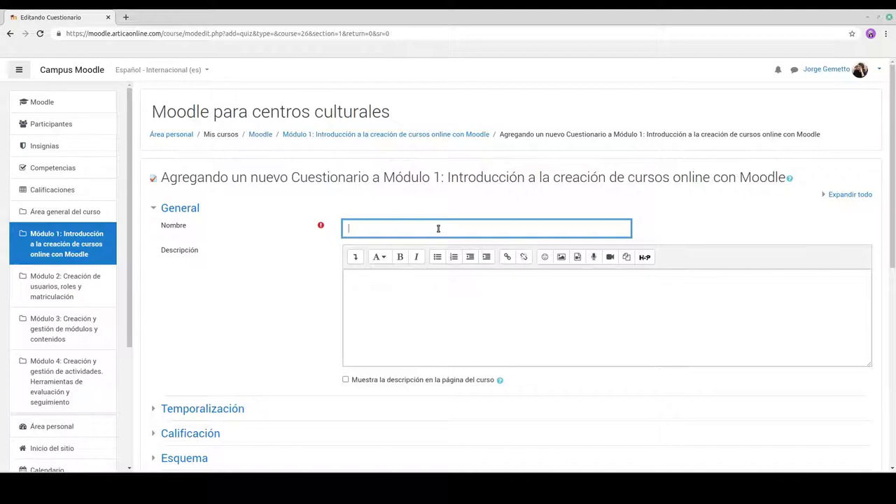
text(e es un ejemplo de cuestionario)
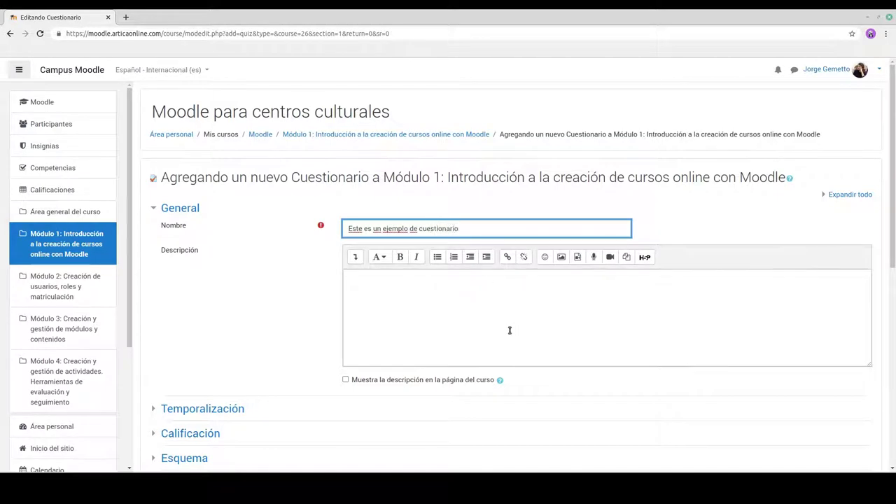
click(410, 304)
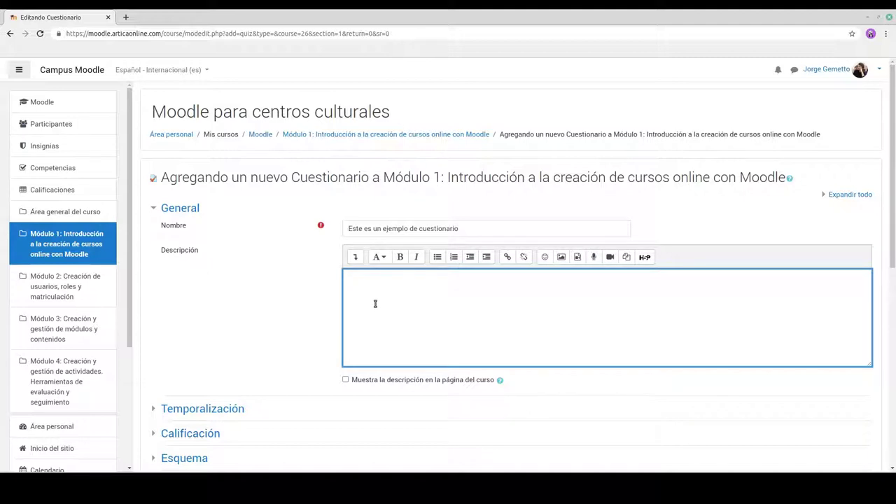
scroll(313, 299, down, 1)
scroll(314, 299, down, 1)
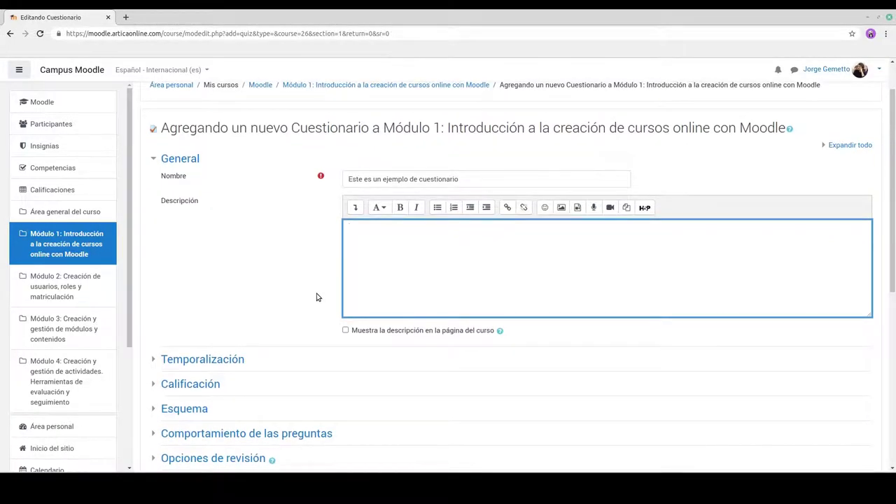
- Enter "Aquí la descripción general del cuestionario." as the questionnaire's description
scroll(327, 288, down, 1)
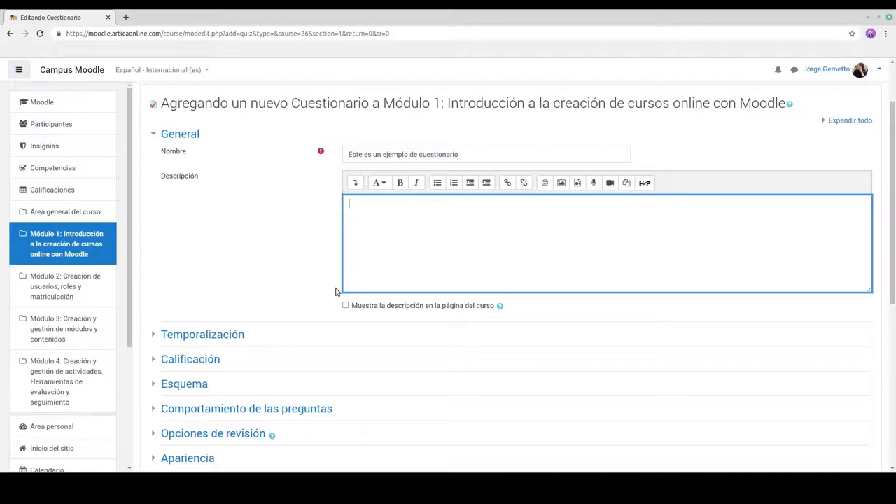
text(Aqui la descripción general )
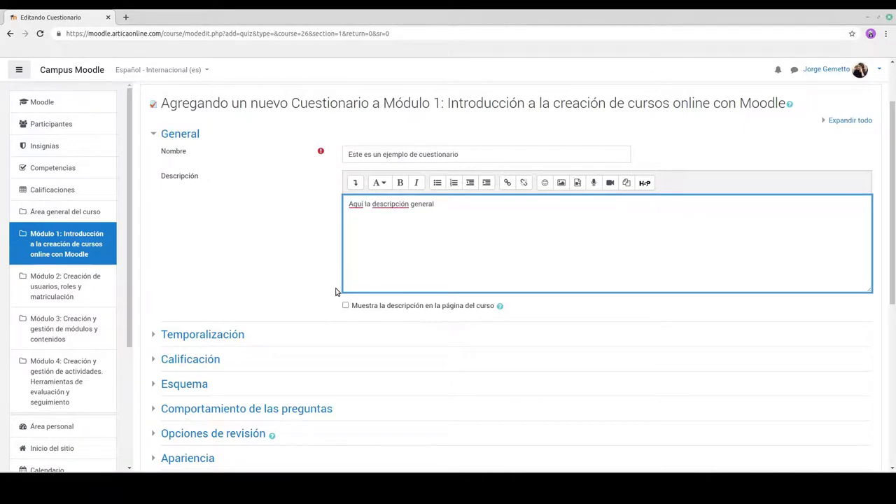
text(del cuestionario.)
- Expand the Temporalización settings and enable the opening date, set to 1 septiembre 2020 at 13:00
scroll(242, 247, down, 2)
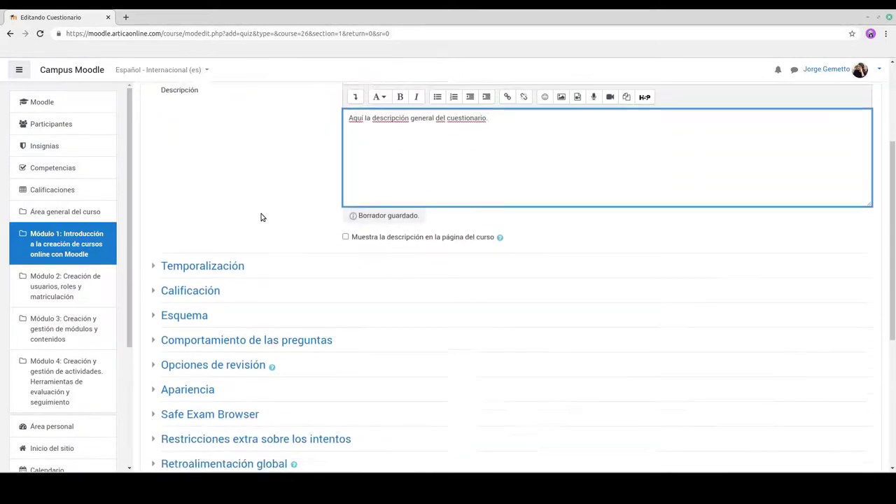
click(154, 253)
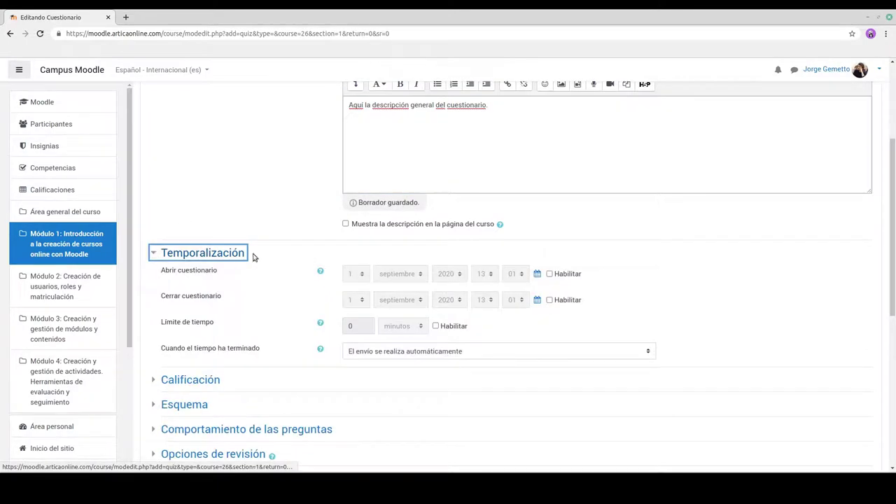
scroll(294, 279, down, 1)
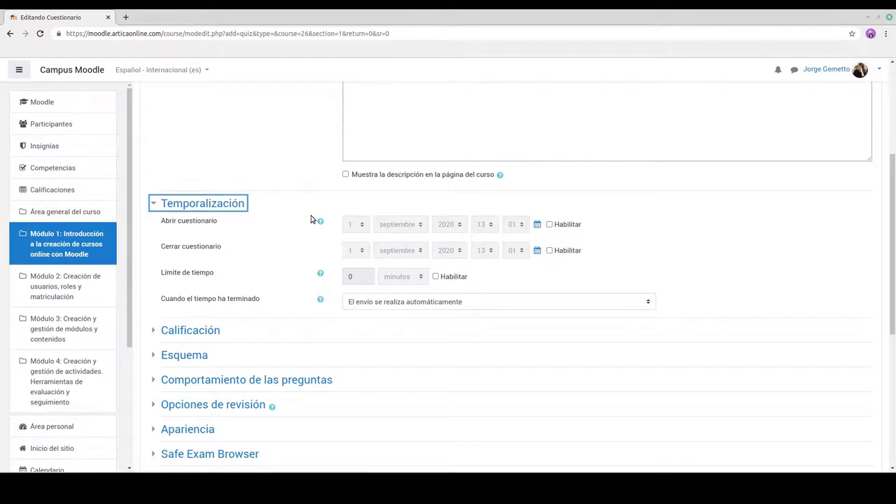
click(549, 224)
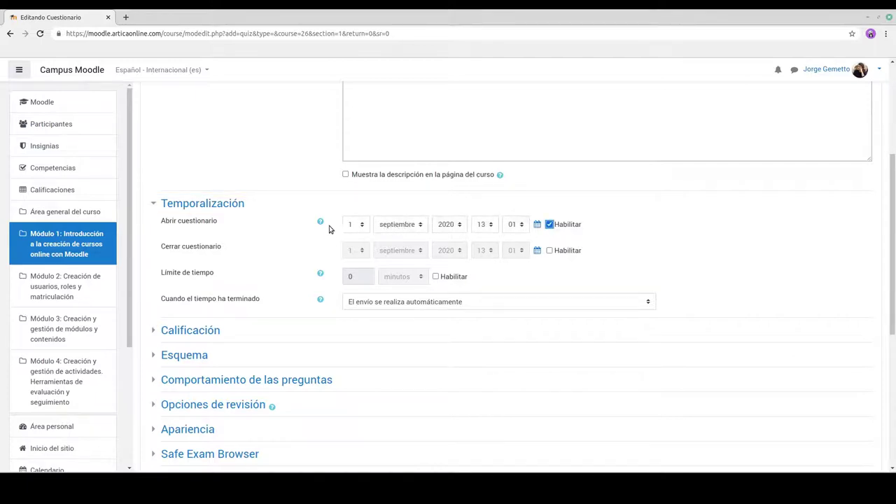
click(522, 225)
click(511, 239)
- Enable the questionnaire's closing date and set it to 1 septiembre 2020 at 15:00
click(549, 251)
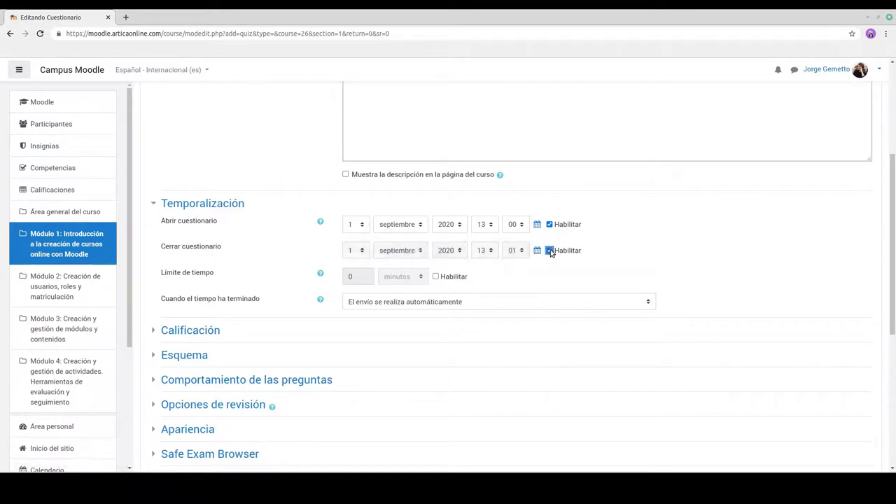
click(491, 251)
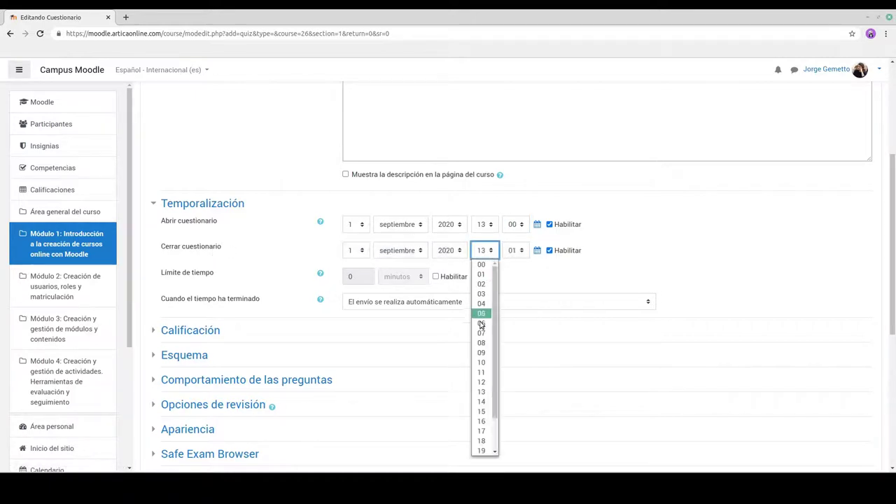
click(480, 411)
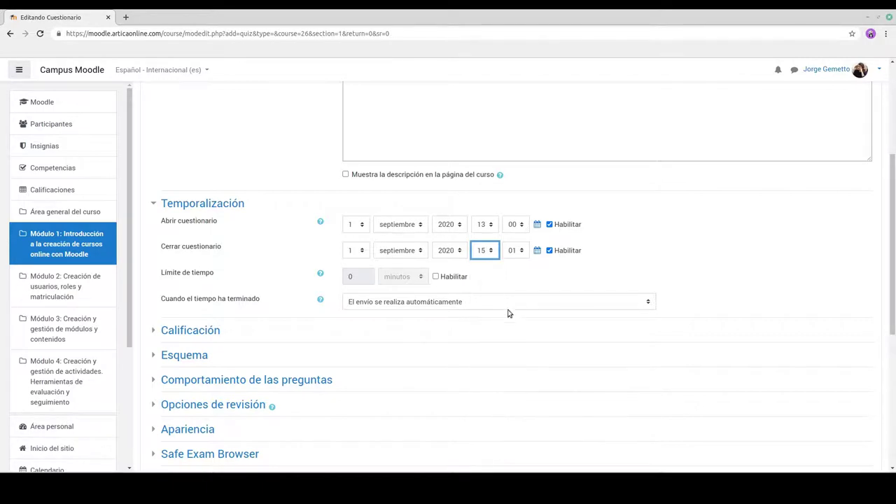
click(519, 252)
click(512, 265)
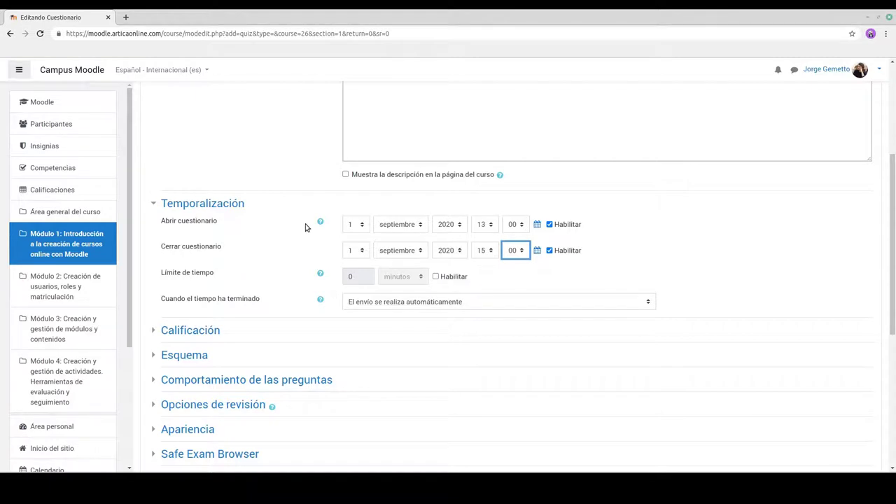
- Review the time limit options, then expand the Calificación settings and examine the passing grade, attempts and grading method
scroll(305, 223, down, 1)
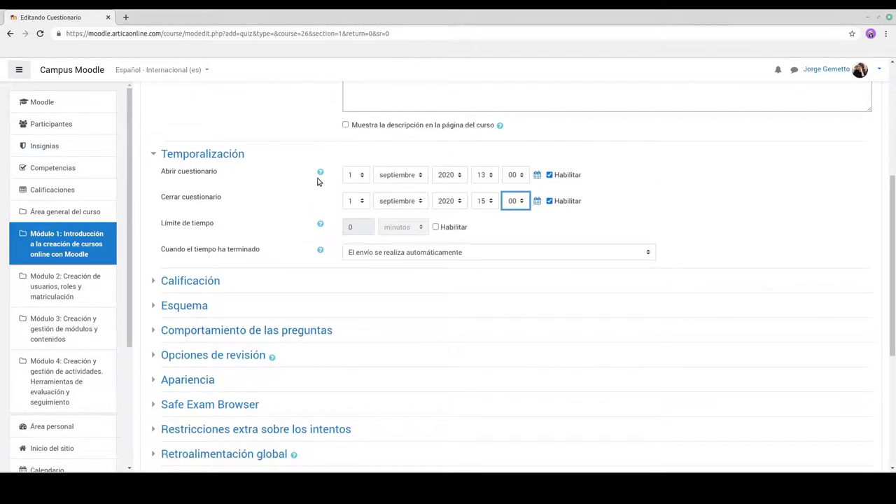
scroll(301, 189, down, 1)
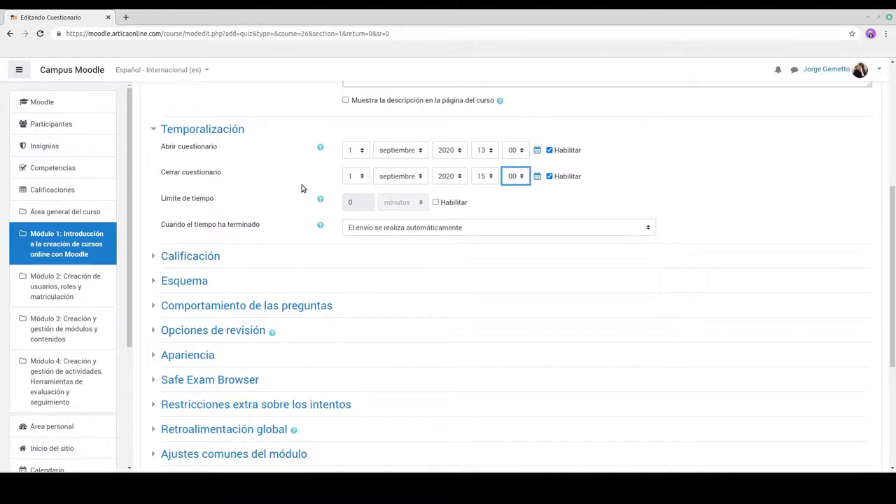
scroll(302, 188, down, 1)
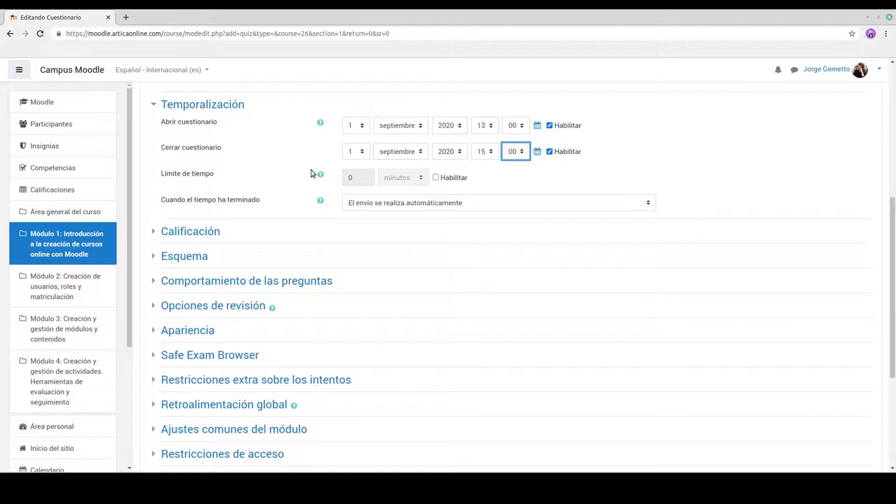
scroll(312, 173, down, 2)
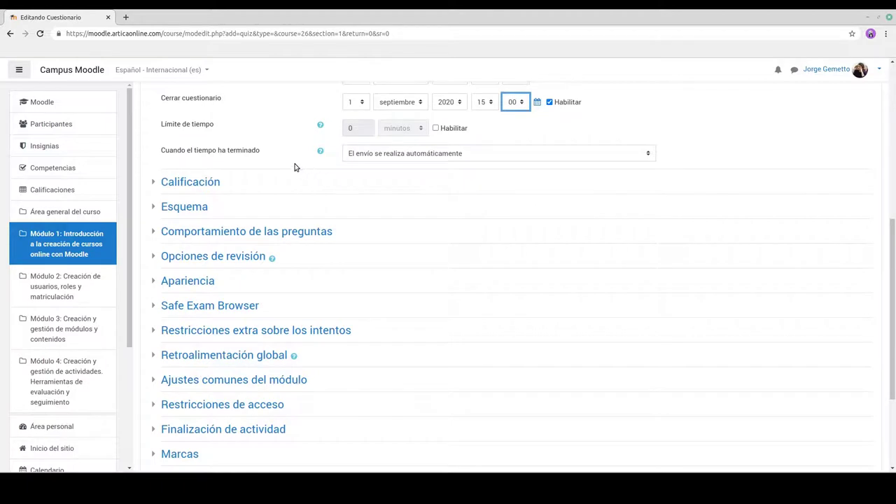
scroll(146, 169, down, 1)
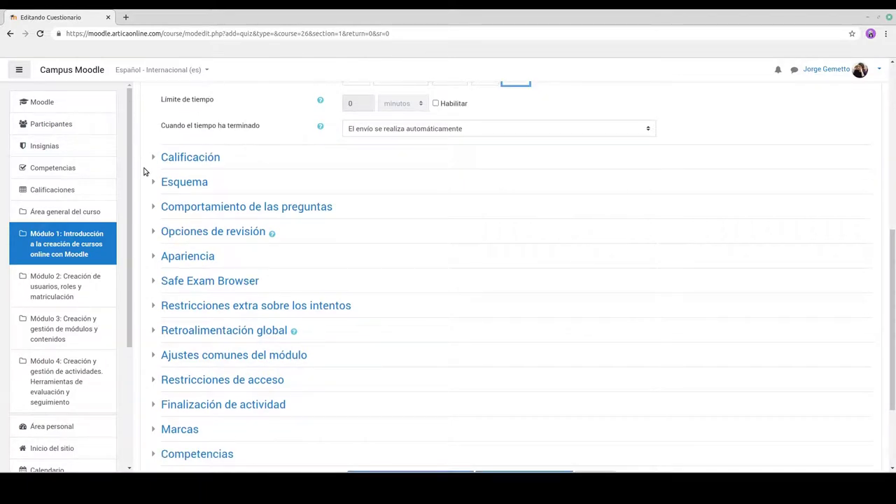
click(153, 159)
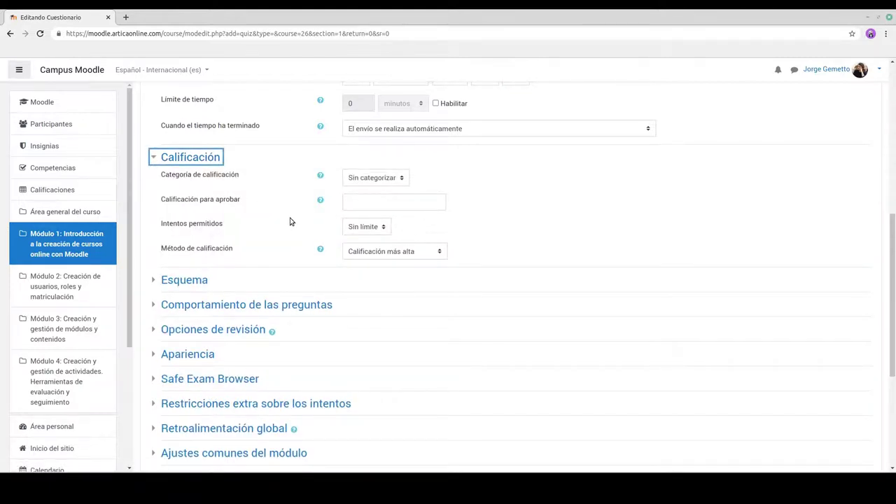
scroll(291, 220, down, 2)
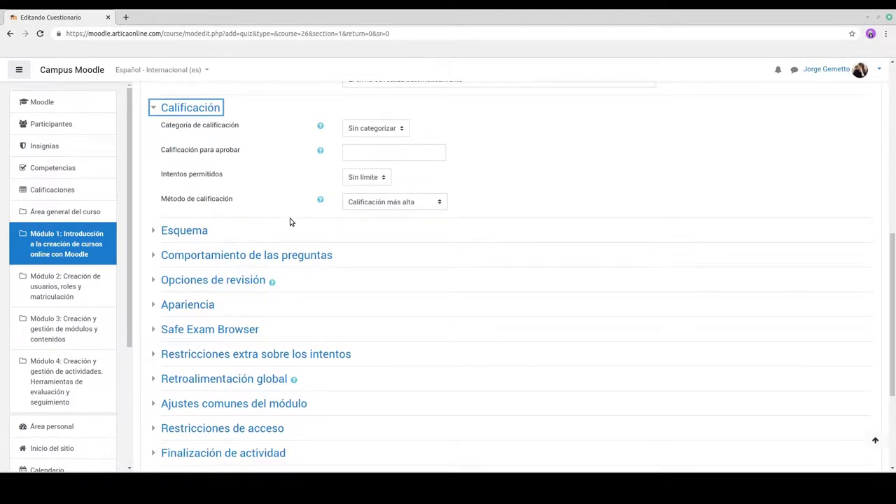
scroll(432, 244, down, 1)
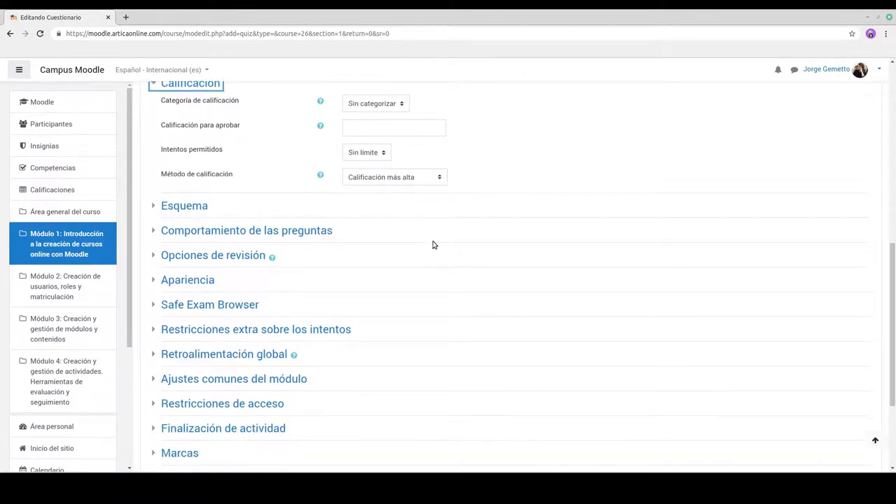
scroll(432, 244, down, 1)
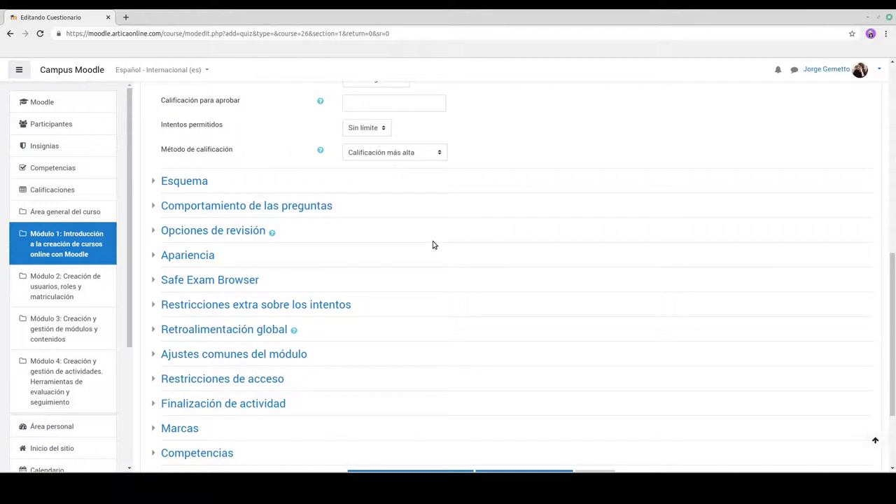
- Keep the remaining settings at their defaults, then save the questionnaire and display it
scroll(431, 244, down, 1)
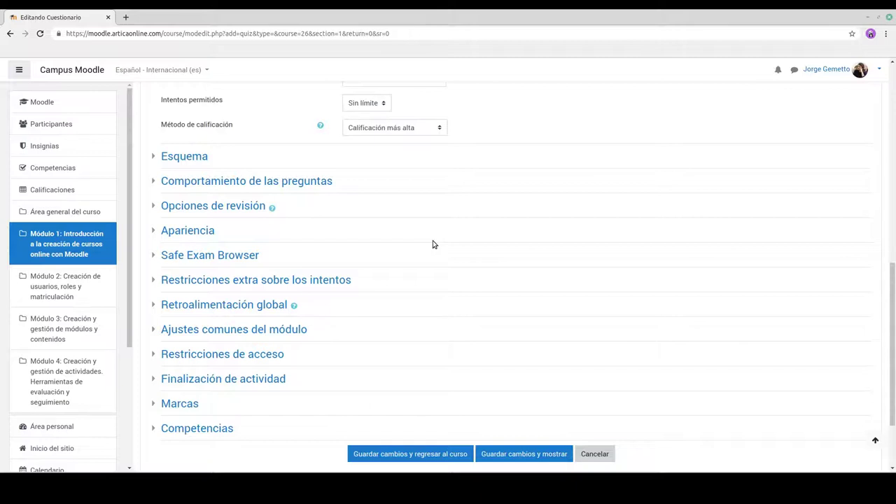
scroll(144, 281, down, 2)
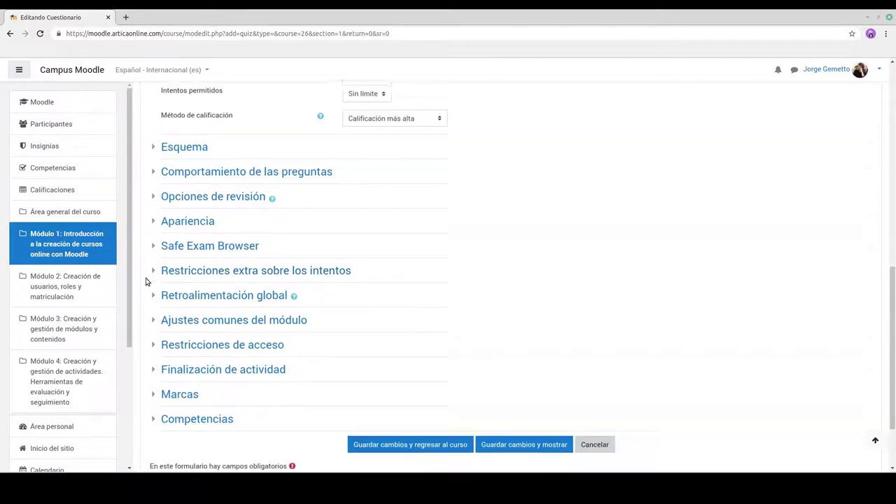
scroll(143, 280, down, 1)
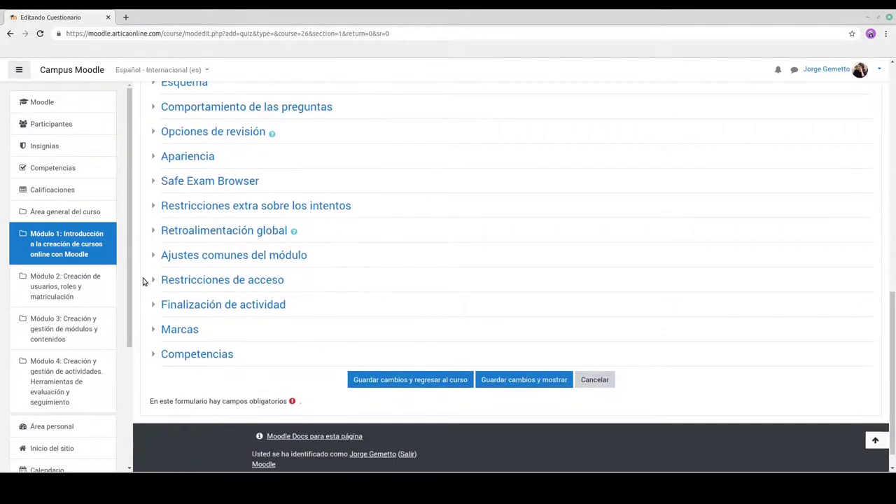
scroll(144, 281, down, 1)
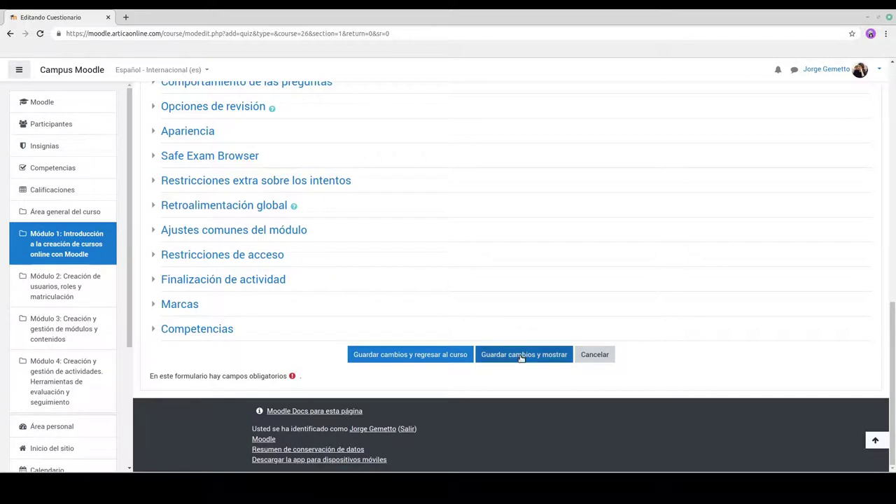
click(520, 357)
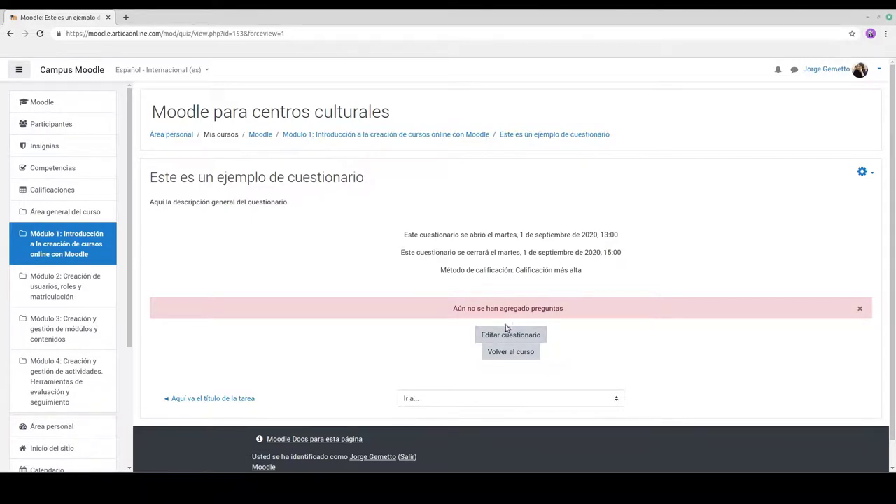
- Open the questionnaire's question editor and start adding a new question
click(867, 174)
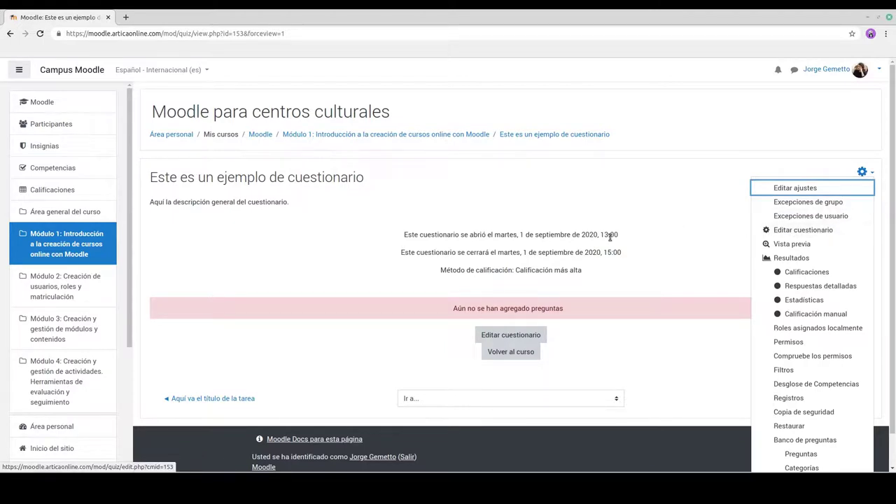
click(508, 335)
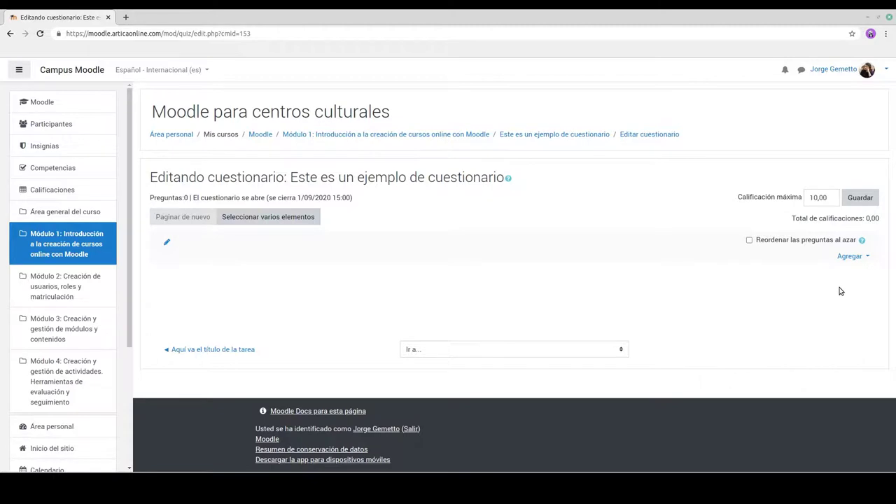
click(863, 258)
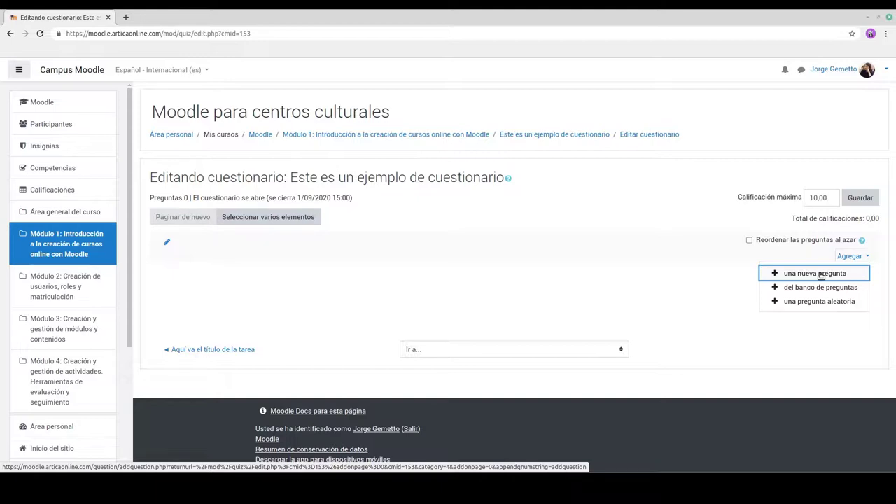
click(820, 273)
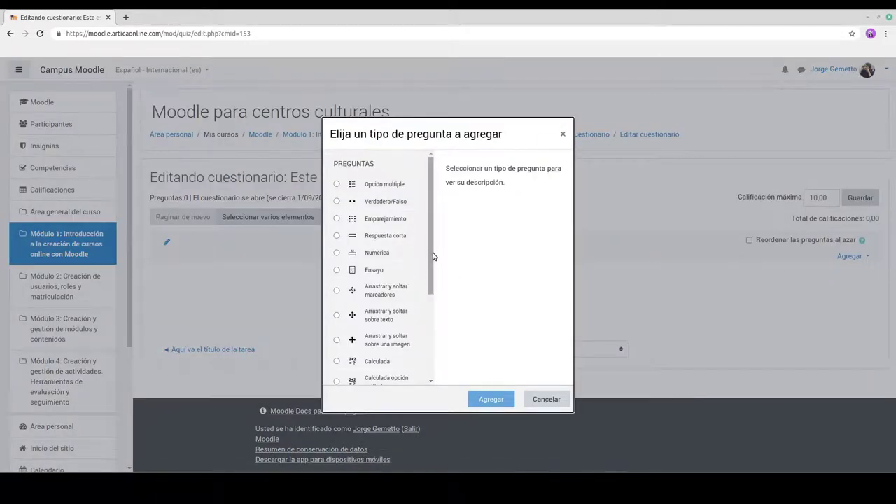
- Browse the available question types and add an Opción múltiple question
drag(431, 256, 429, 341)
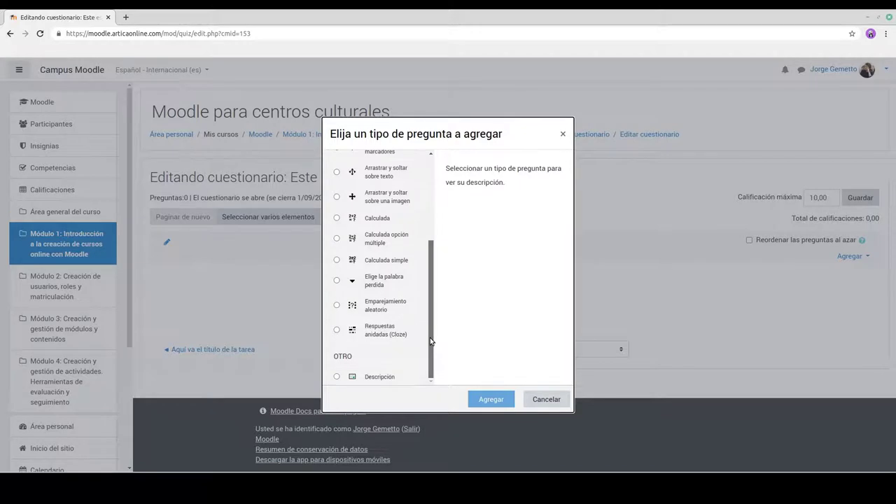
drag(429, 338, 432, 252)
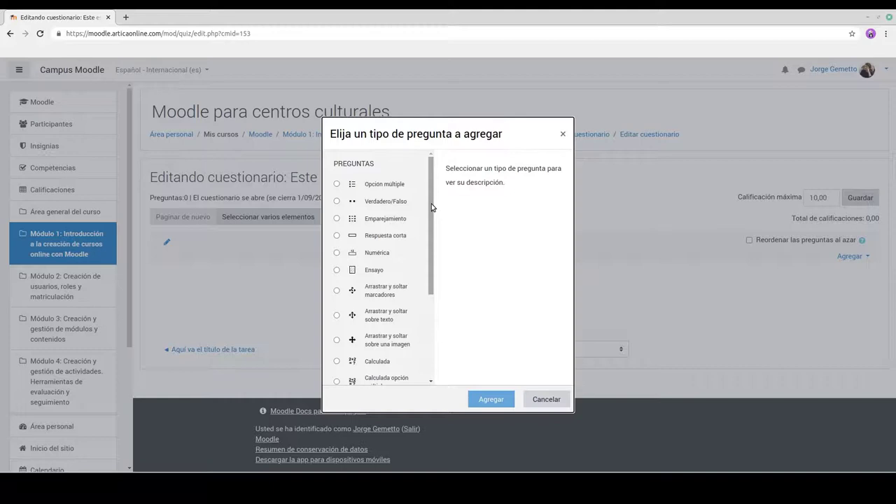
drag(431, 208, 432, 286)
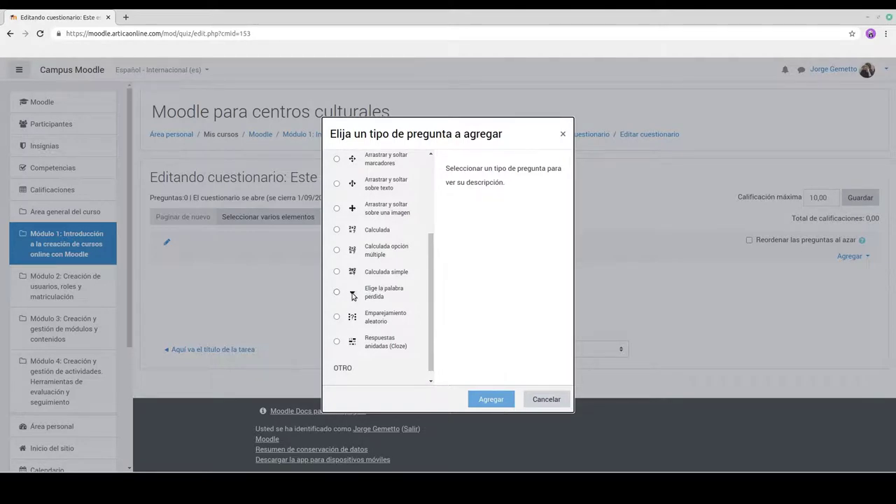
drag(428, 291, 431, 209)
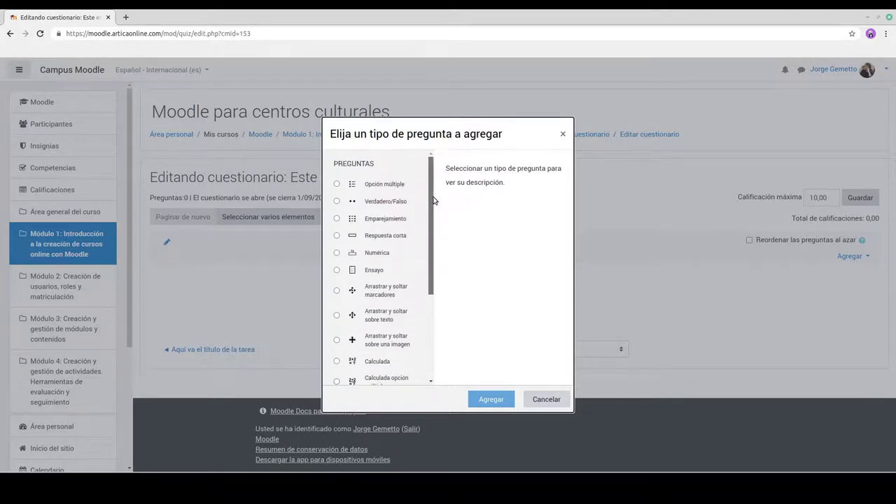
click(336, 184)
click(489, 399)
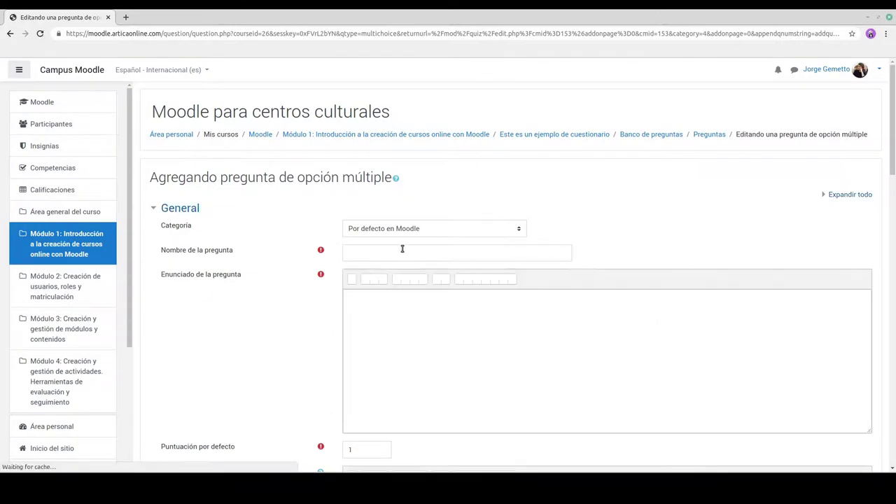
- Name the multiple-choice question "Pregunta de prueba" and begin editing its Enunciado
click(394, 255)
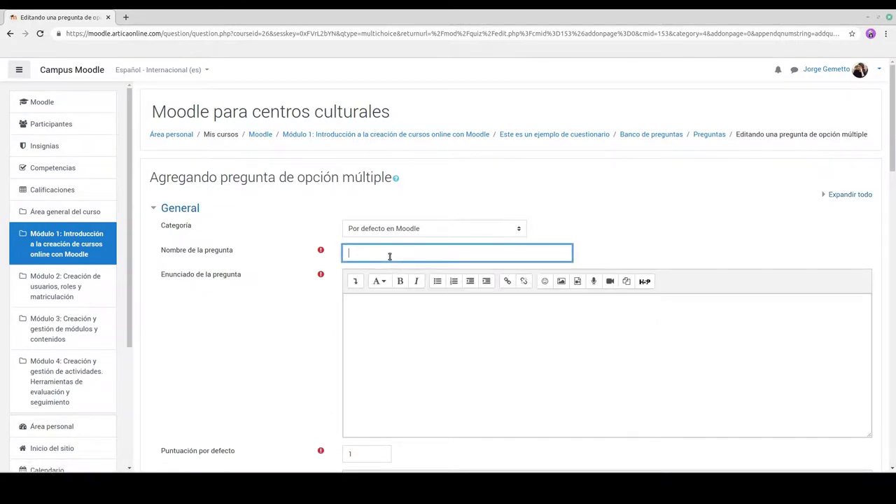
text(Pregunta de prueba)
click(394, 326)
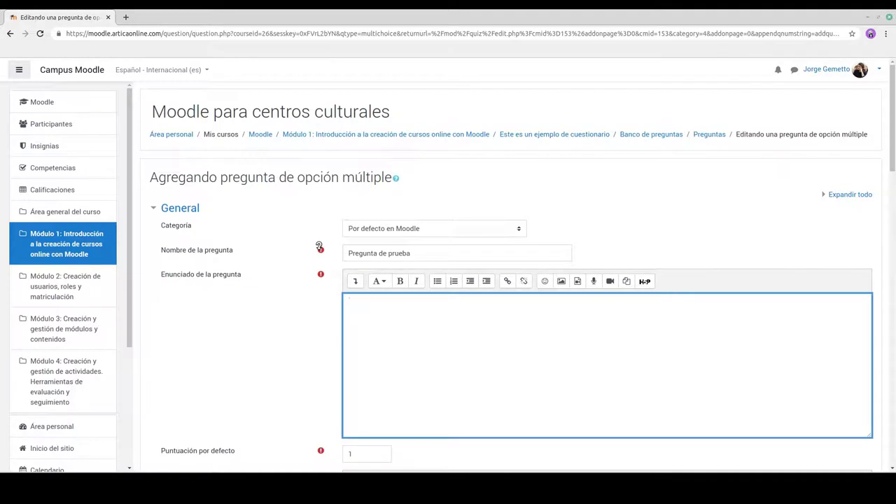
- Enter "Este es el enunciado, lo que los alumnos deben responder." as the Enunciado de la pregunta
mouse_move(319, 247)
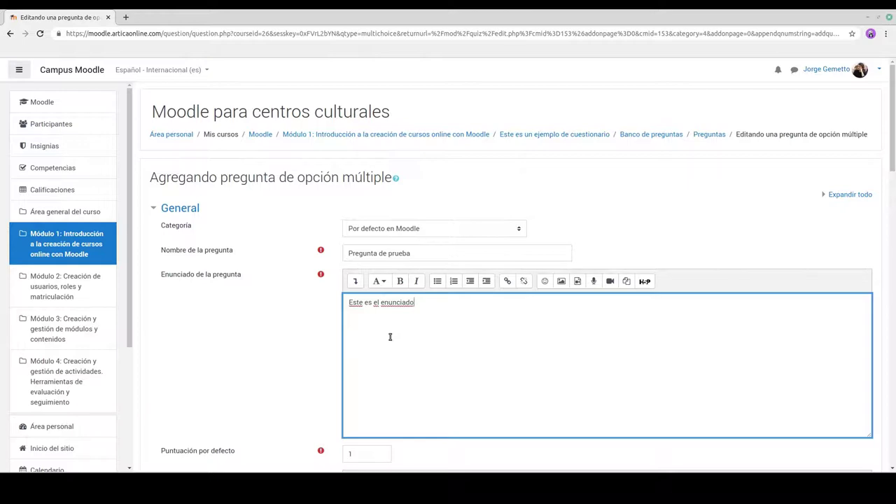
text(que los alumnos deben res)
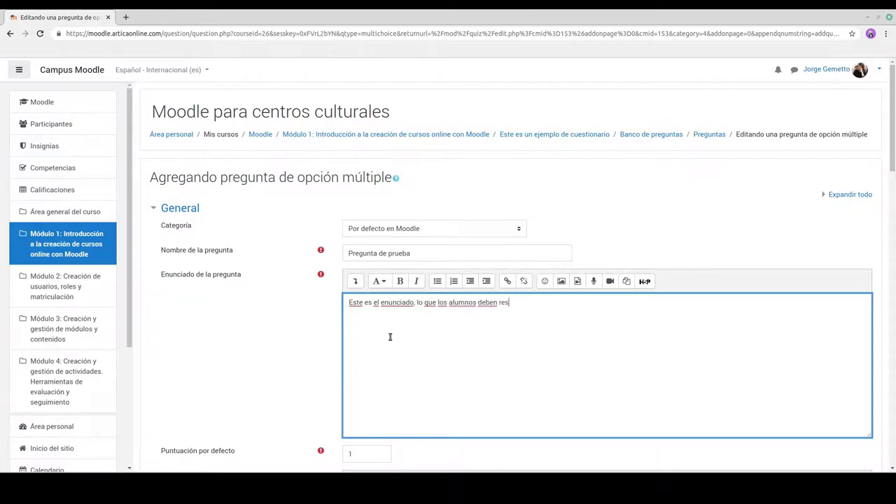
text(ponder.)
- Choose Sólo una respuesta for the question's ¿Una o varias respuestas? setting, leaving the other general settings at their defaults
scroll(318, 345, down, 3)
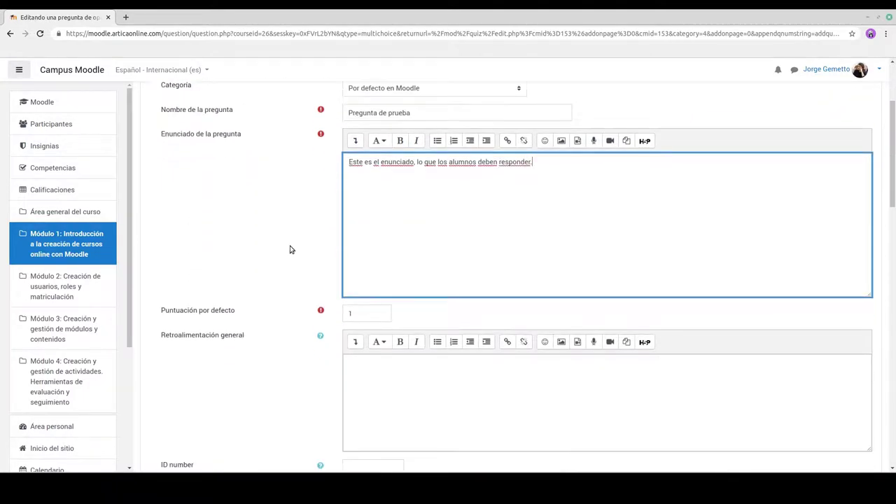
scroll(293, 248, down, 1)
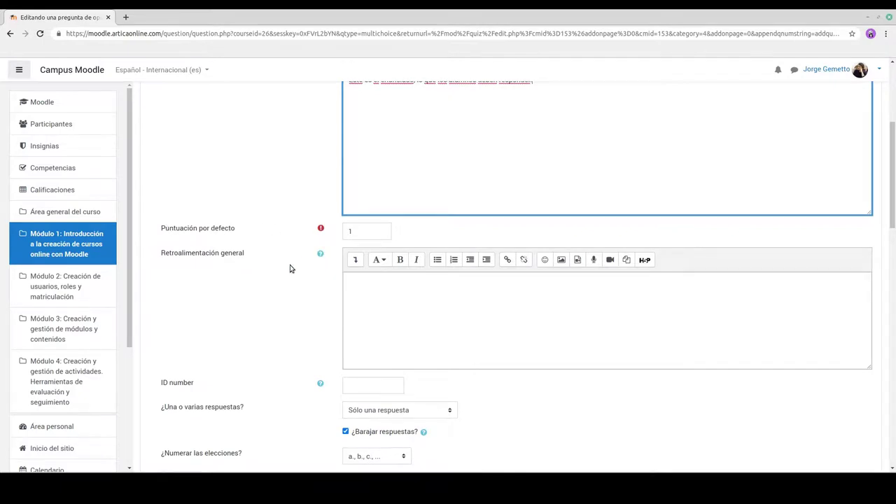
scroll(296, 265, down, 1)
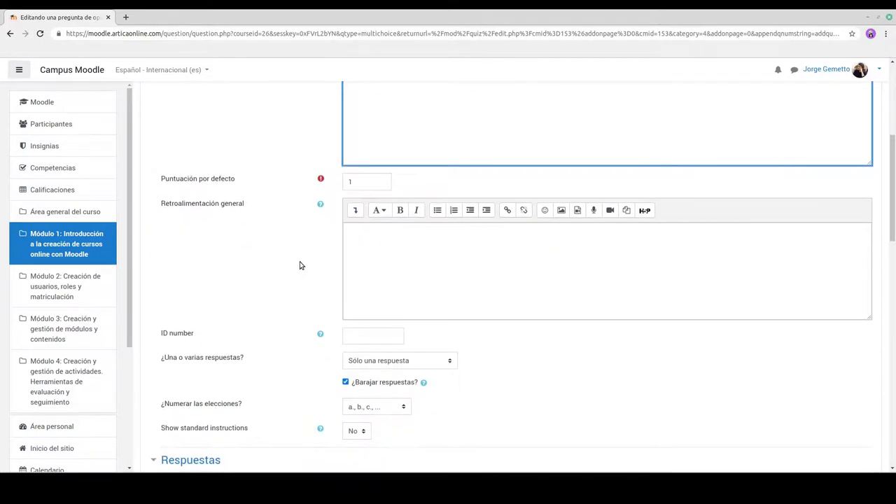
scroll(305, 262, down, 2)
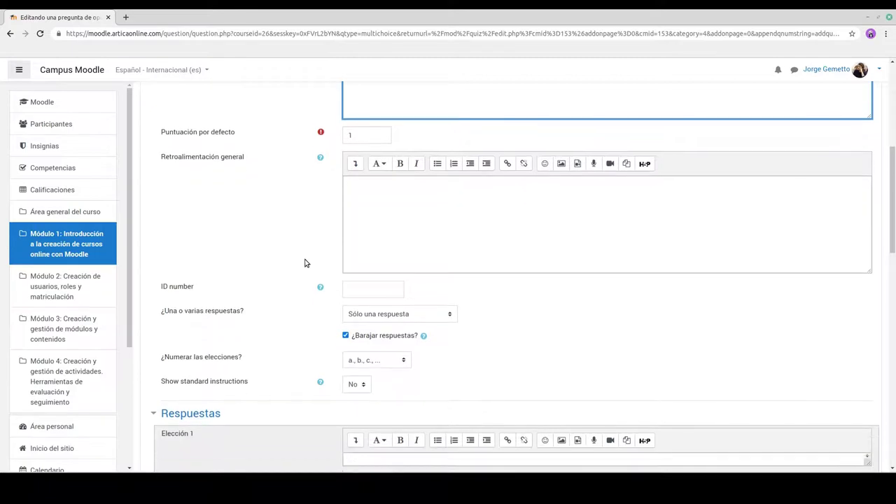
scroll(305, 262, down, 1)
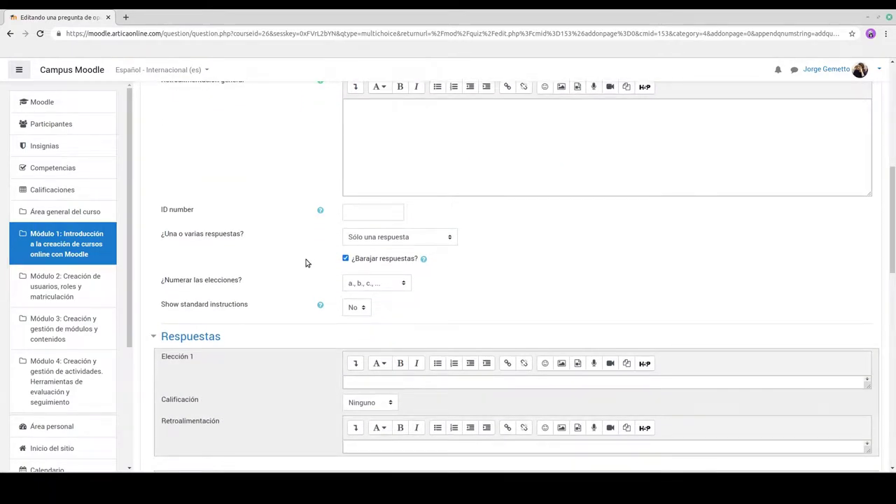
click(450, 240)
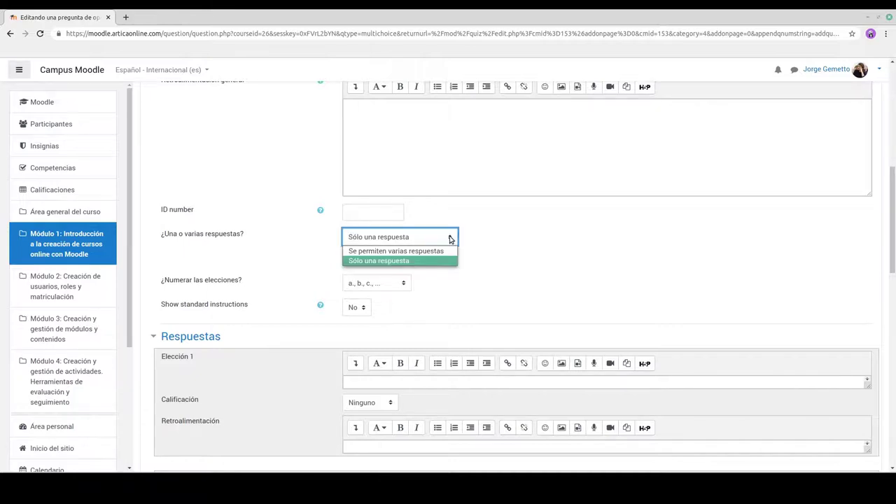
click(400, 261)
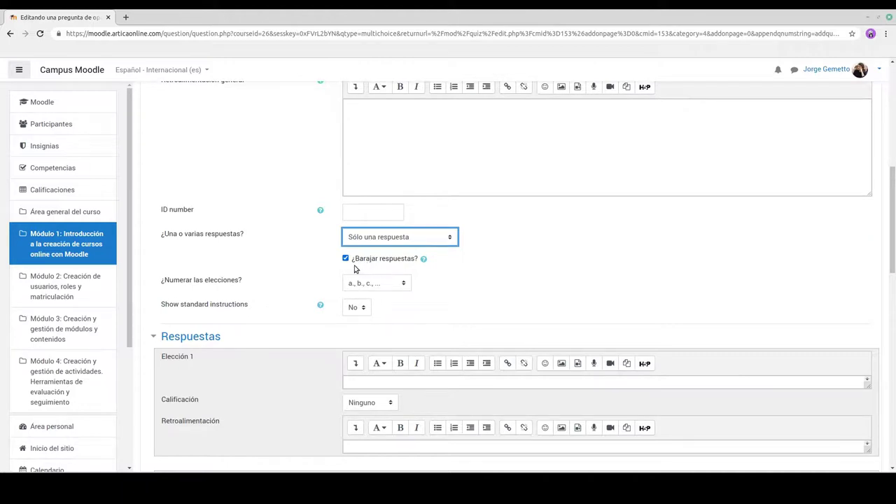
- Enter "Esta es la opción 1." as the answer text of Elección 1
scroll(329, 255, down, 1)
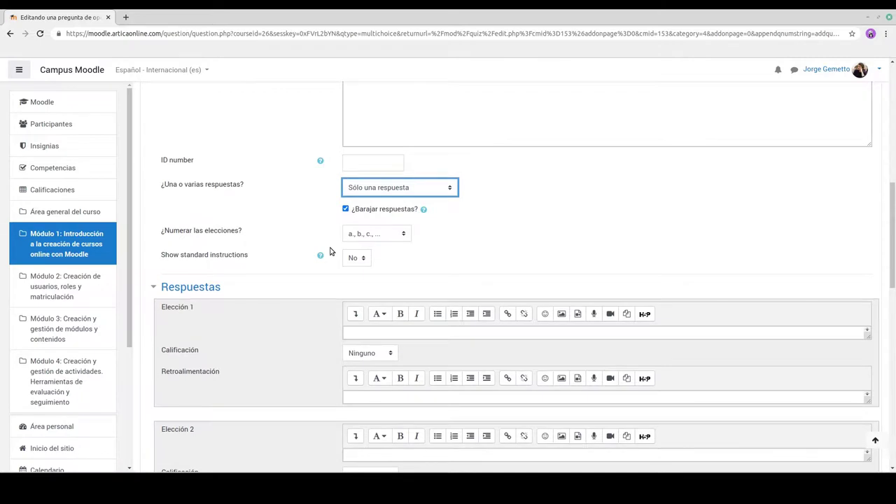
scroll(330, 250, down, 1)
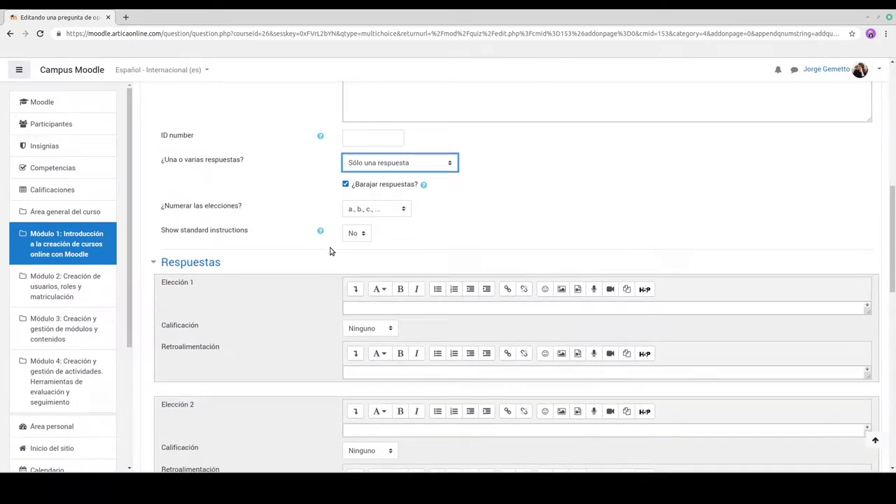
scroll(330, 250, down, 3)
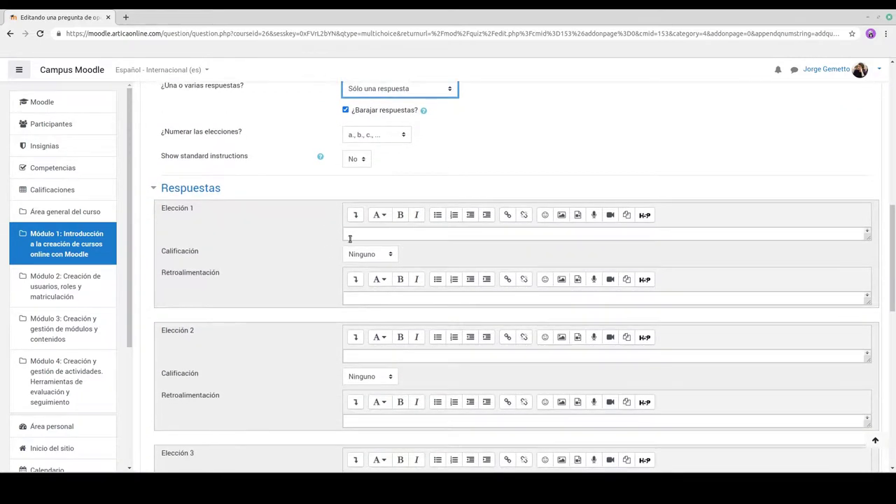
click(377, 235)
text(Es)
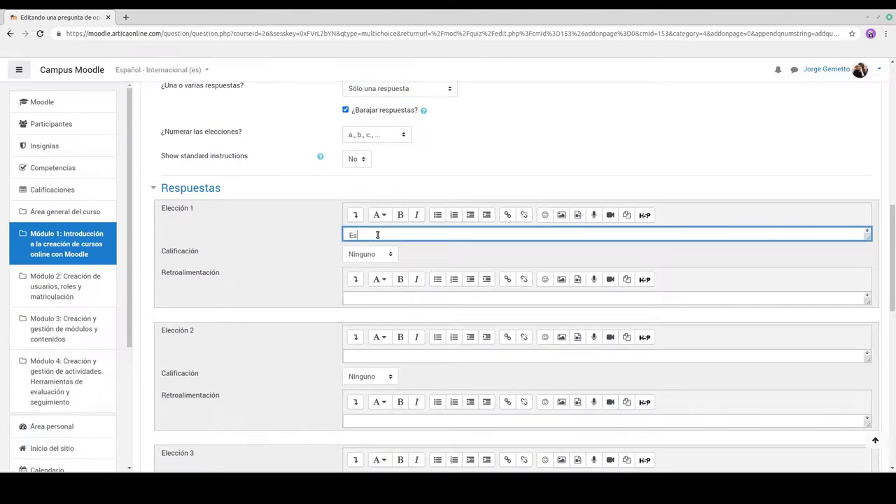
text(ta es la opción.)
text(.)
- Set the Calificación of Elección 1 to 100%
scroll(290, 232, down, 1)
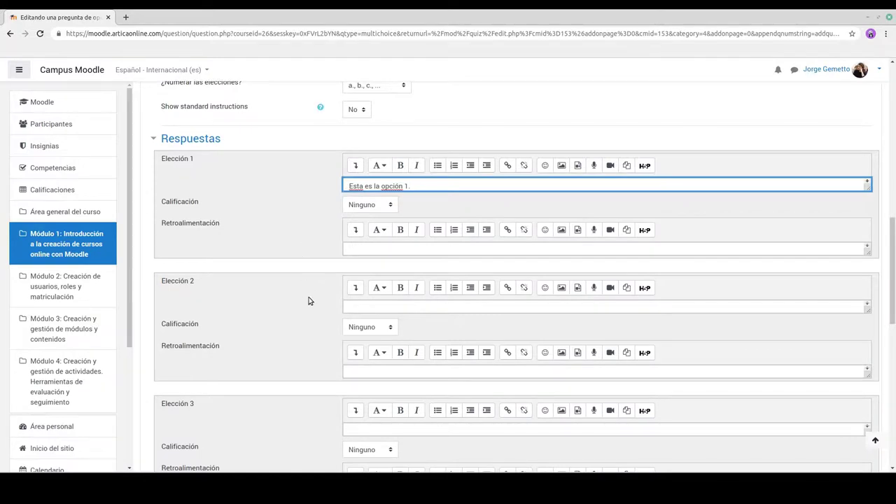
scroll(308, 301, down, 1)
click(346, 282)
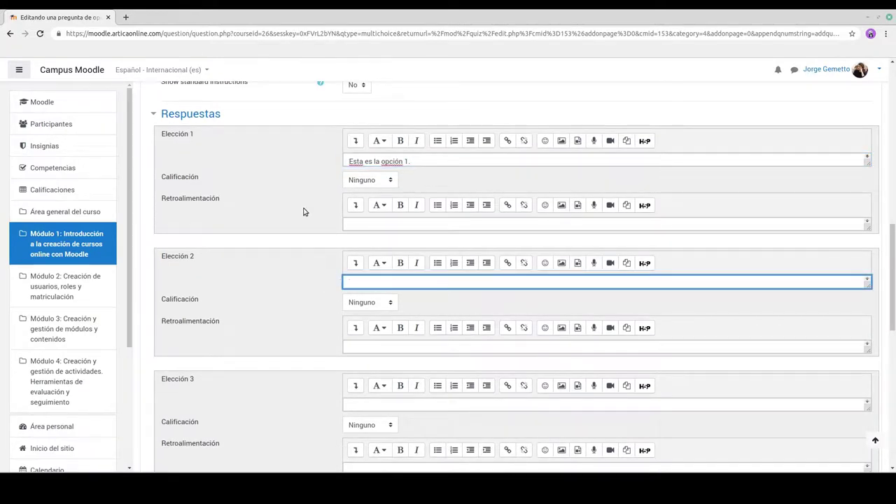
scroll(308, 209, down, 1)
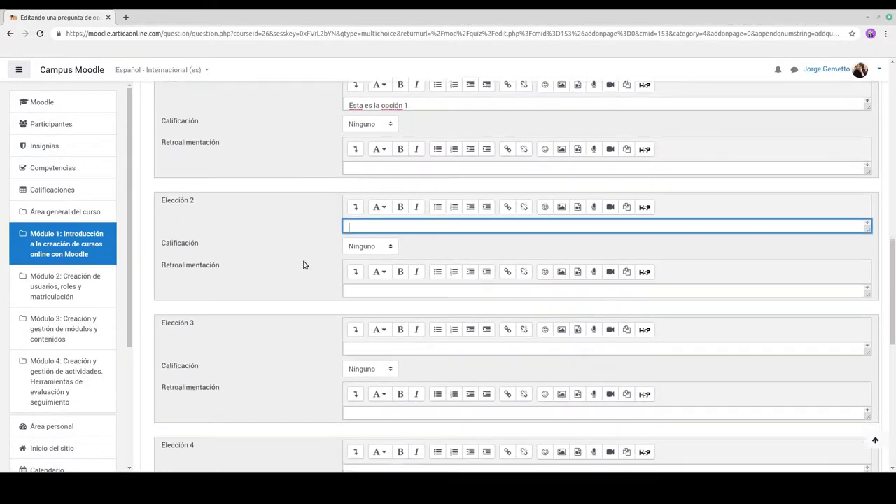
scroll(304, 306, up, 2)
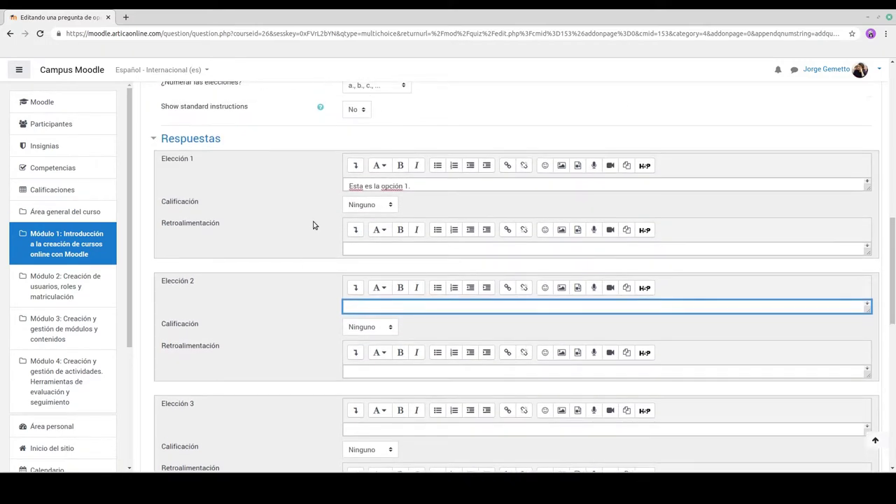
click(391, 205)
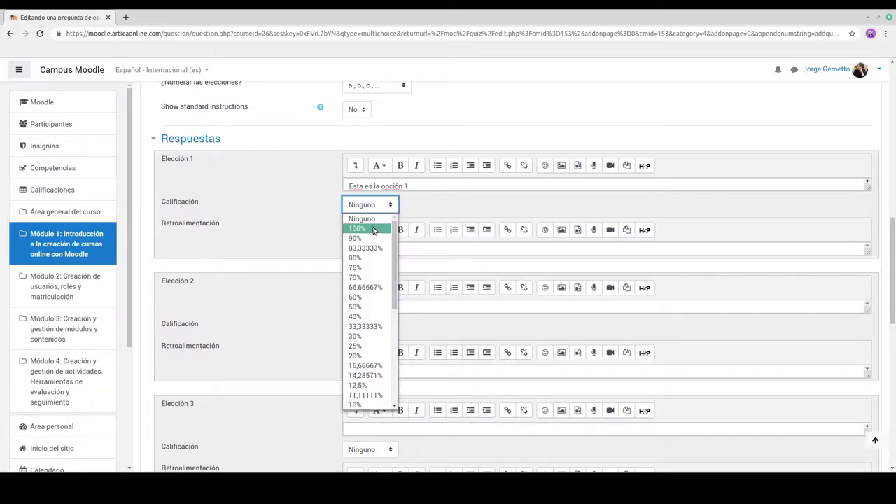
click(374, 229)
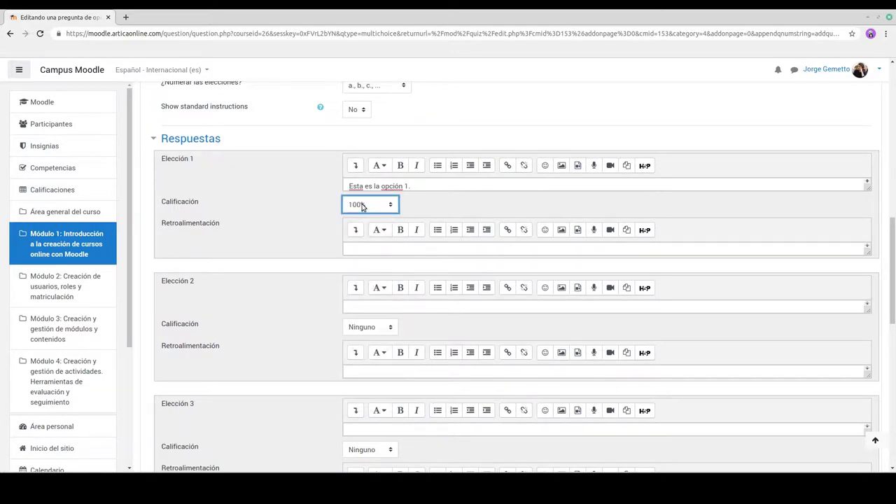
- Enter "Esta es la opción 2." as Elección 2 and set ¿Una o varias respuestas? to Se permiten varias respuestas
click(361, 306)
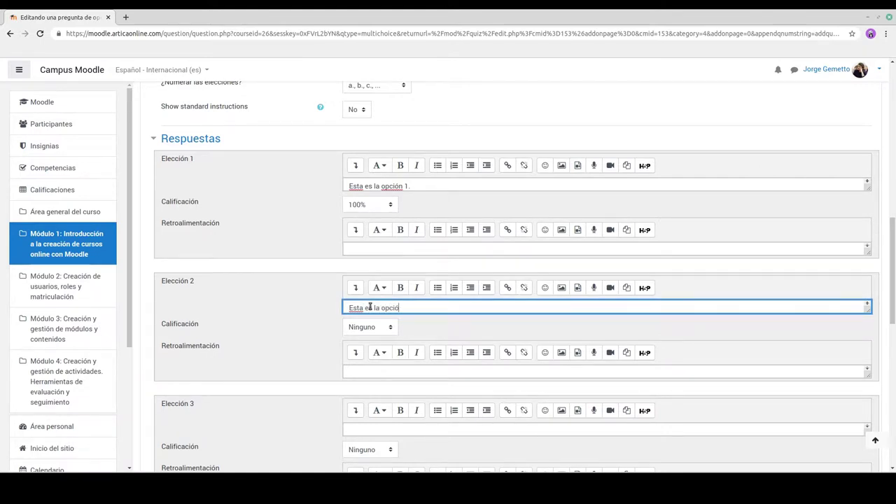
text(2.)
scroll(294, 259, up, 3)
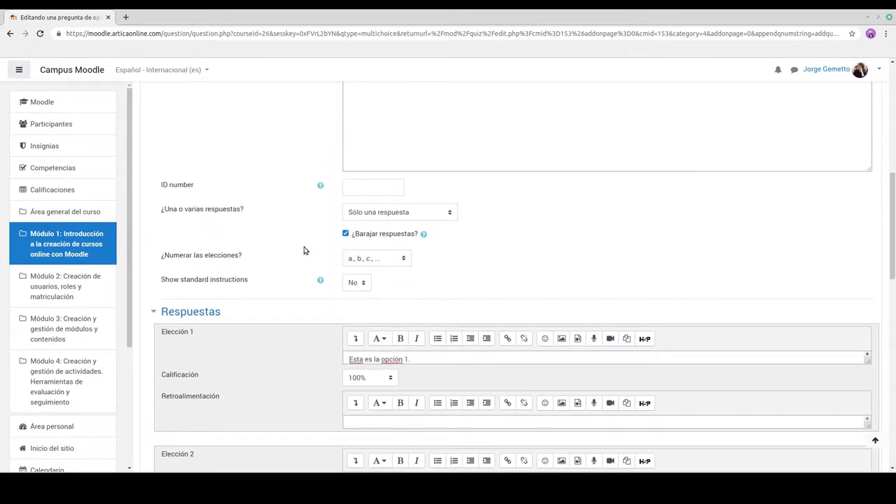
scroll(304, 250, down, 1)
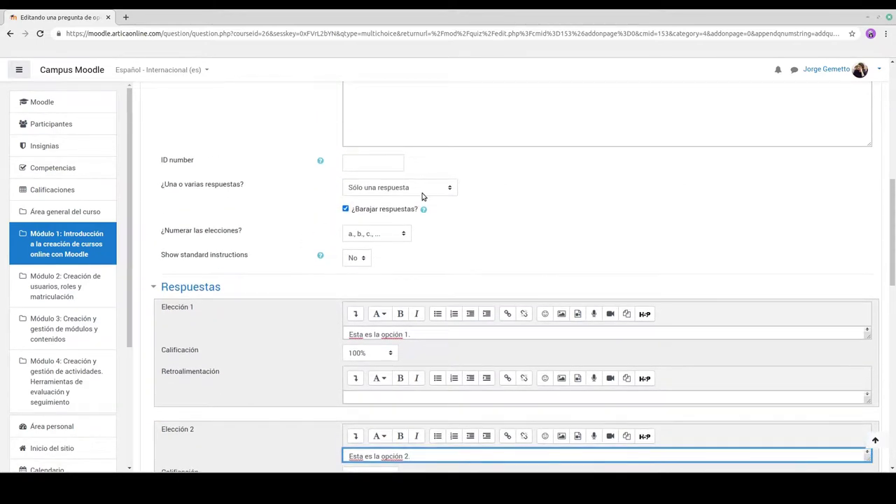
click(449, 188)
click(422, 202)
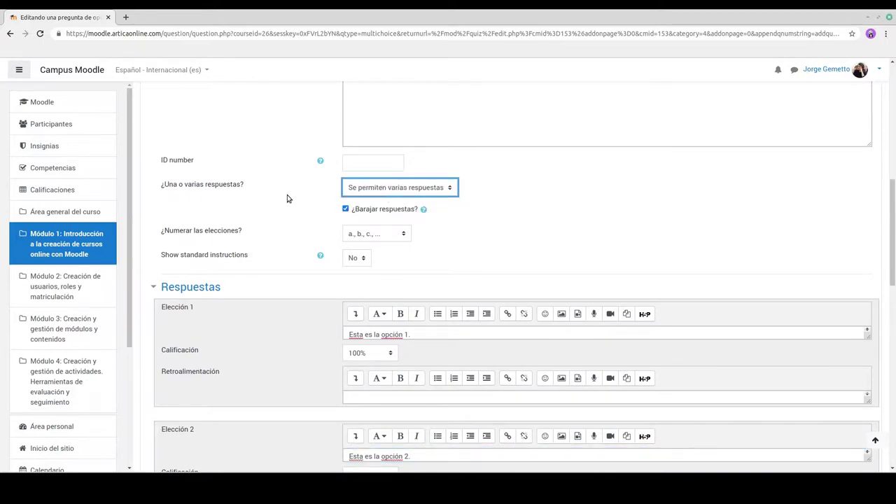
- Set the Calificación of both Elección 1 and Elección 2 to 50%
scroll(284, 199, down, 2)
scroll(280, 201, down, 2)
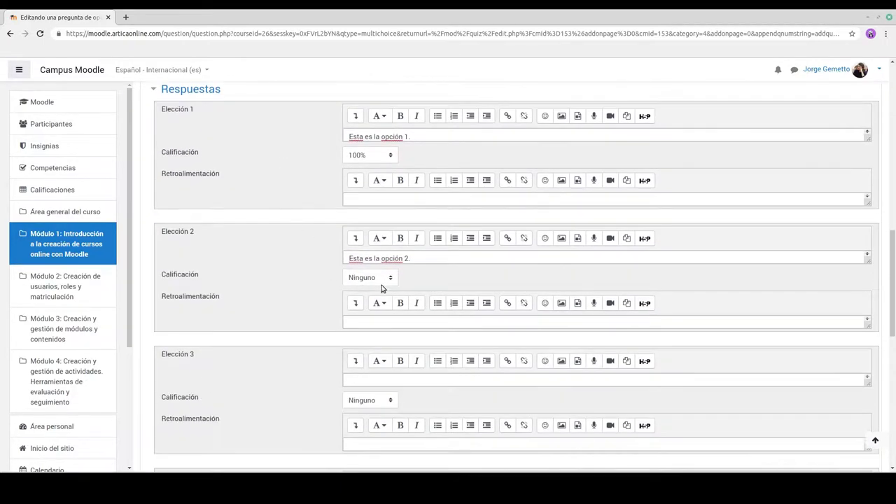
click(390, 174)
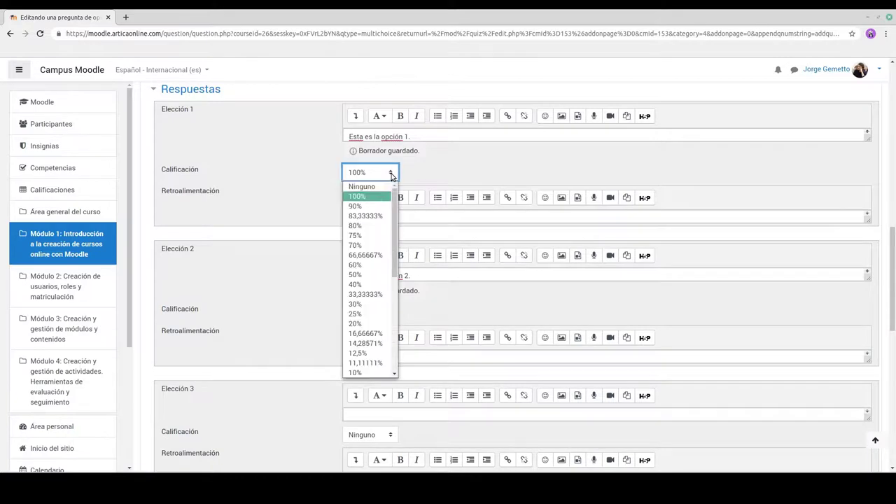
click(357, 274)
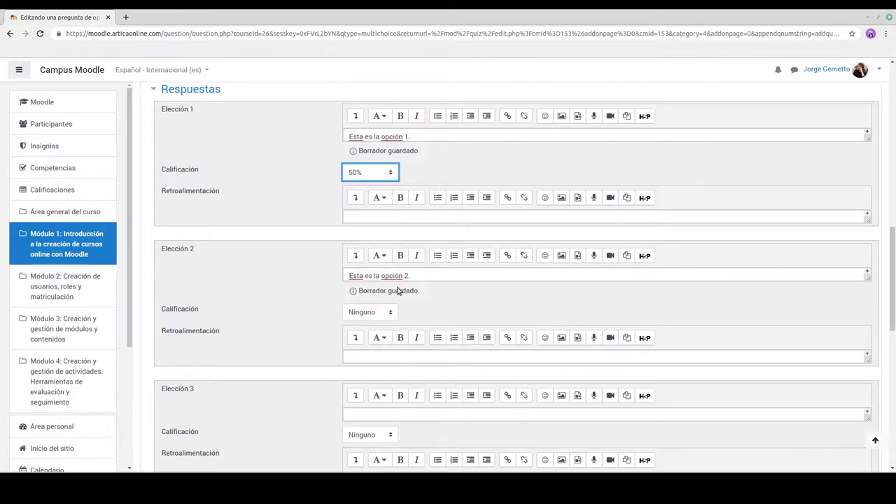
click(390, 314)
click(360, 201)
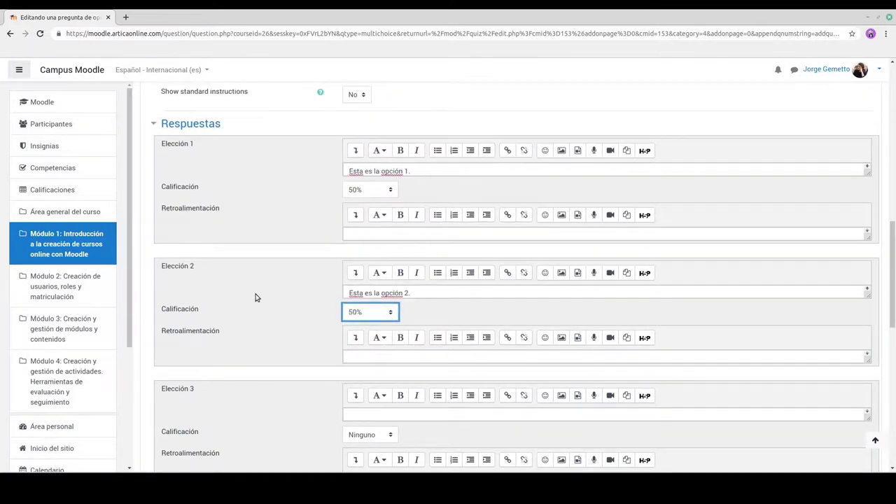
- Review the question's answer choices and examine the penalty options for each incorrect attempt under Múltiples intentos
scroll(306, 301, down, 3)
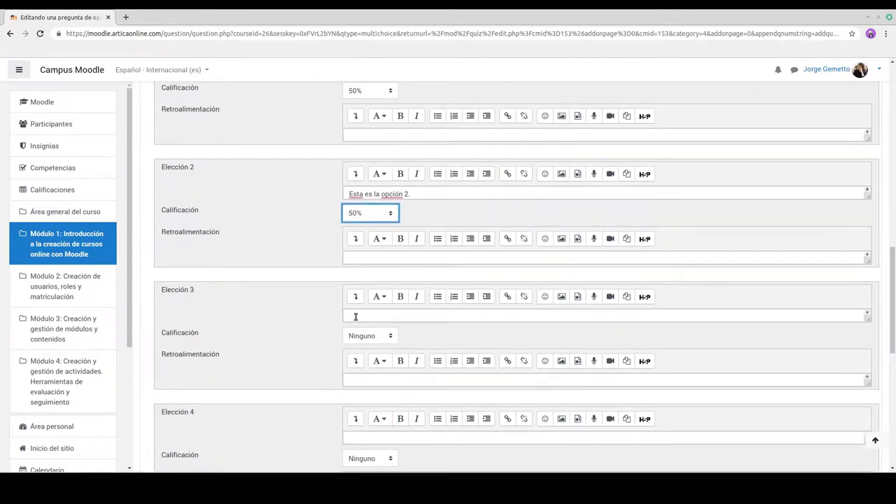
scroll(313, 260, up, 1)
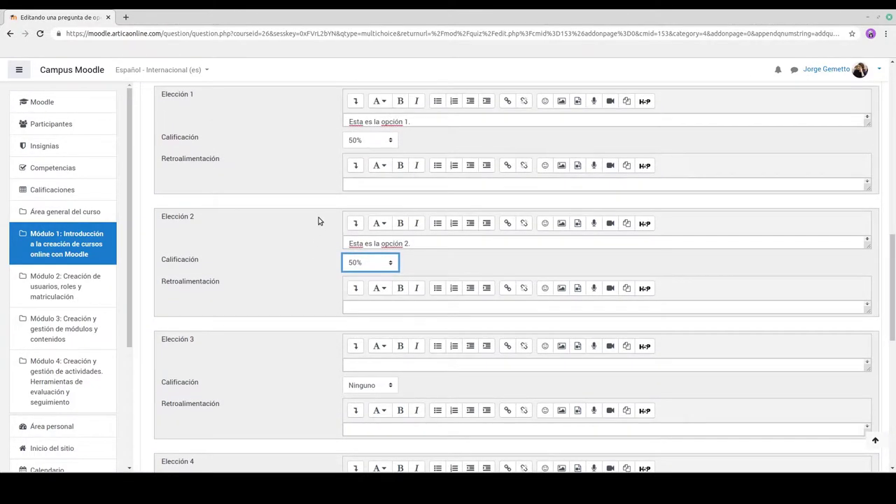
scroll(326, 219, up, 1)
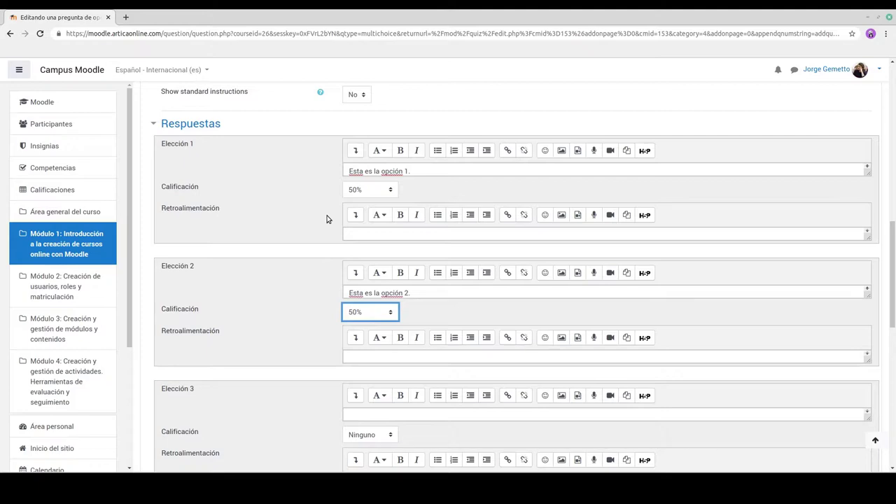
scroll(326, 219, down, 4)
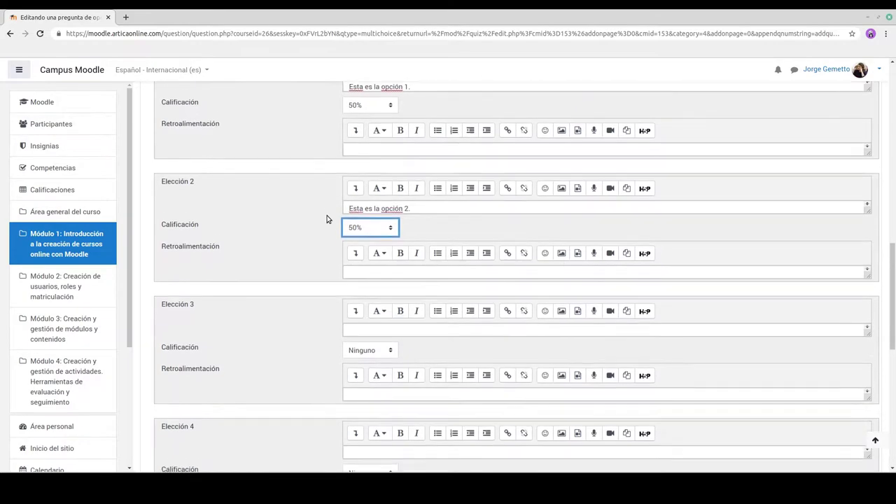
scroll(326, 219, down, 6)
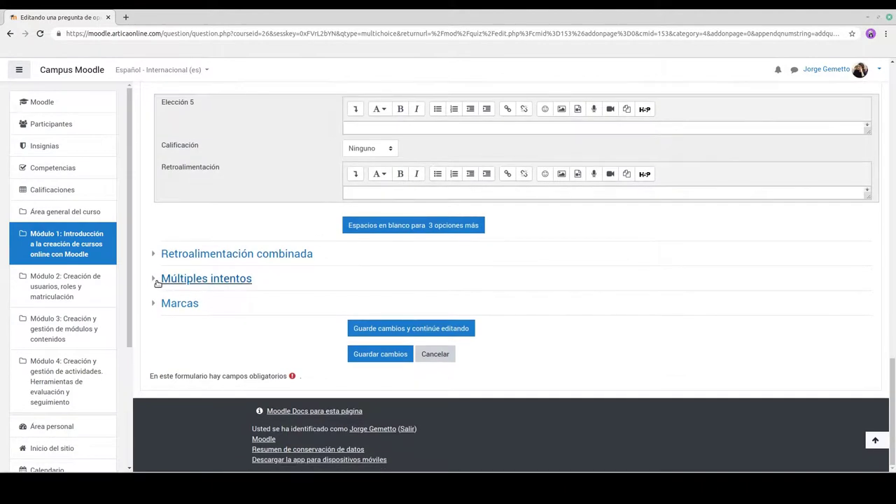
click(154, 279)
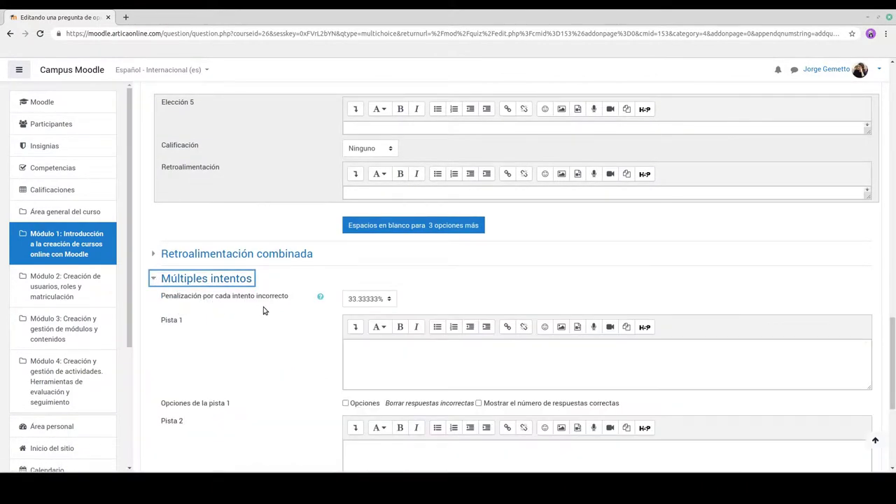
scroll(332, 297, down, 1)
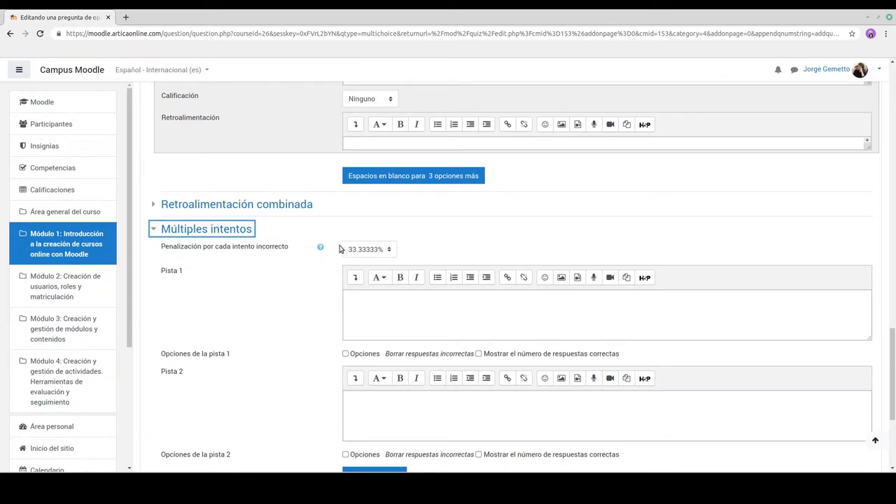
click(389, 250)
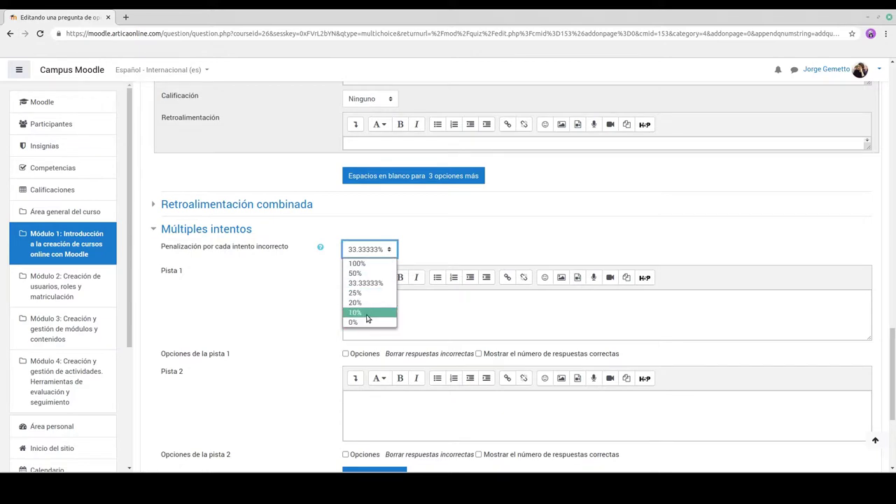
click(390, 250)
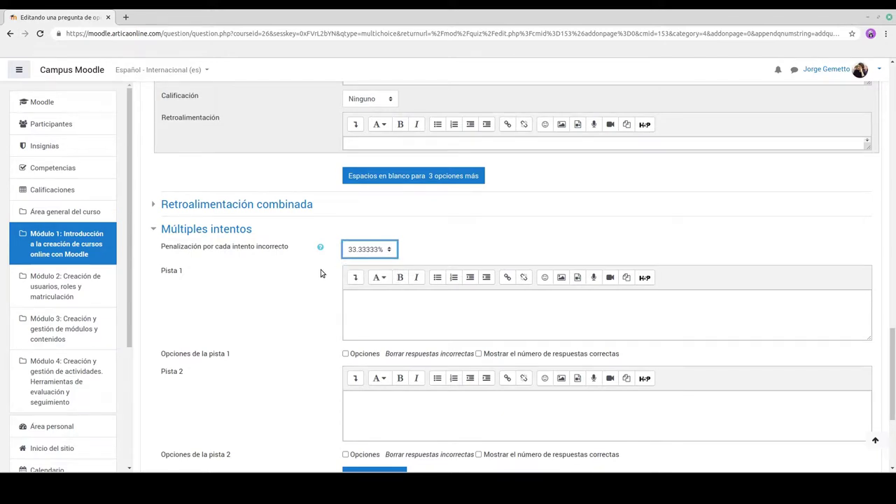
- Save the multiple-choice question to the quiz and view the options for adding another question to Página 1
scroll(298, 254, down, 2)
scroll(298, 254, down, 4)
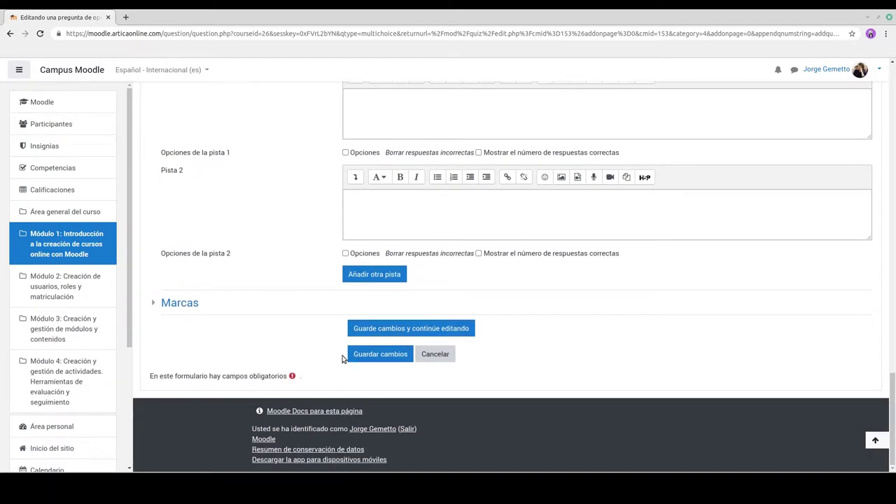
click(378, 355)
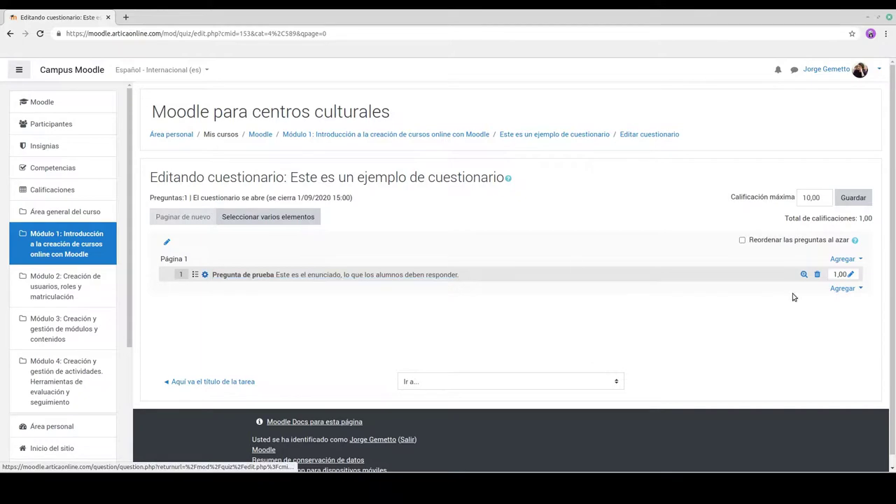
click(848, 288)
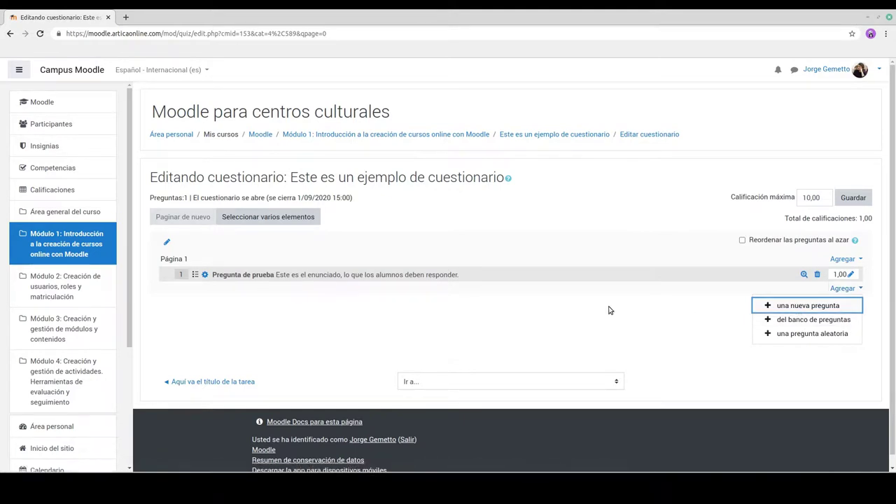
key(Escape)
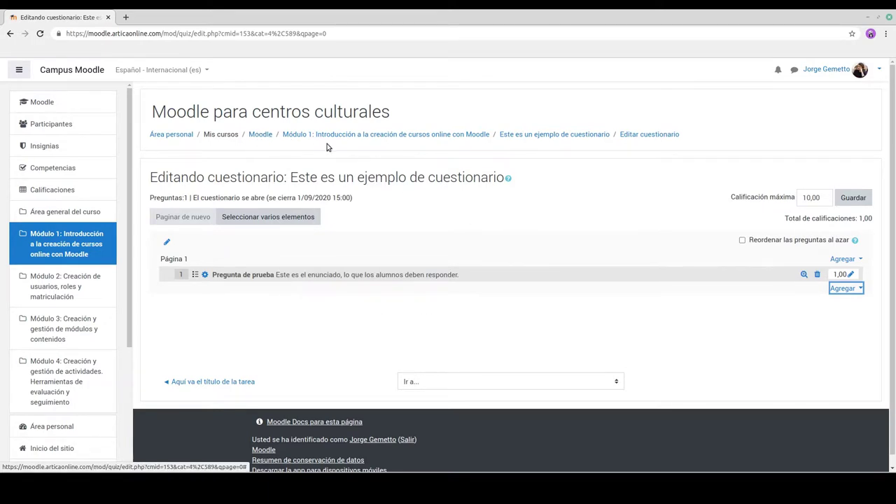
- Open the overview page of Este es un ejemplo de cuestionario and start an attempt at the quiz
click(553, 136)
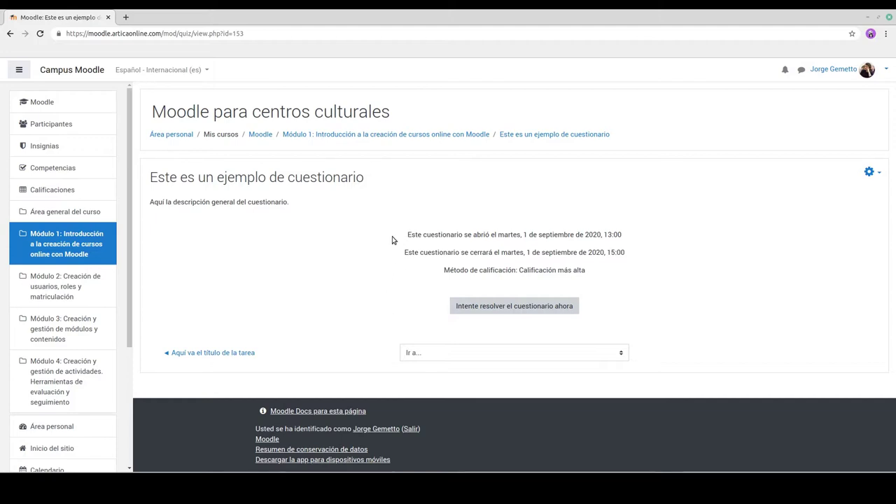
click(518, 312)
- Return to the Moodle course page and view the list of activities in Módulo 1
click(260, 134)
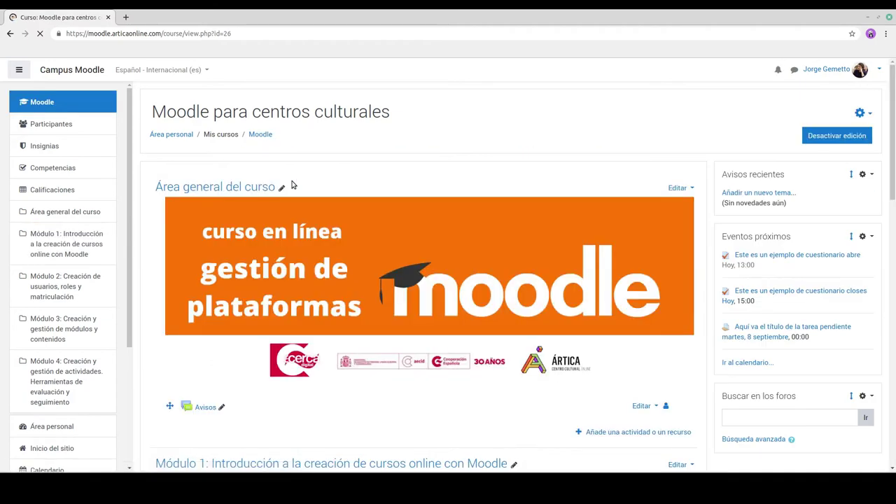
scroll(294, 185, down, 10)
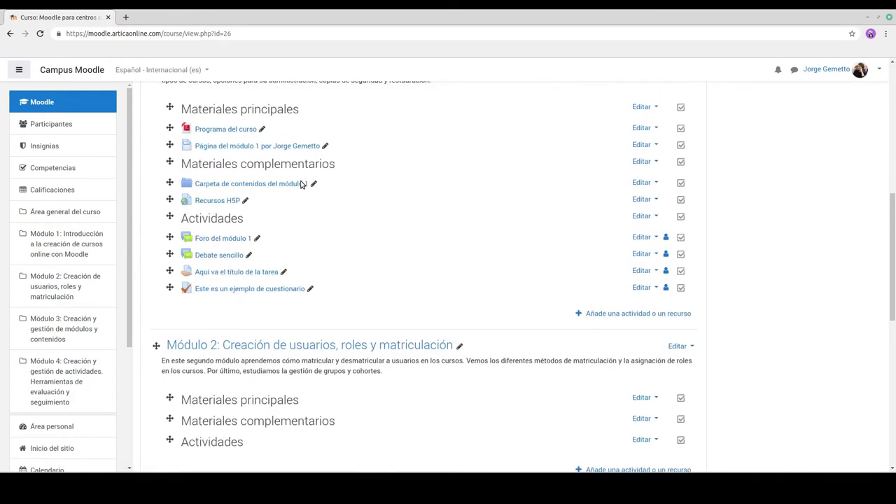